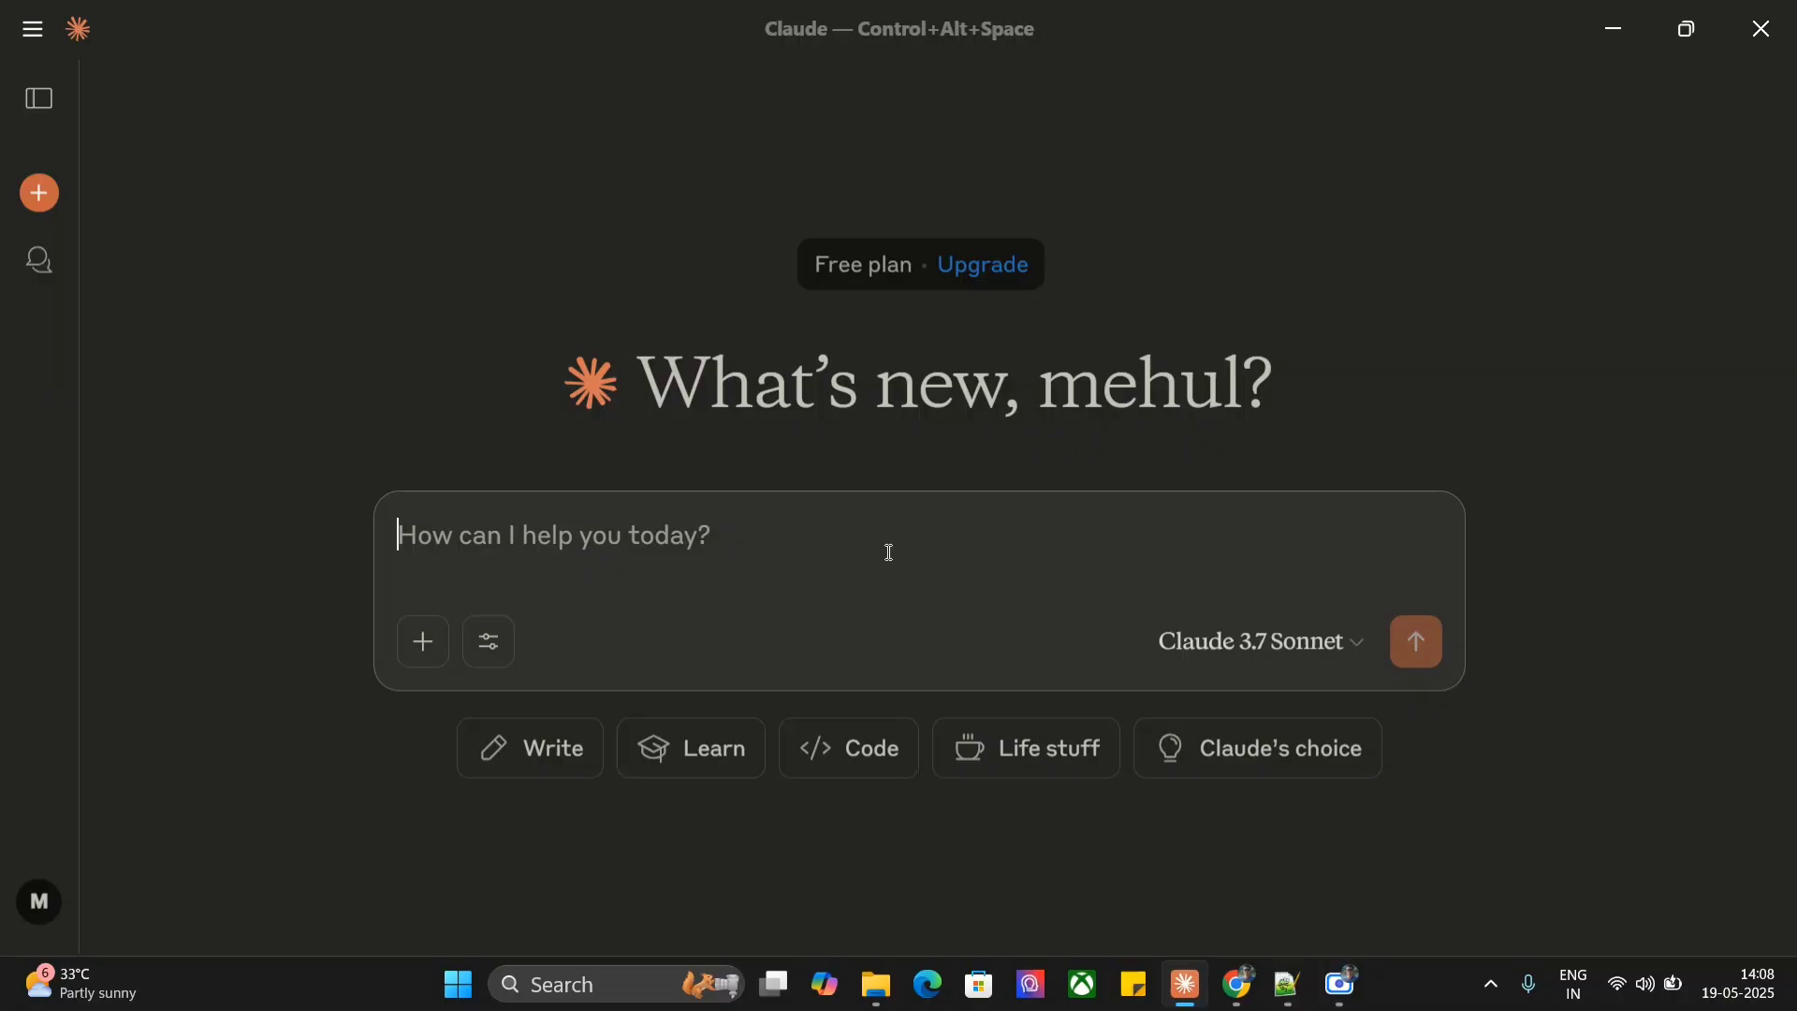
Step: Check which retrieval tools the RAG server provides in the chat's tool settings, and close the list
{"action": "left_click", "coordinate": [506, 651]}
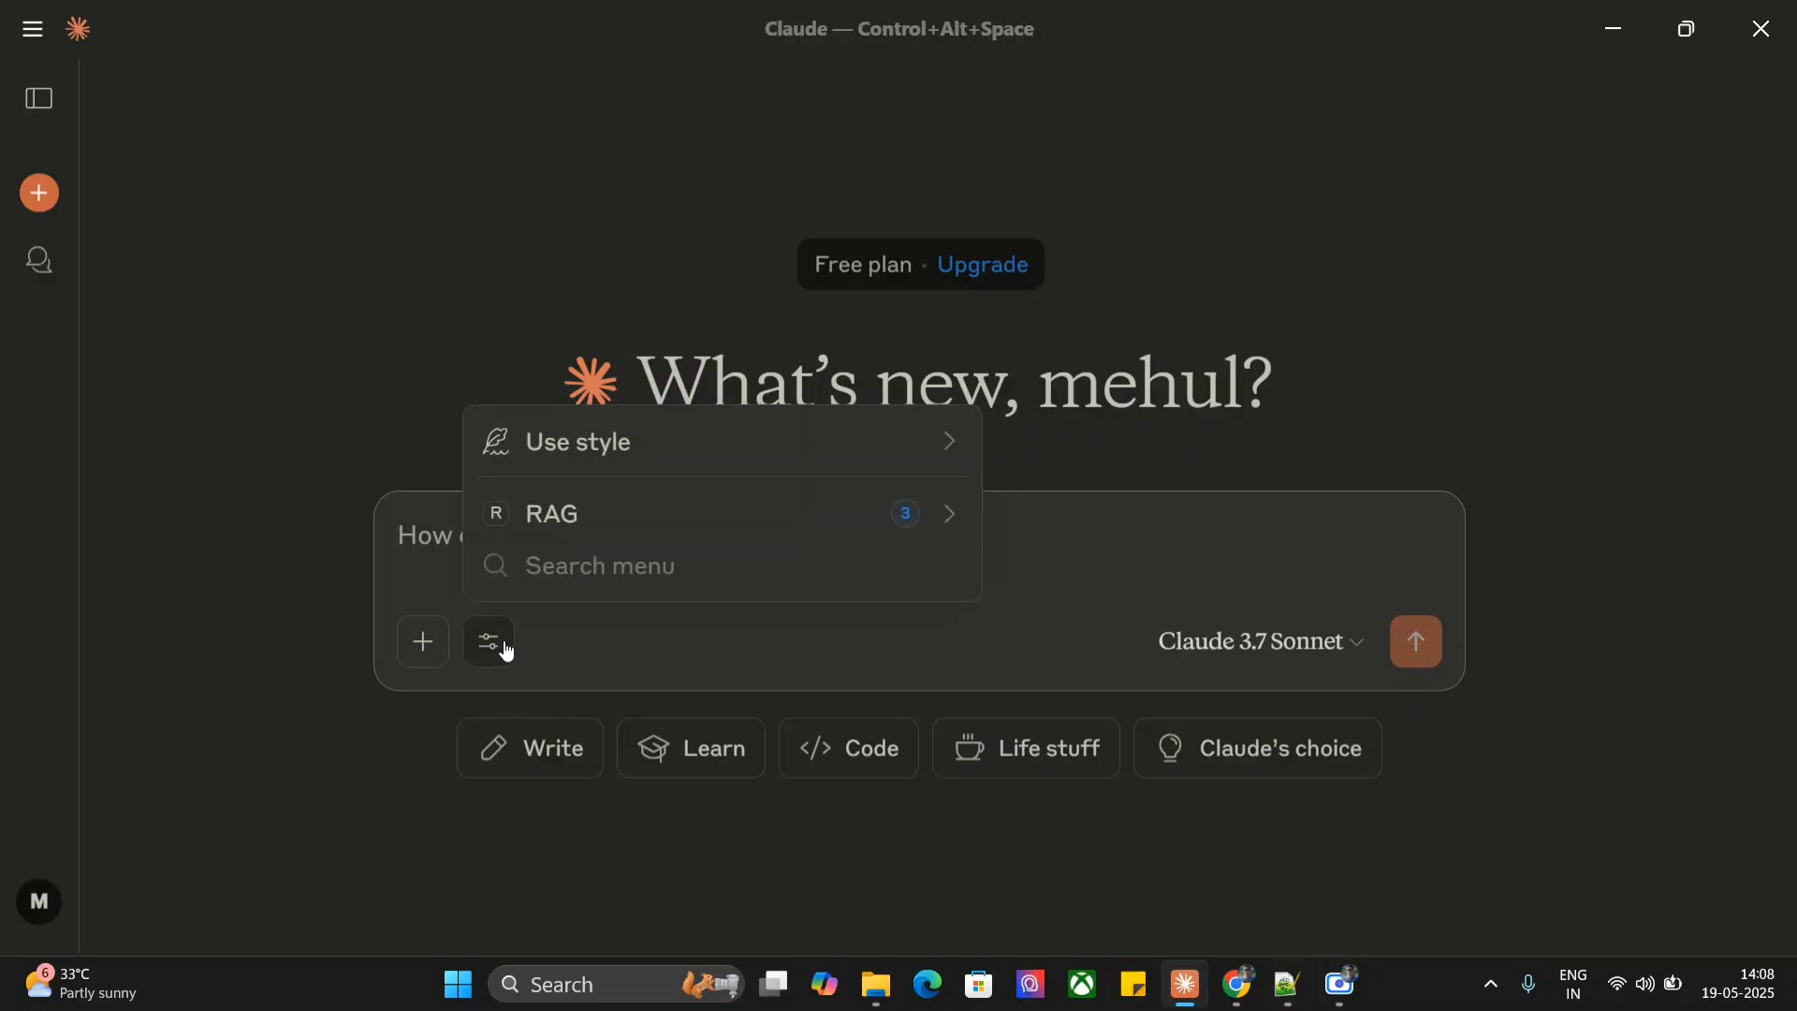
{"action": "left_click", "coordinate": [956, 517]}
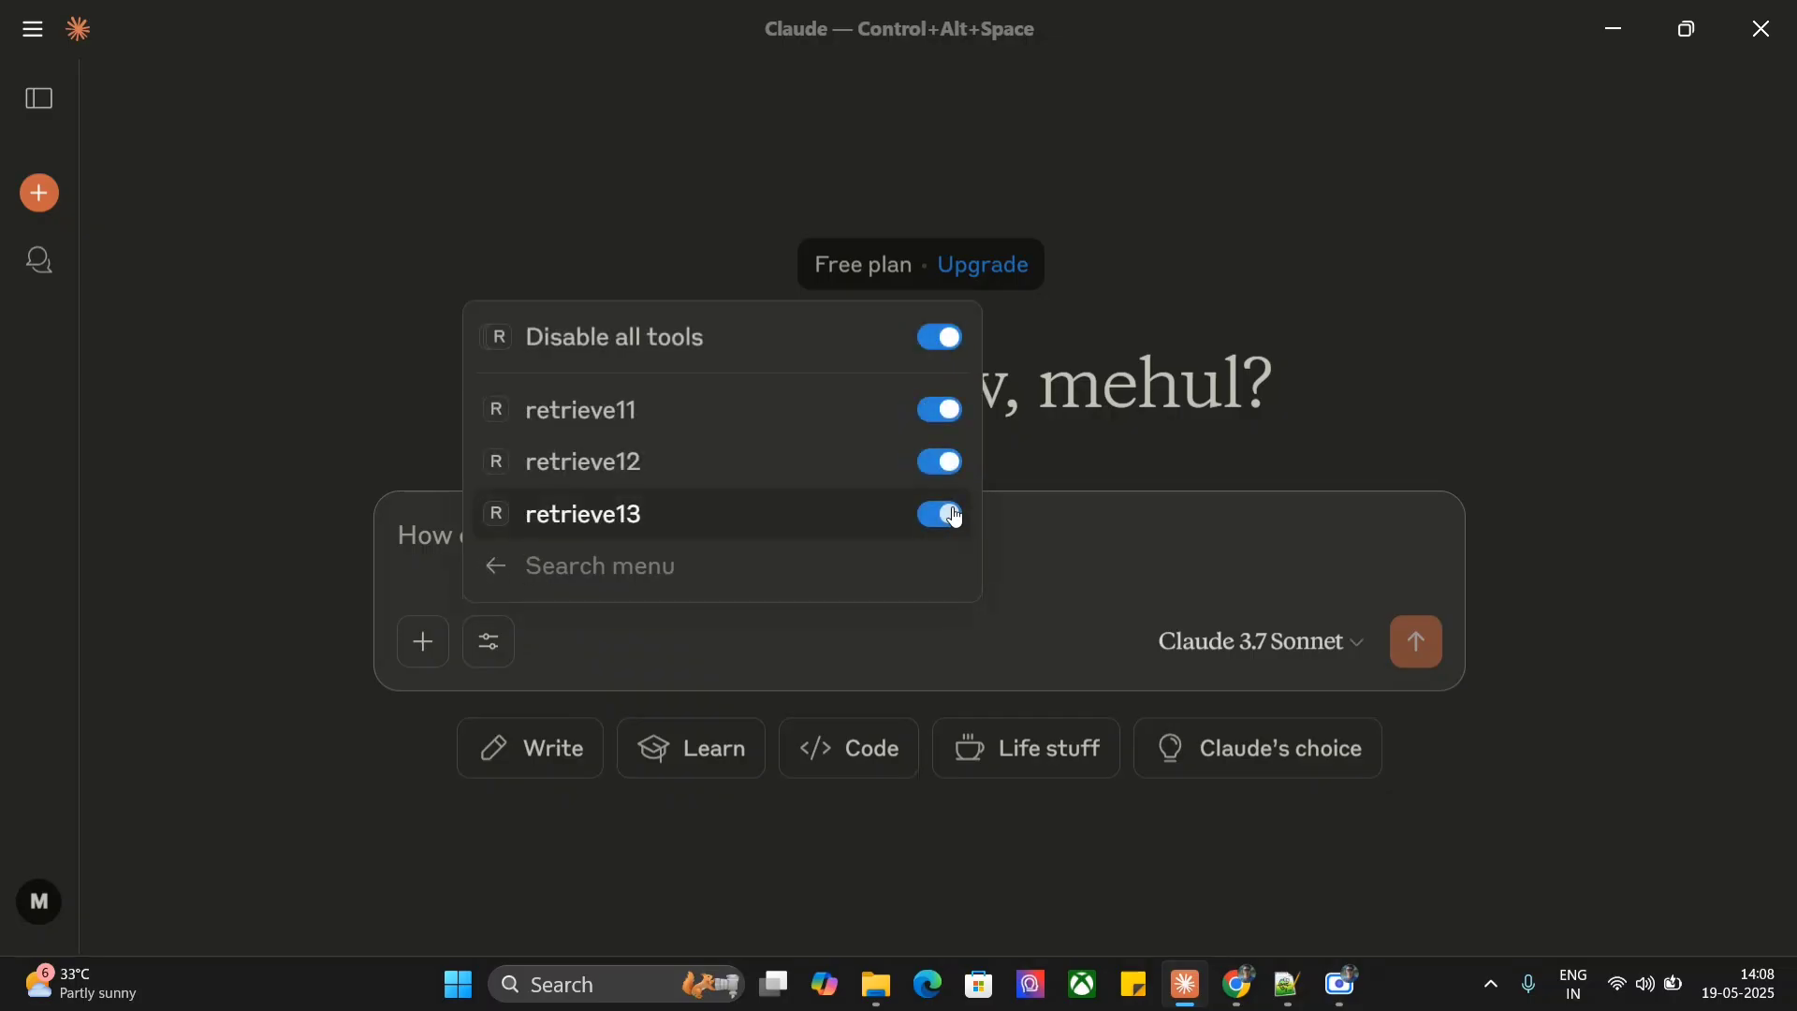
{"action": "left_click", "coordinate": [1139, 579]}
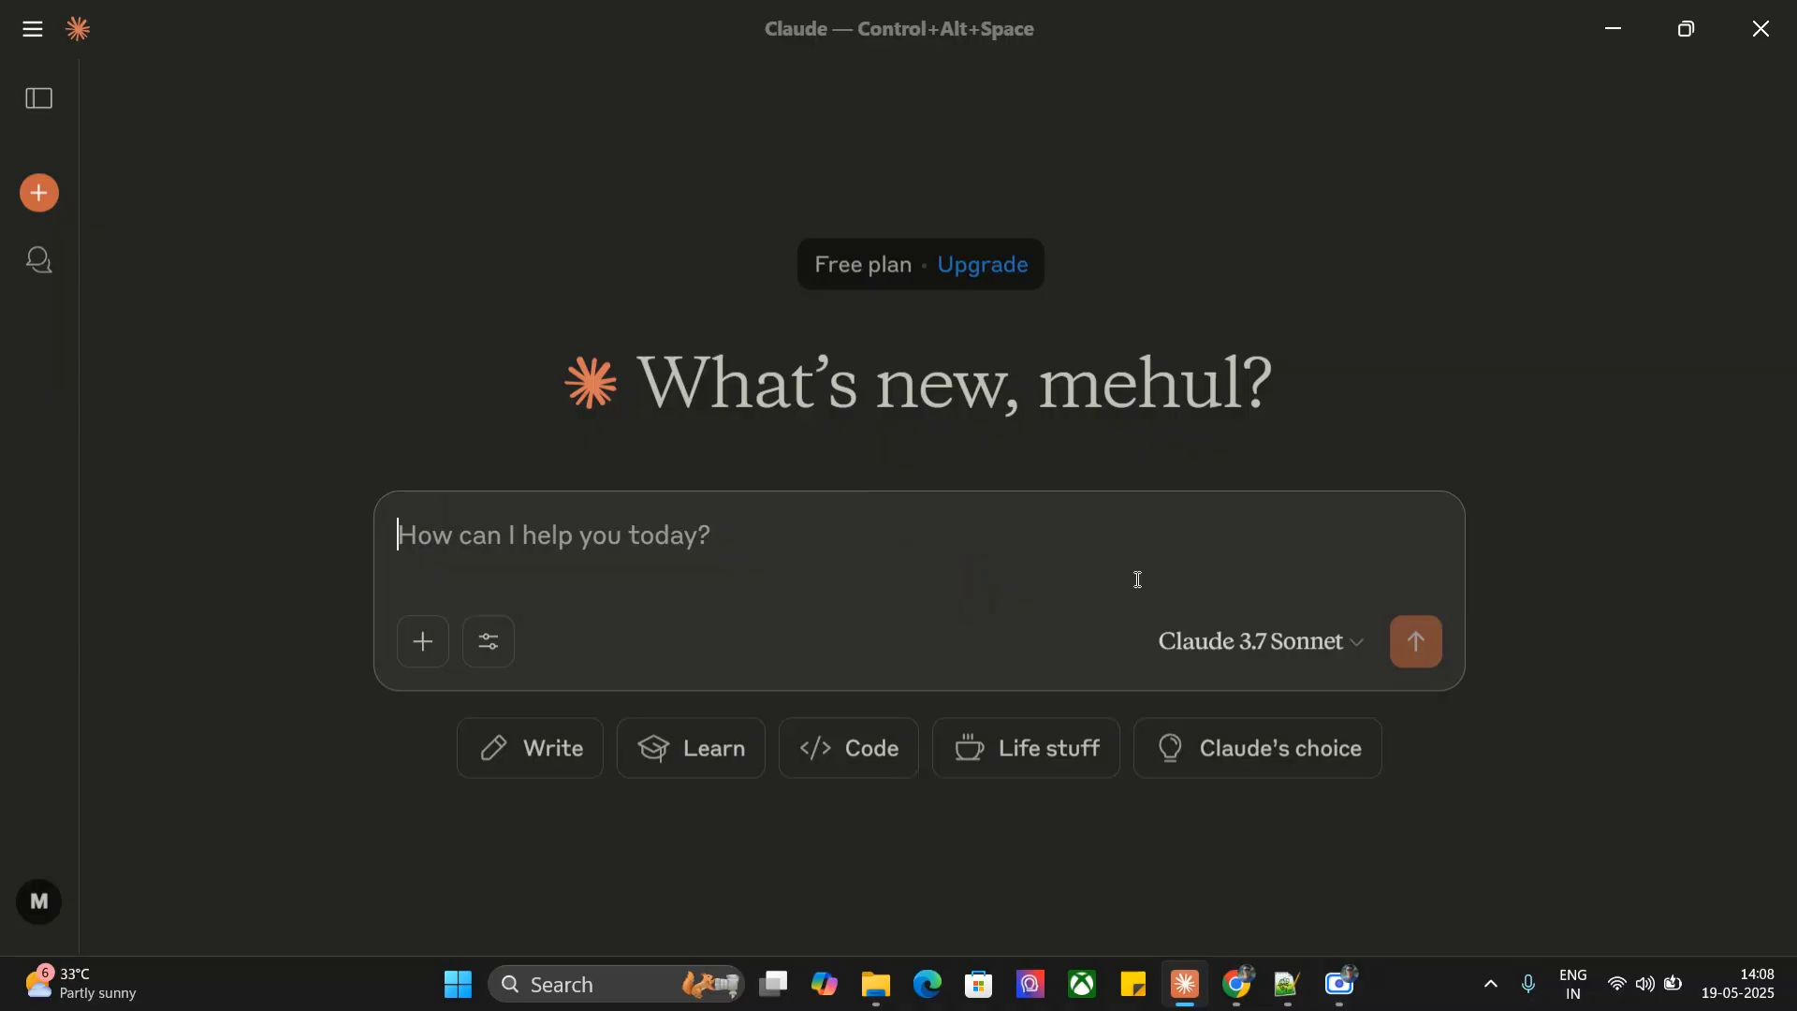
Step: Send the prompt "Tell me about the city of Zackerkaky", correcting the dictated spelling of the city name
{"action": "key", "text": "ctrl+super"}
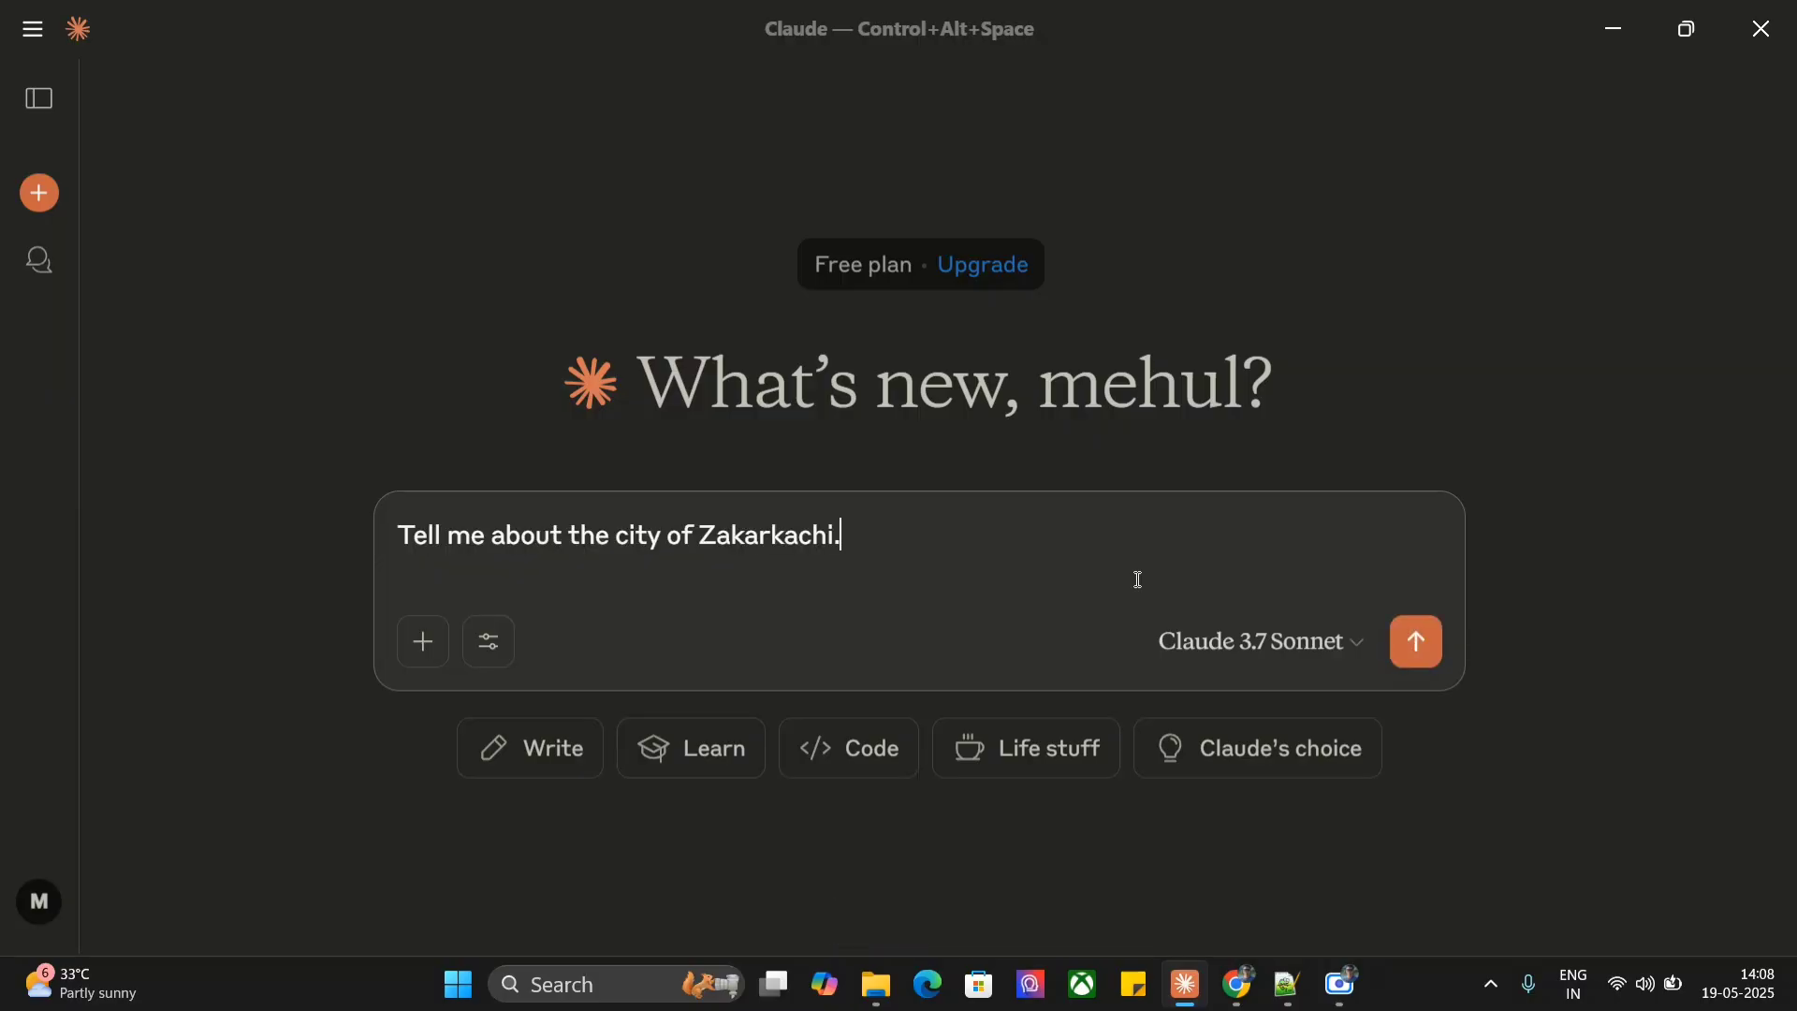
{"action": "key", "text": "BackSpace"}
{"action": "key", "text": "BackSpace"}
{"action": "key", "text": "BackSpace"}
{"action": "key", "text": "BackSpace"}
{"action": "key", "text": "BackSpace"}
{"action": "key", "text": "BackSpace"}
{"action": "key", "text": "BackSpace"}
{"action": "key", "text": "BackSpace"}
{"action": "key", "text": "BackSpace"}
{"action": "key", "text": "BackSpace"}
{"action": "key", "text": "BackSpace"}
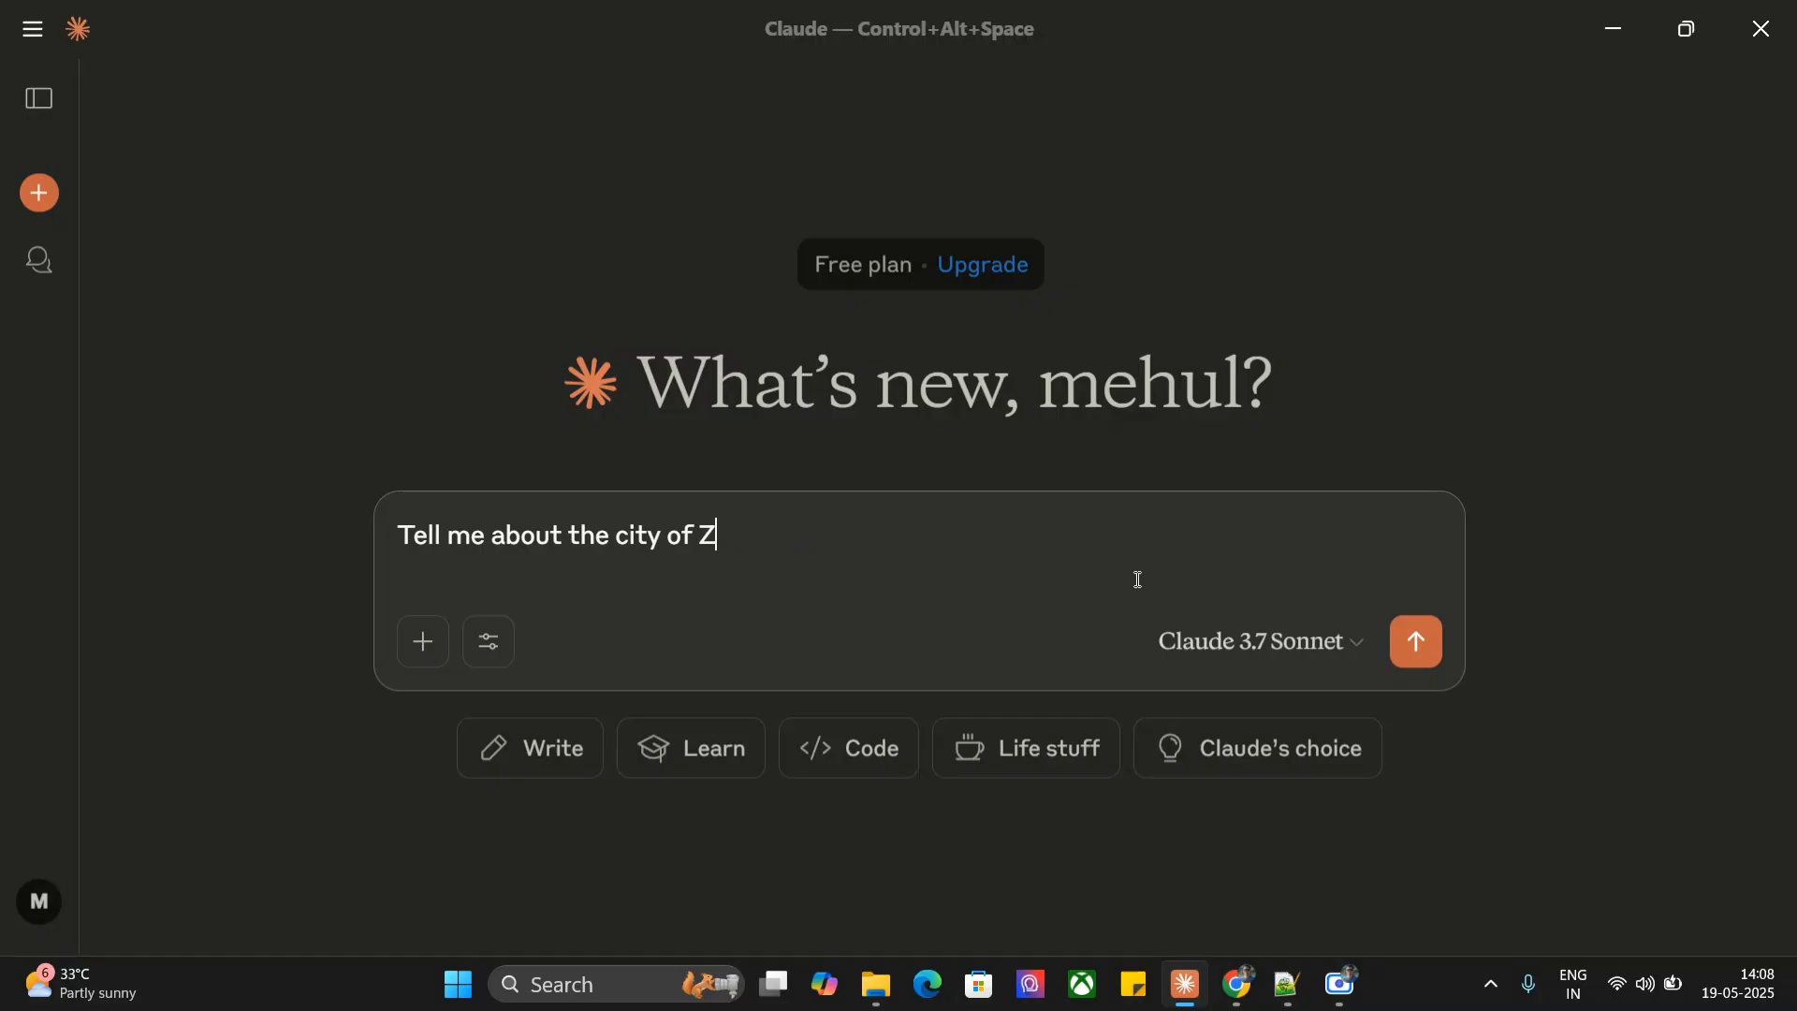
{"action": "type", "text": "Zackerkaky"}
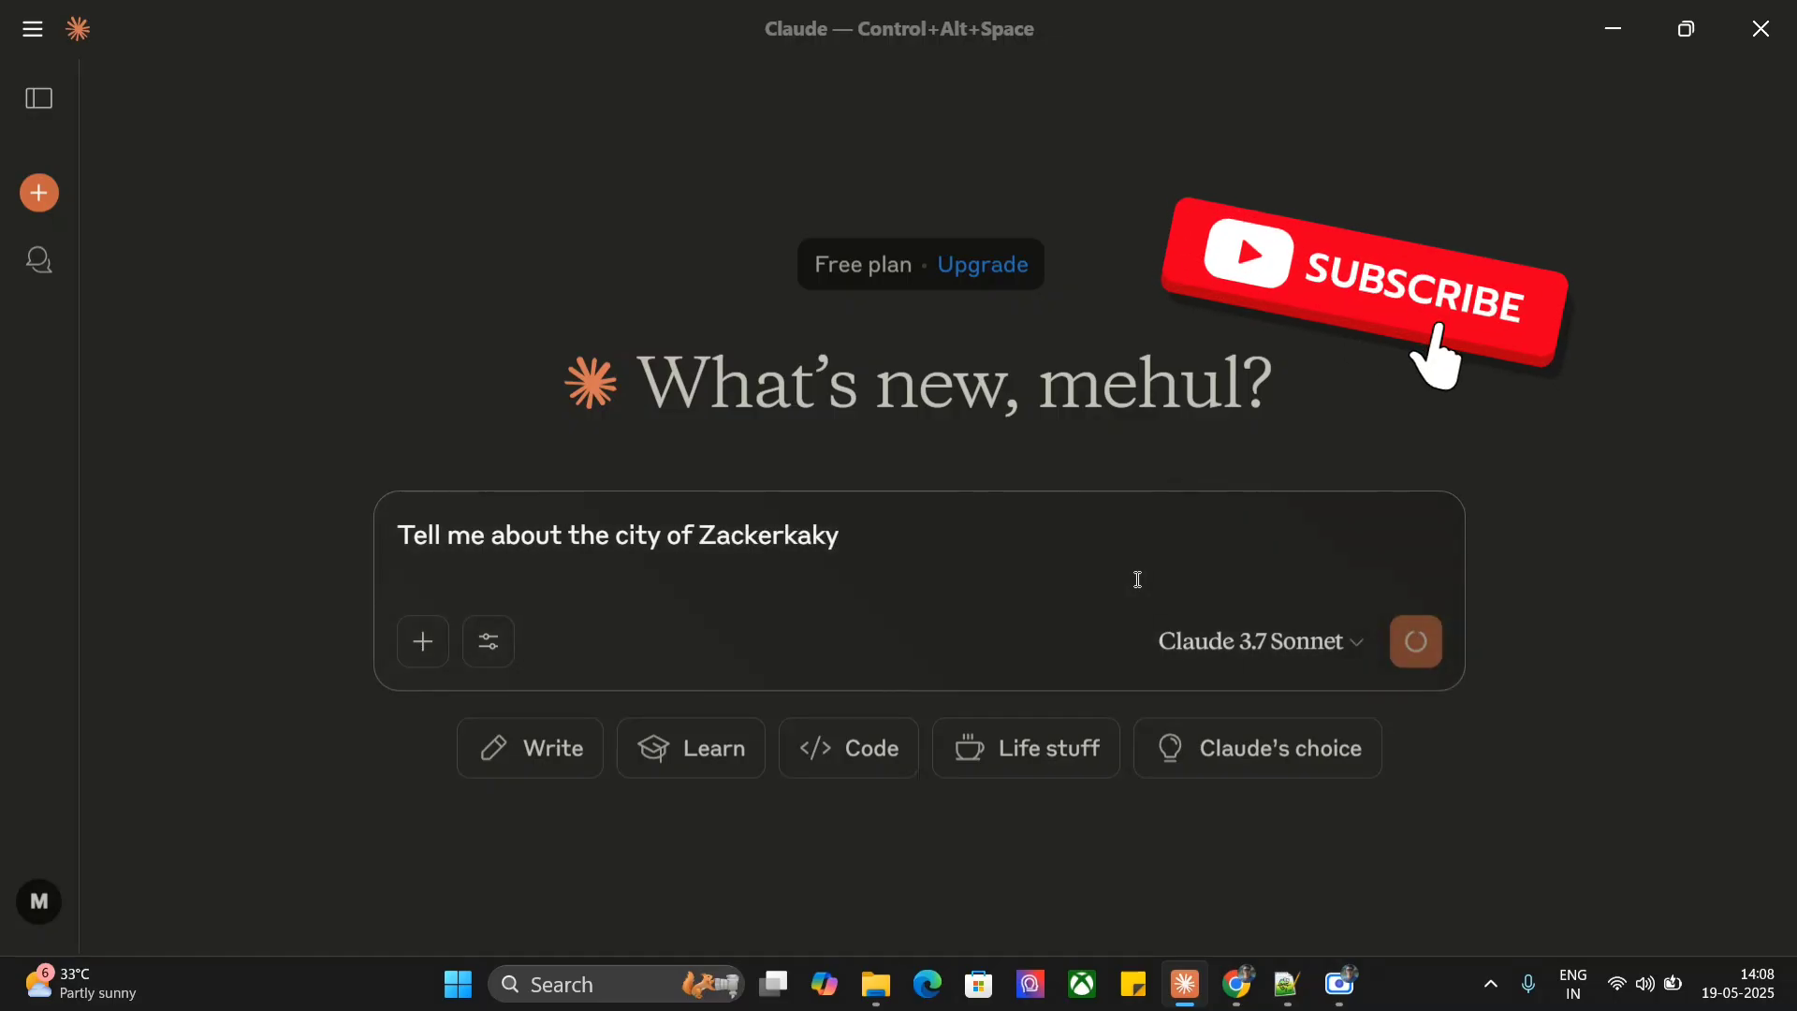
{"action": "key", "text": "Return"}
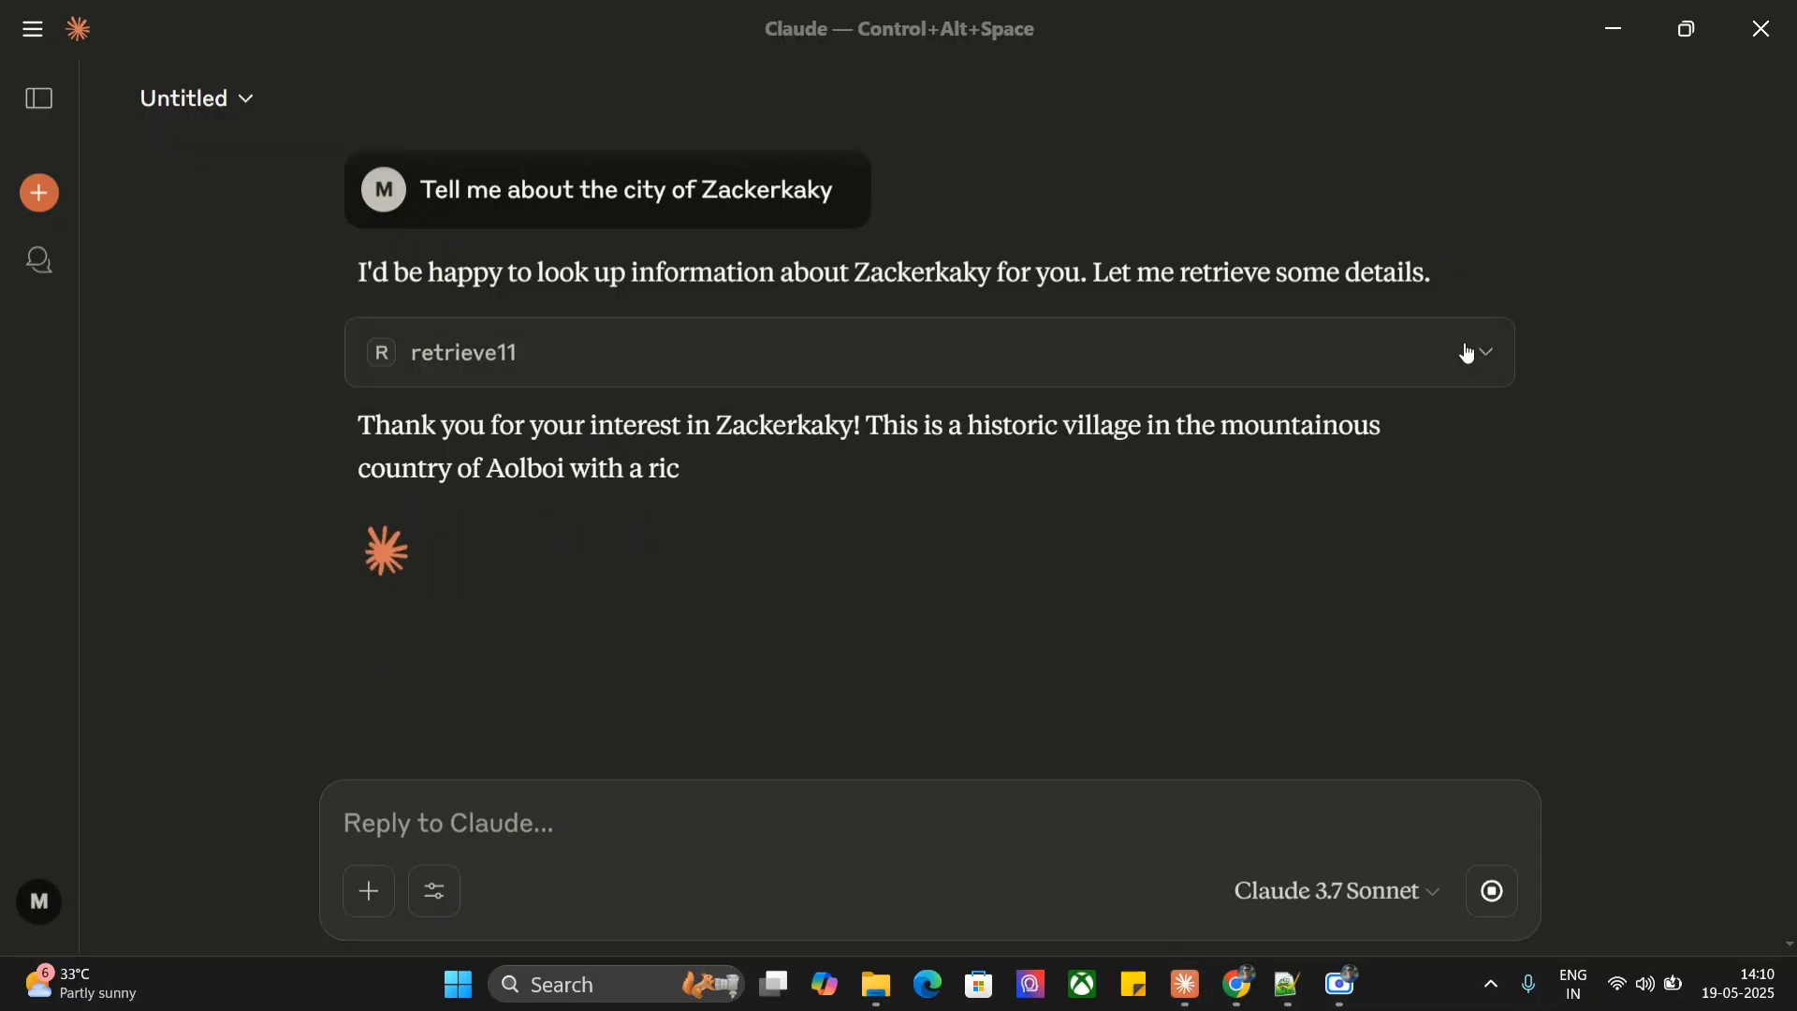
Step: Examine the request and response of the retrieve11 call, collapse it, and read through the answer about Zackerkaky
{"action": "left_click", "coordinate": [1467, 352]}
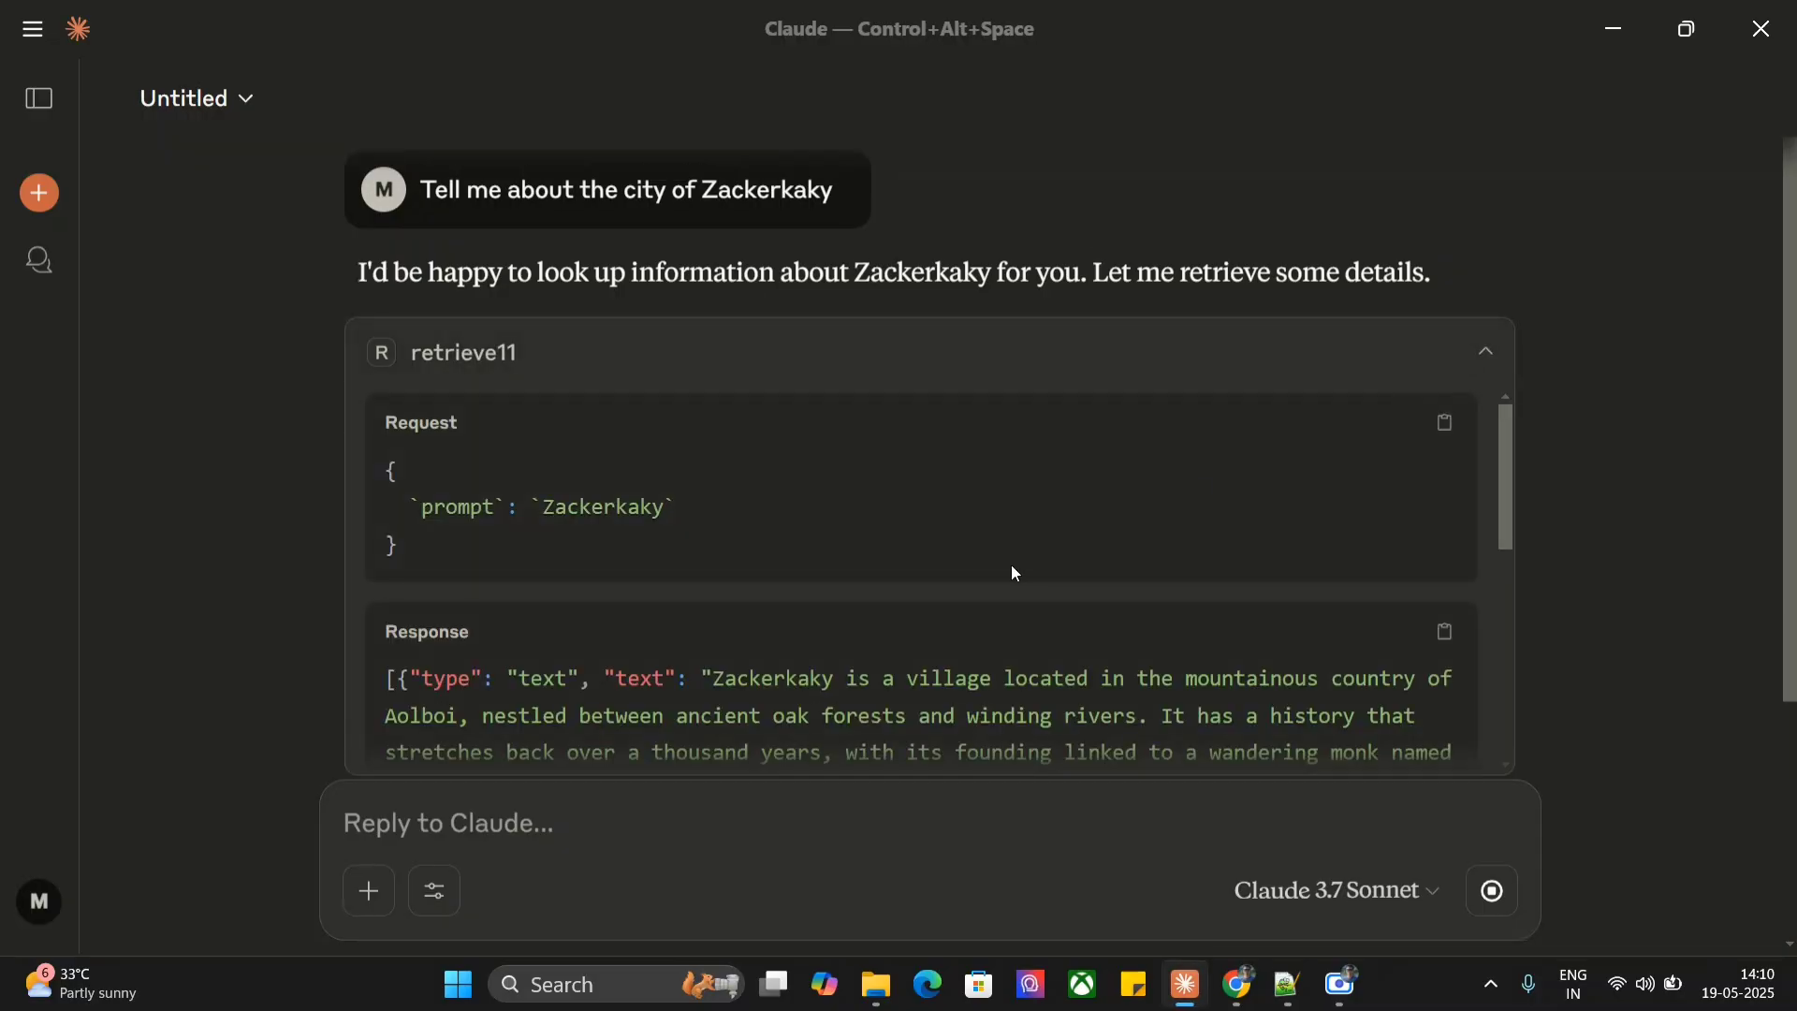
{"action": "scroll", "coordinate": [1014, 573], "scroll_direction": "down", "scroll_amount": 2}
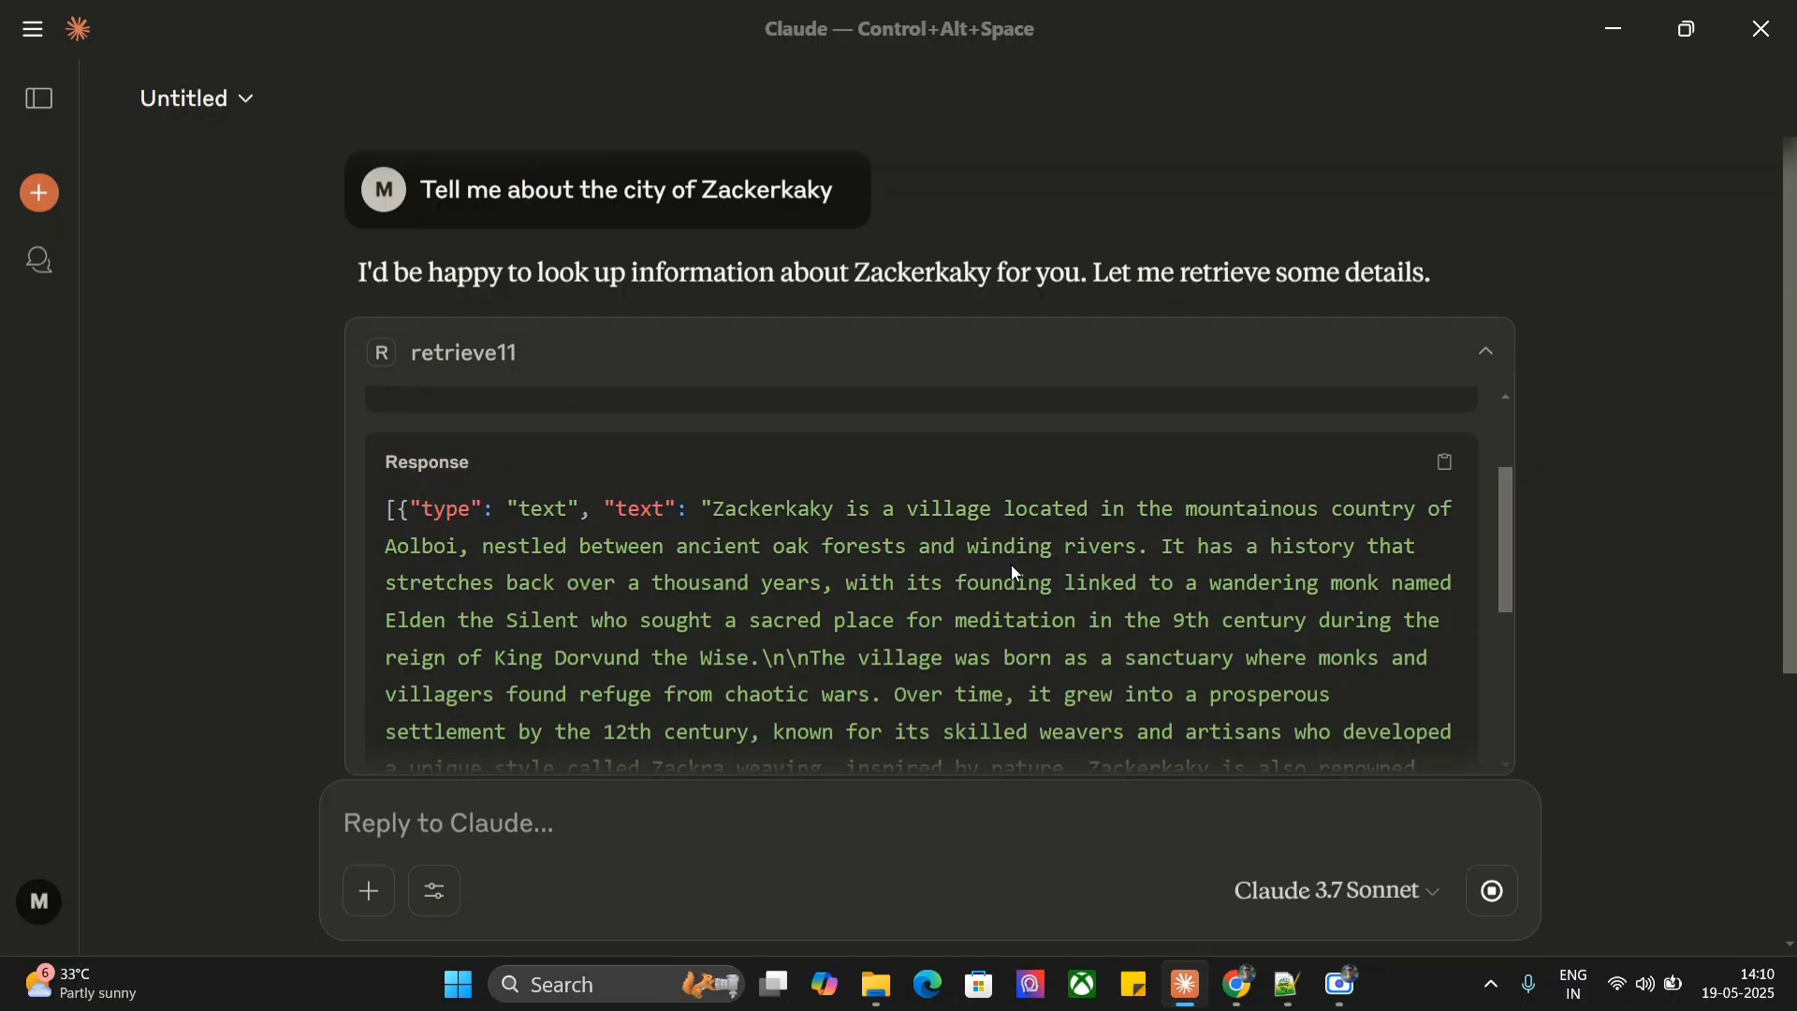
{"action": "scroll", "coordinate": [1011, 565], "scroll_direction": "down", "scroll_amount": 2}
{"action": "scroll", "coordinate": [1010, 564], "scroll_direction": "up", "scroll_amount": 2}
{"action": "scroll", "coordinate": [1014, 564], "scroll_direction": "down", "scroll_amount": 1}
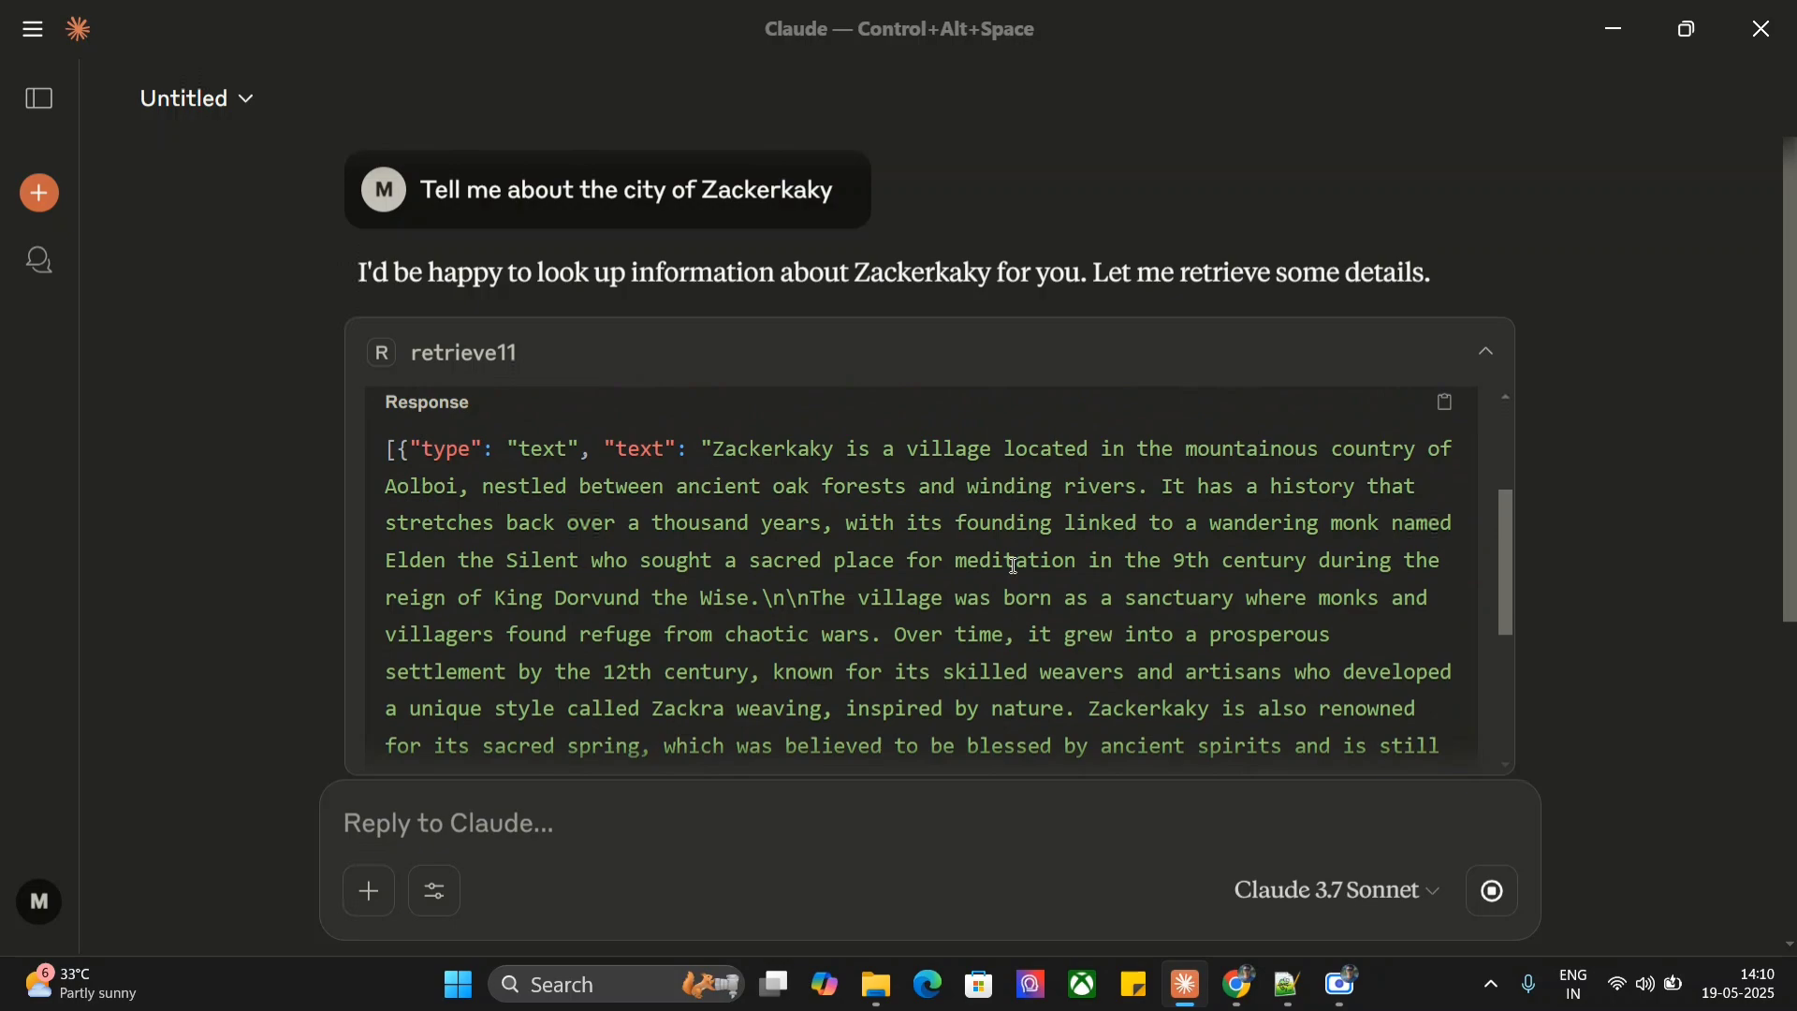
{"action": "scroll", "coordinate": [1182, 578], "scroll_direction": "up", "scroll_amount": 1}
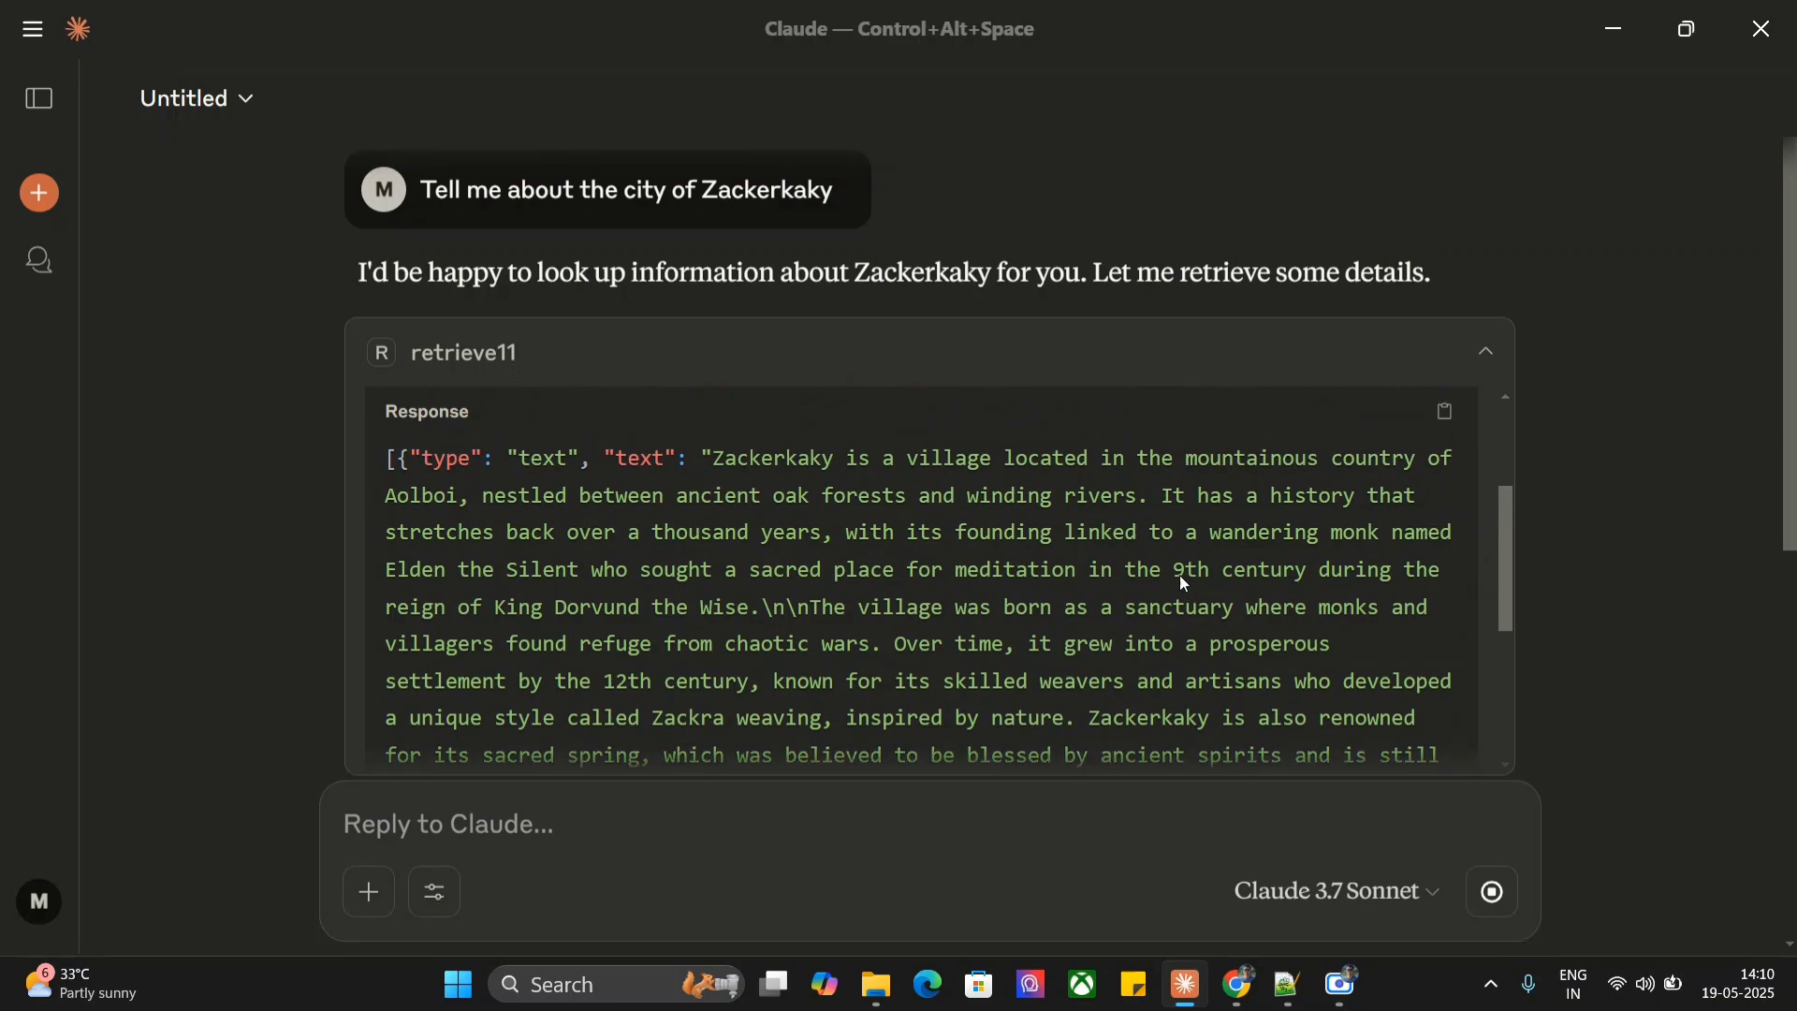
{"action": "scroll", "coordinate": [1183, 581], "scroll_direction": "up", "scroll_amount": 3}
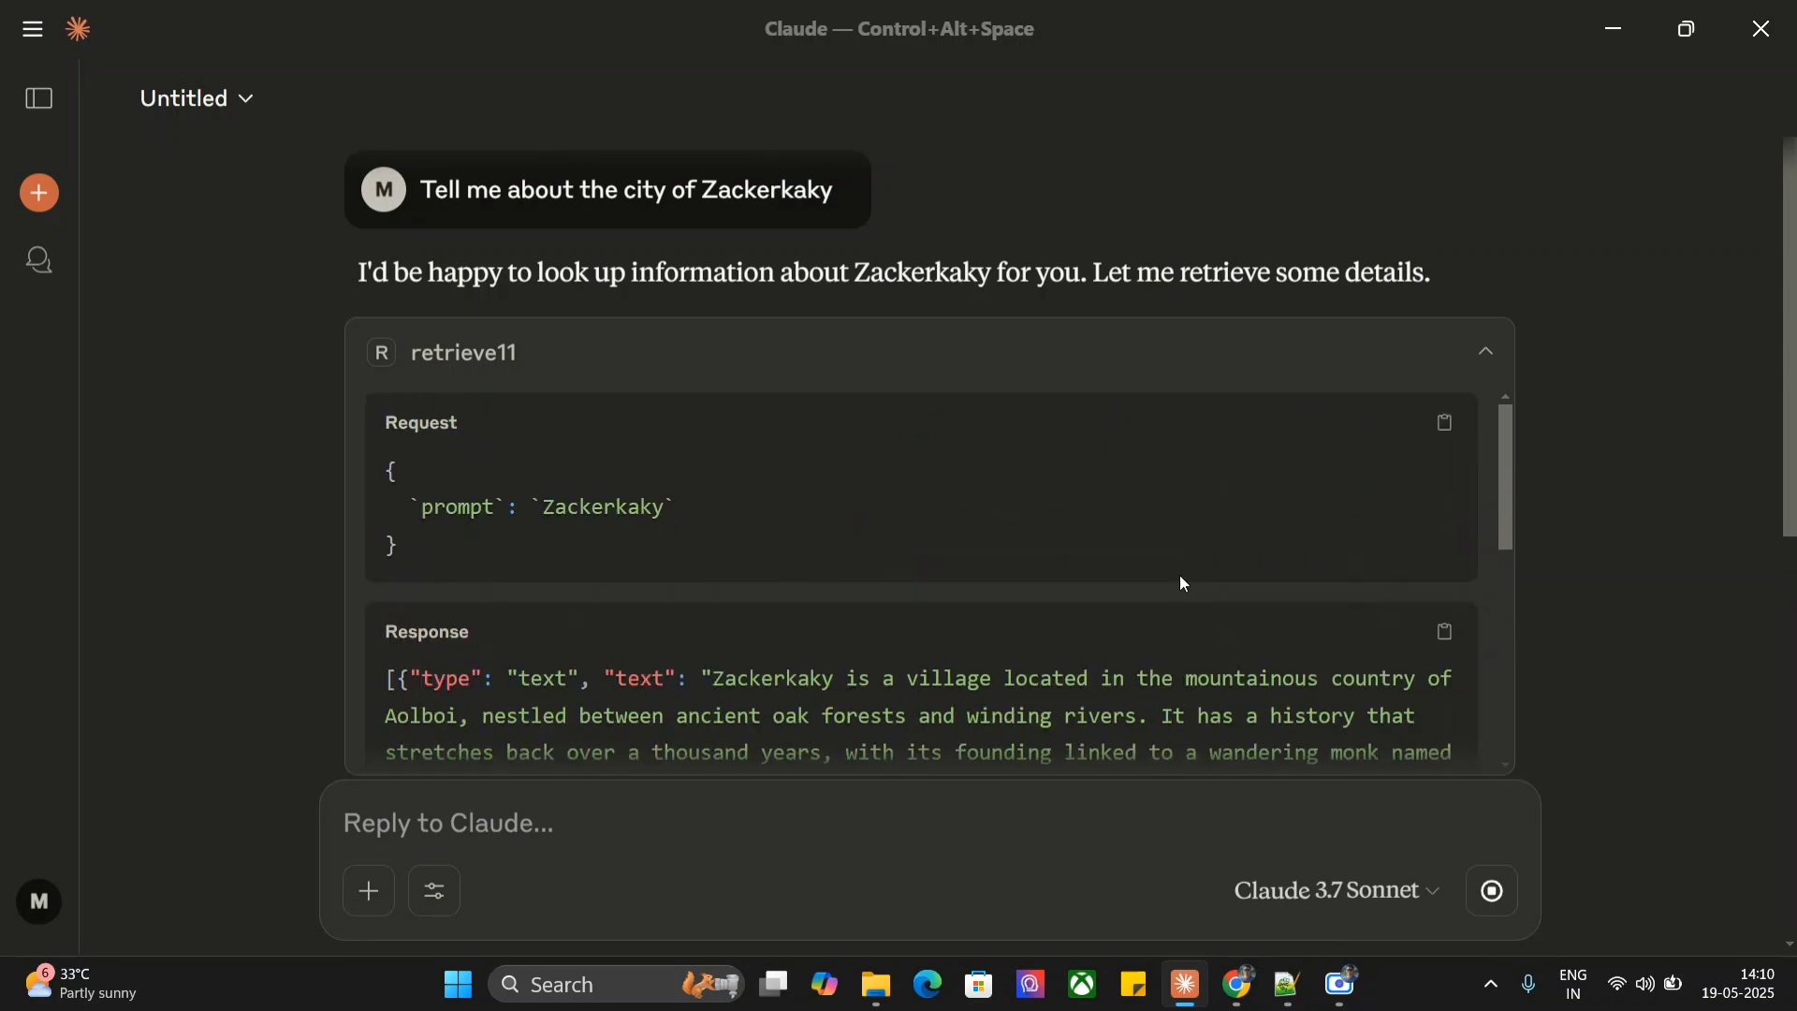
{"action": "left_click", "coordinate": [1486, 352]}
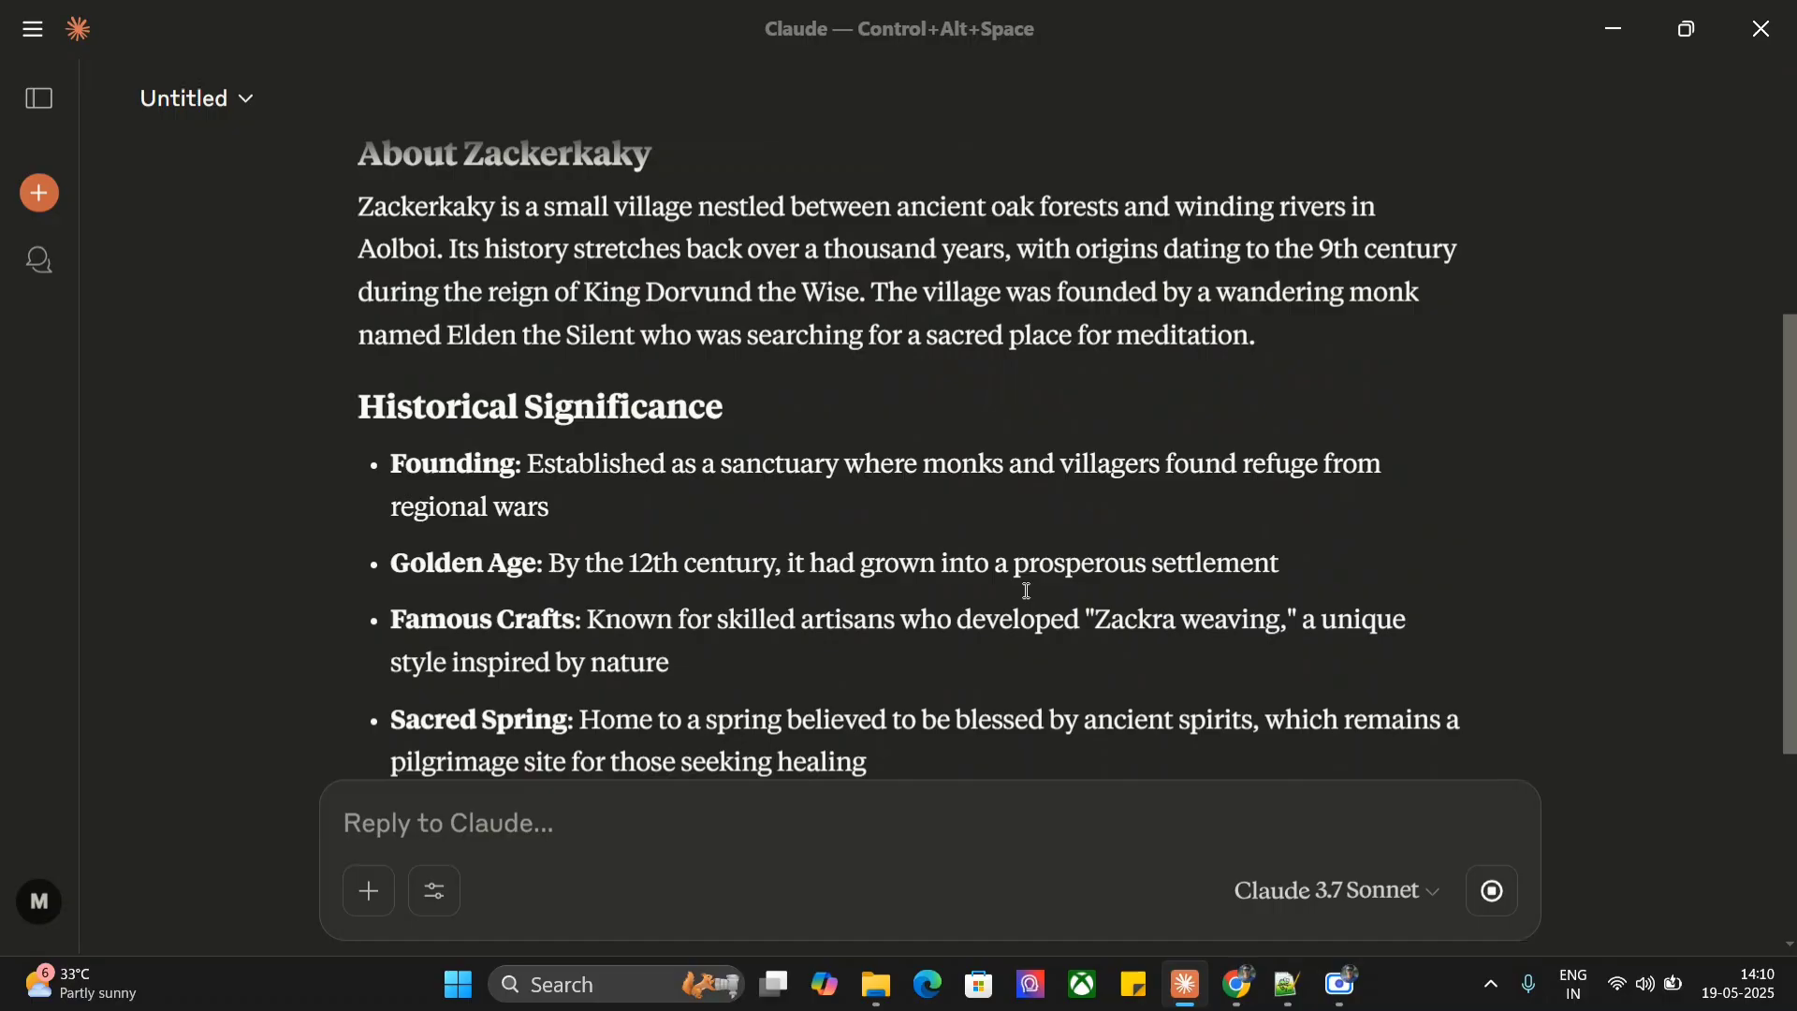
{"action": "scroll", "coordinate": [1027, 591], "scroll_direction": "up", "scroll_amount": 10}
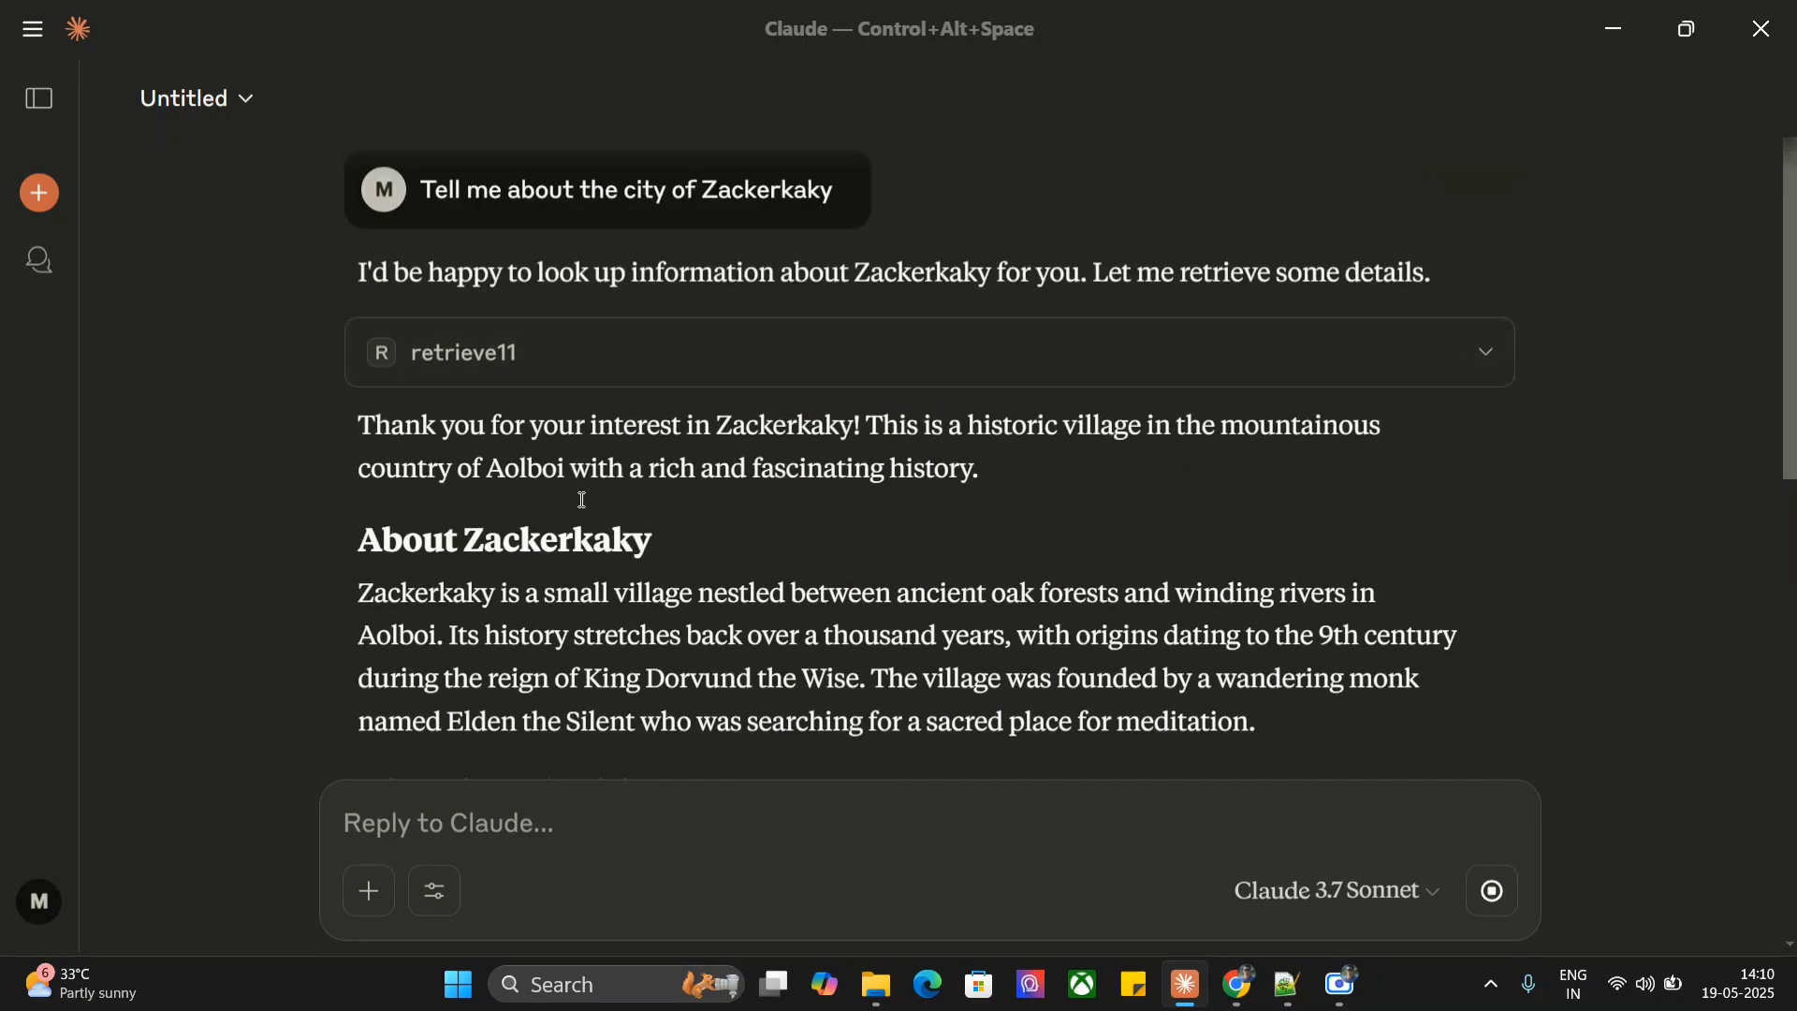
{"action": "scroll", "coordinate": [586, 505], "scroll_direction": "down", "scroll_amount": 15}
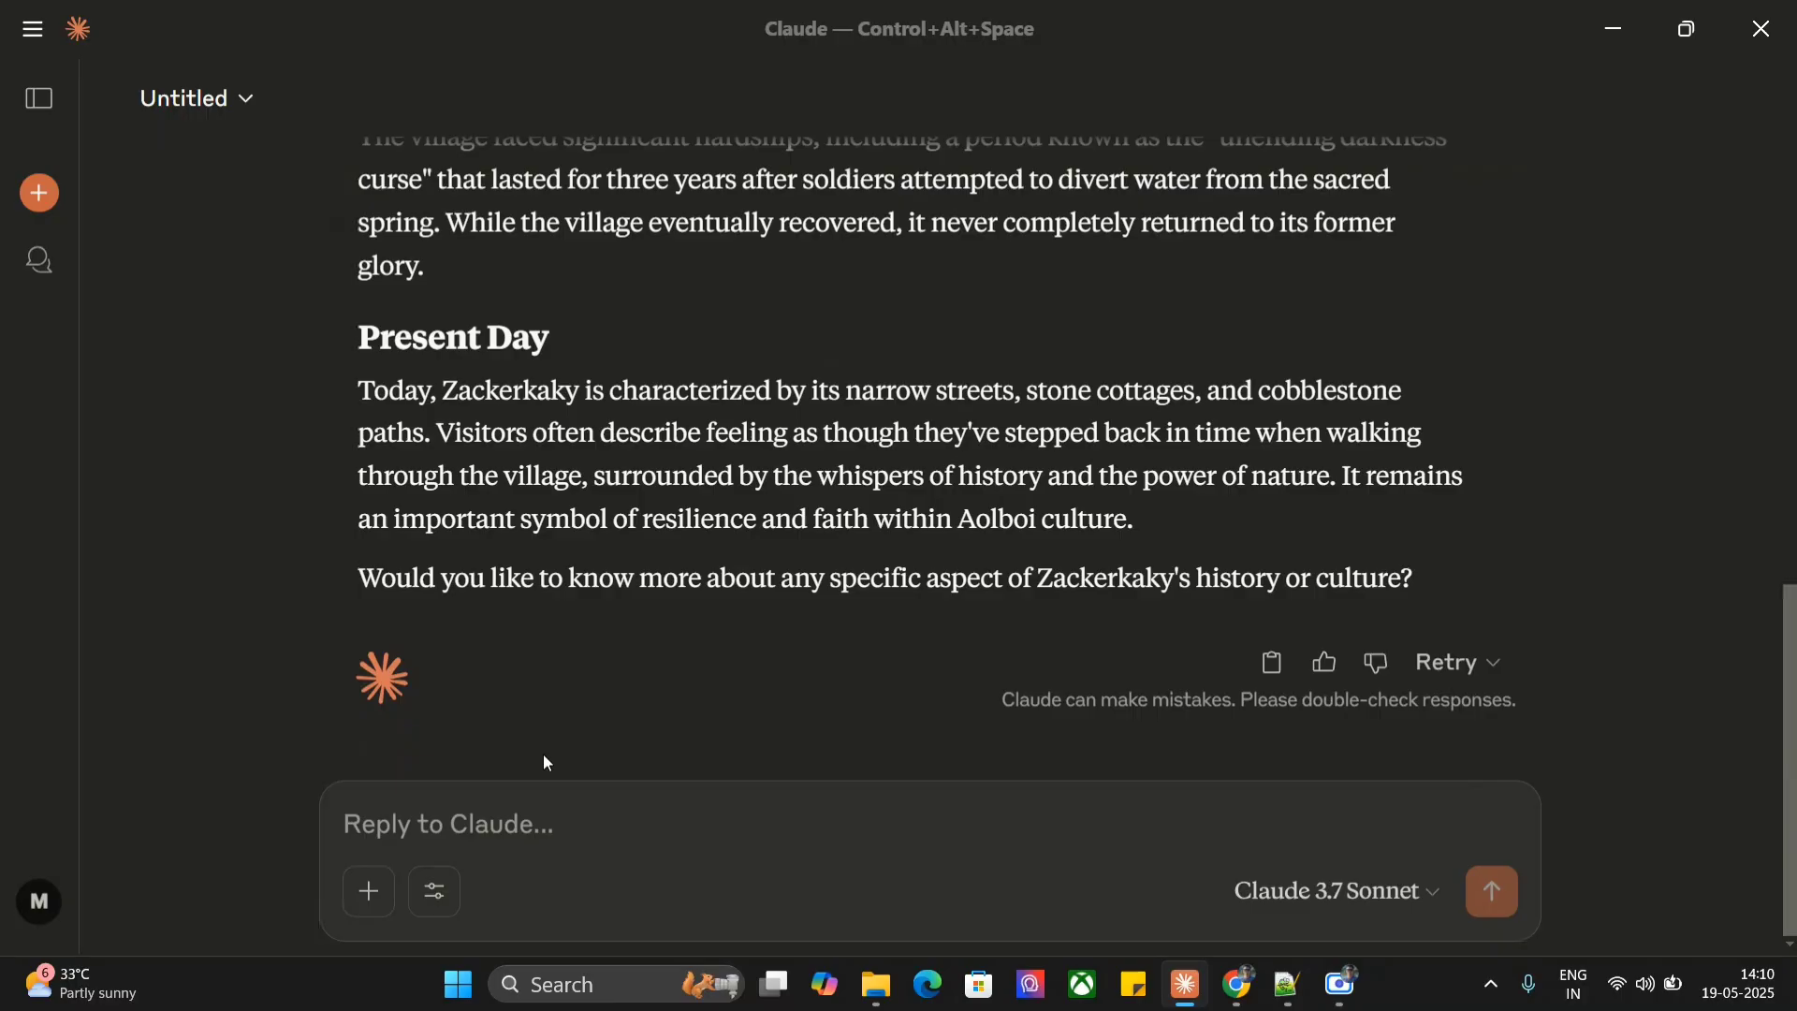
Step: Send the follow-up prompt "Tell me the story of Construction Man in short."
{"action": "left_click", "coordinate": [490, 792]}
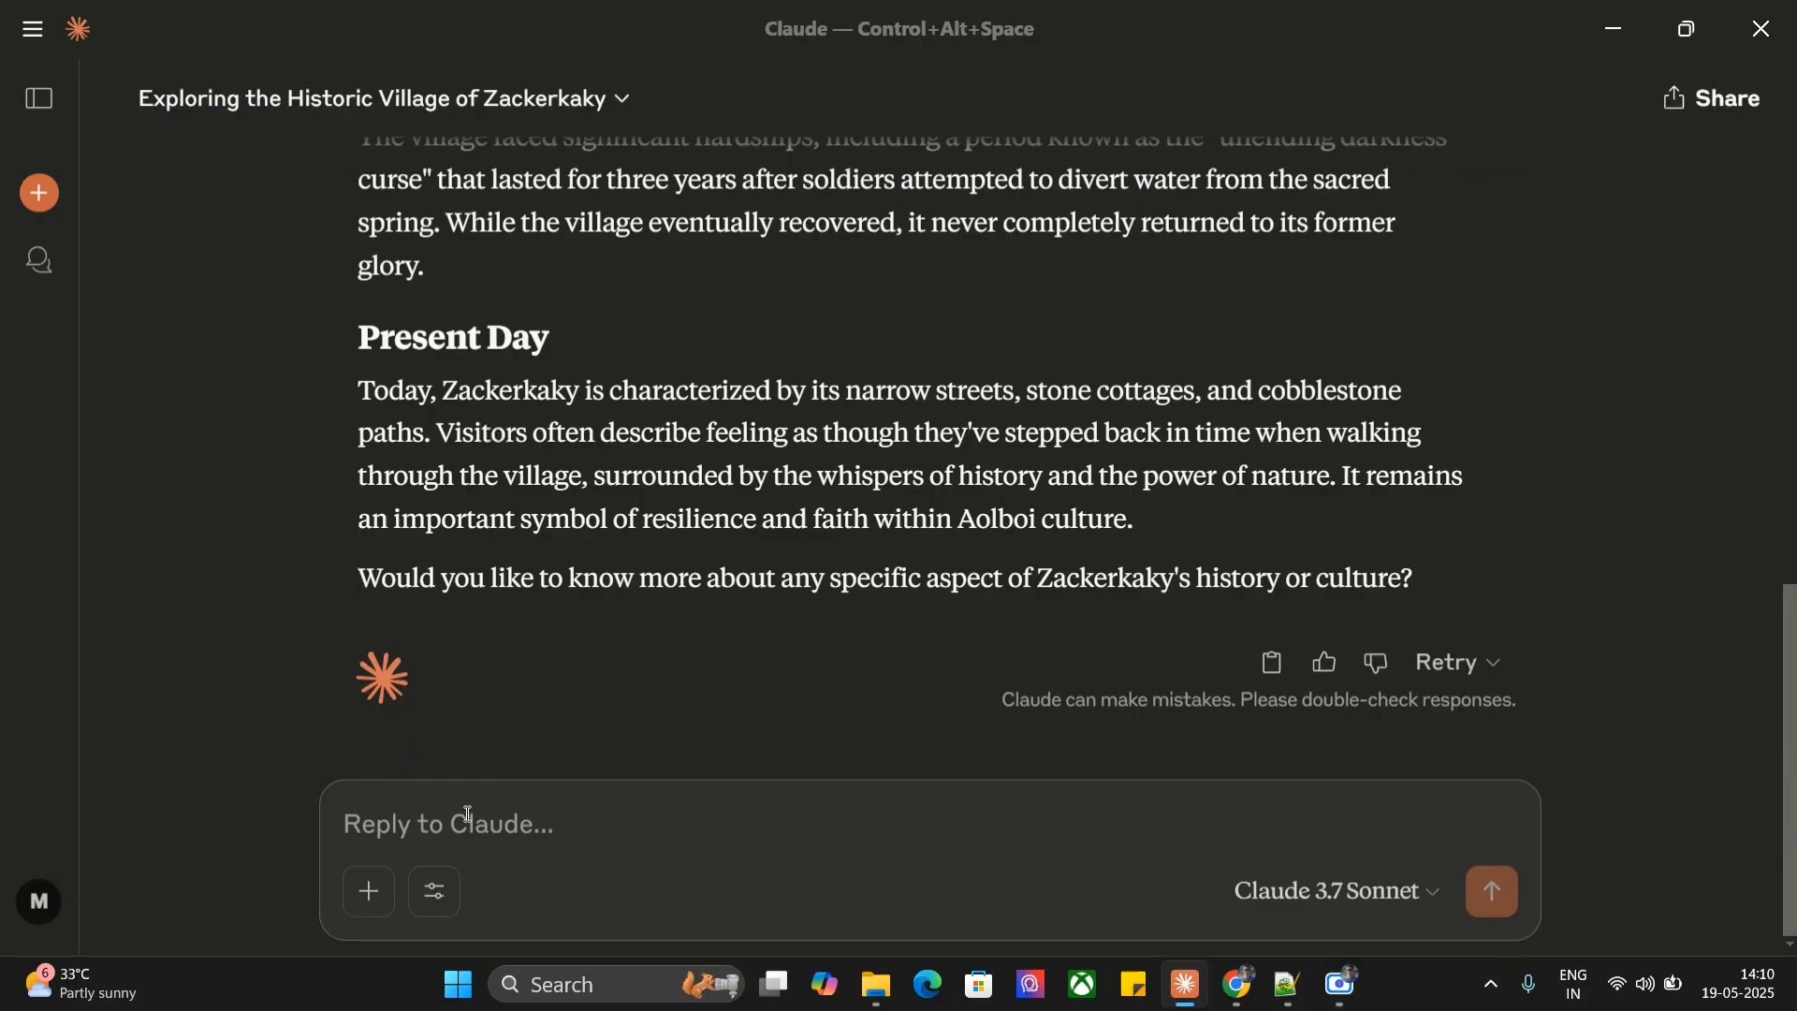
{"action": "key", "text": "Caps_Lock"}
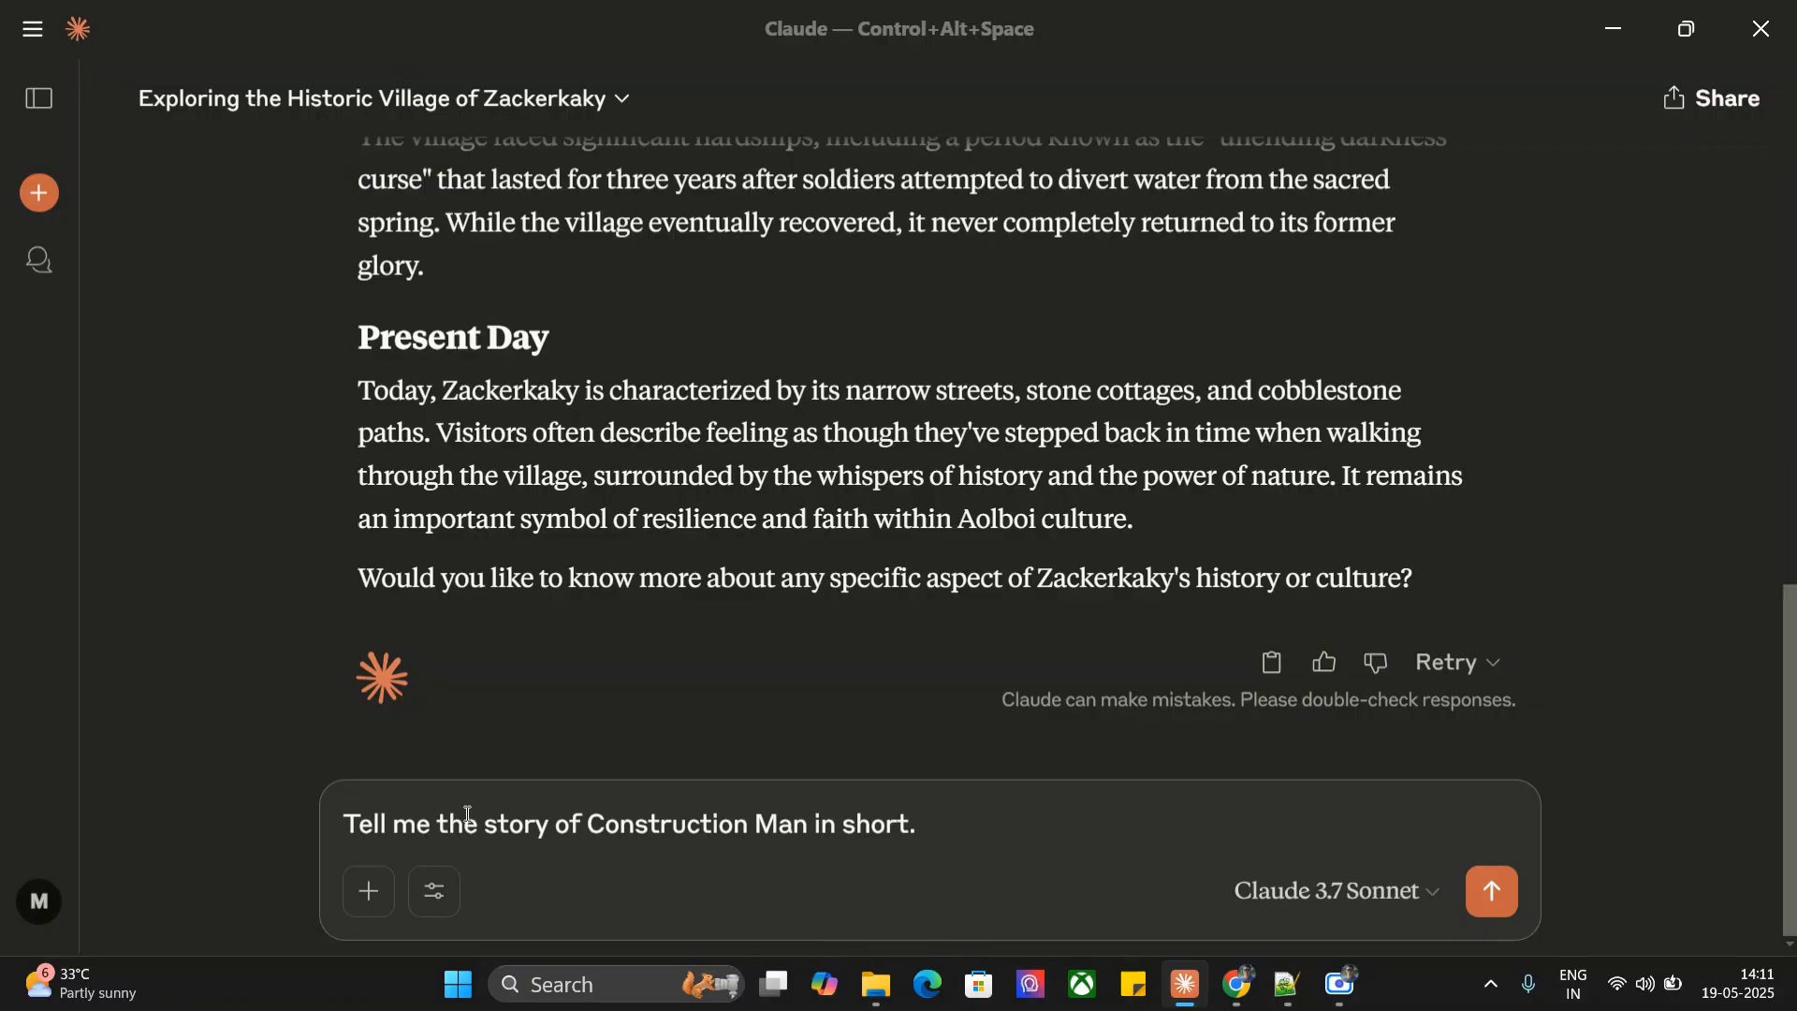
{"action": "key", "text": "Return"}
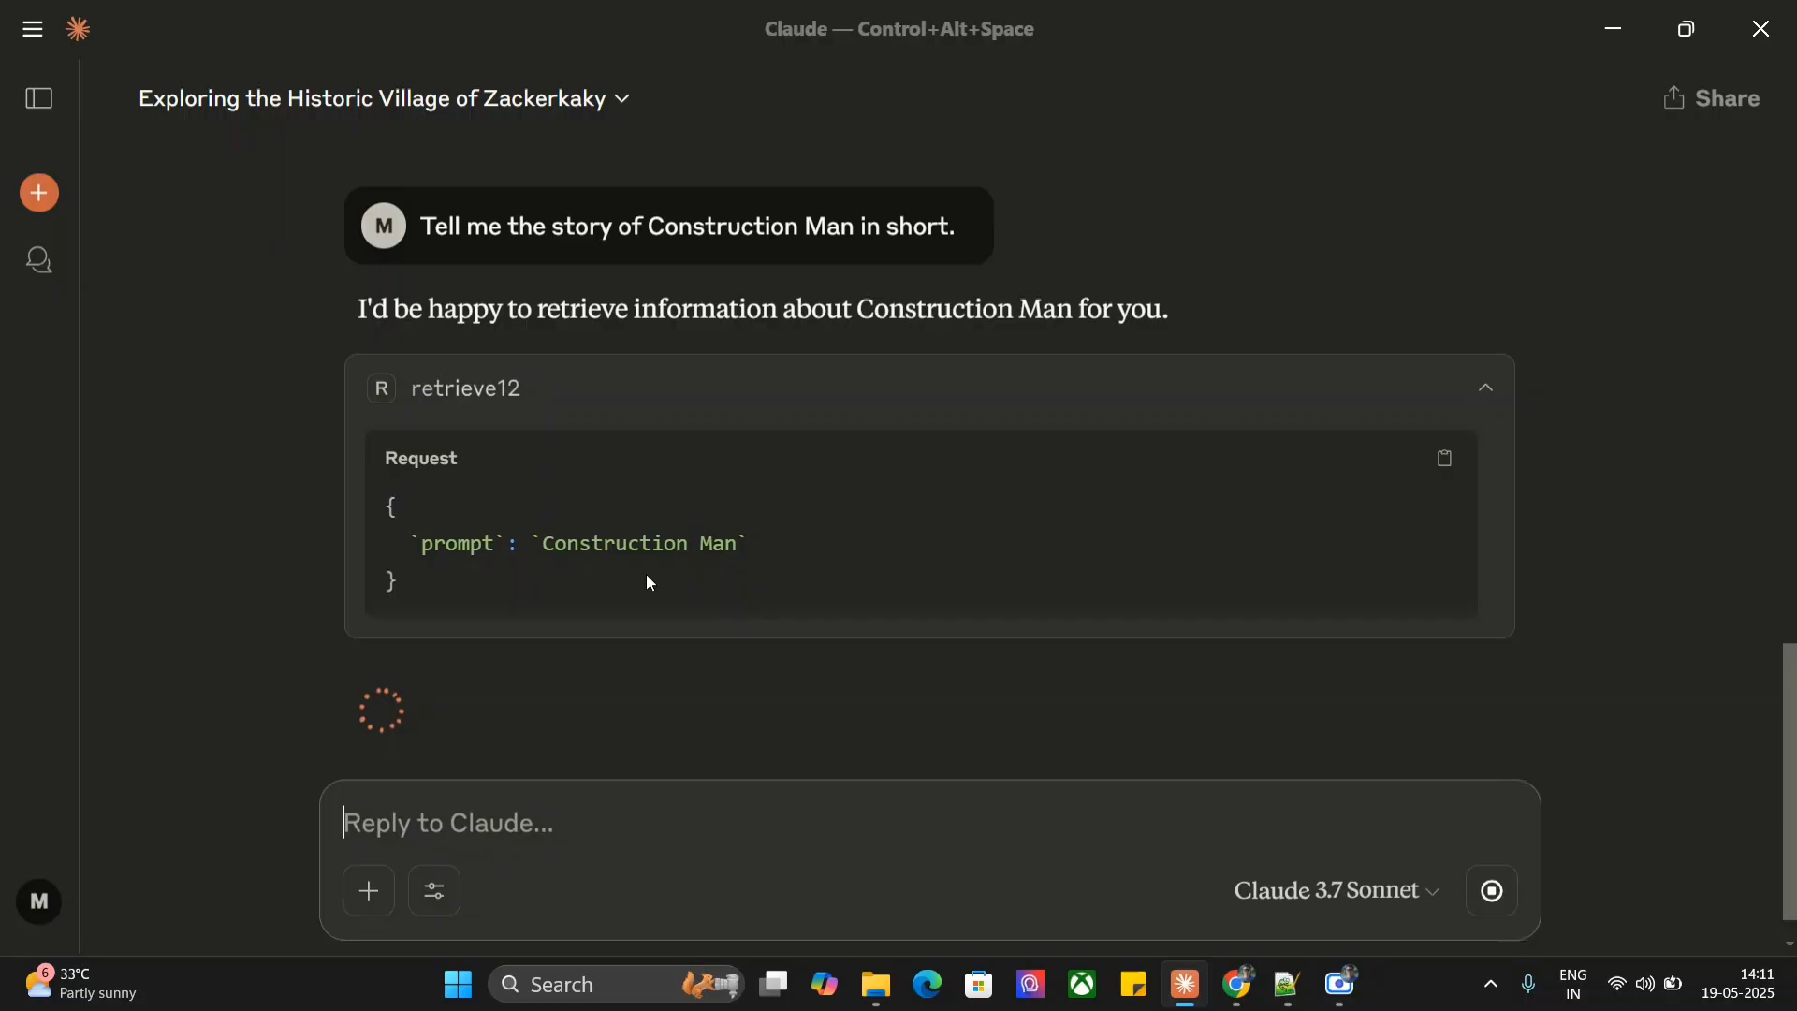
Step: Compare the tool calls used for both questions, and examine the retrieve12 response and the resulting Construction Man story
{"action": "scroll", "coordinate": [650, 582], "scroll_direction": "up", "scroll_amount": 5}
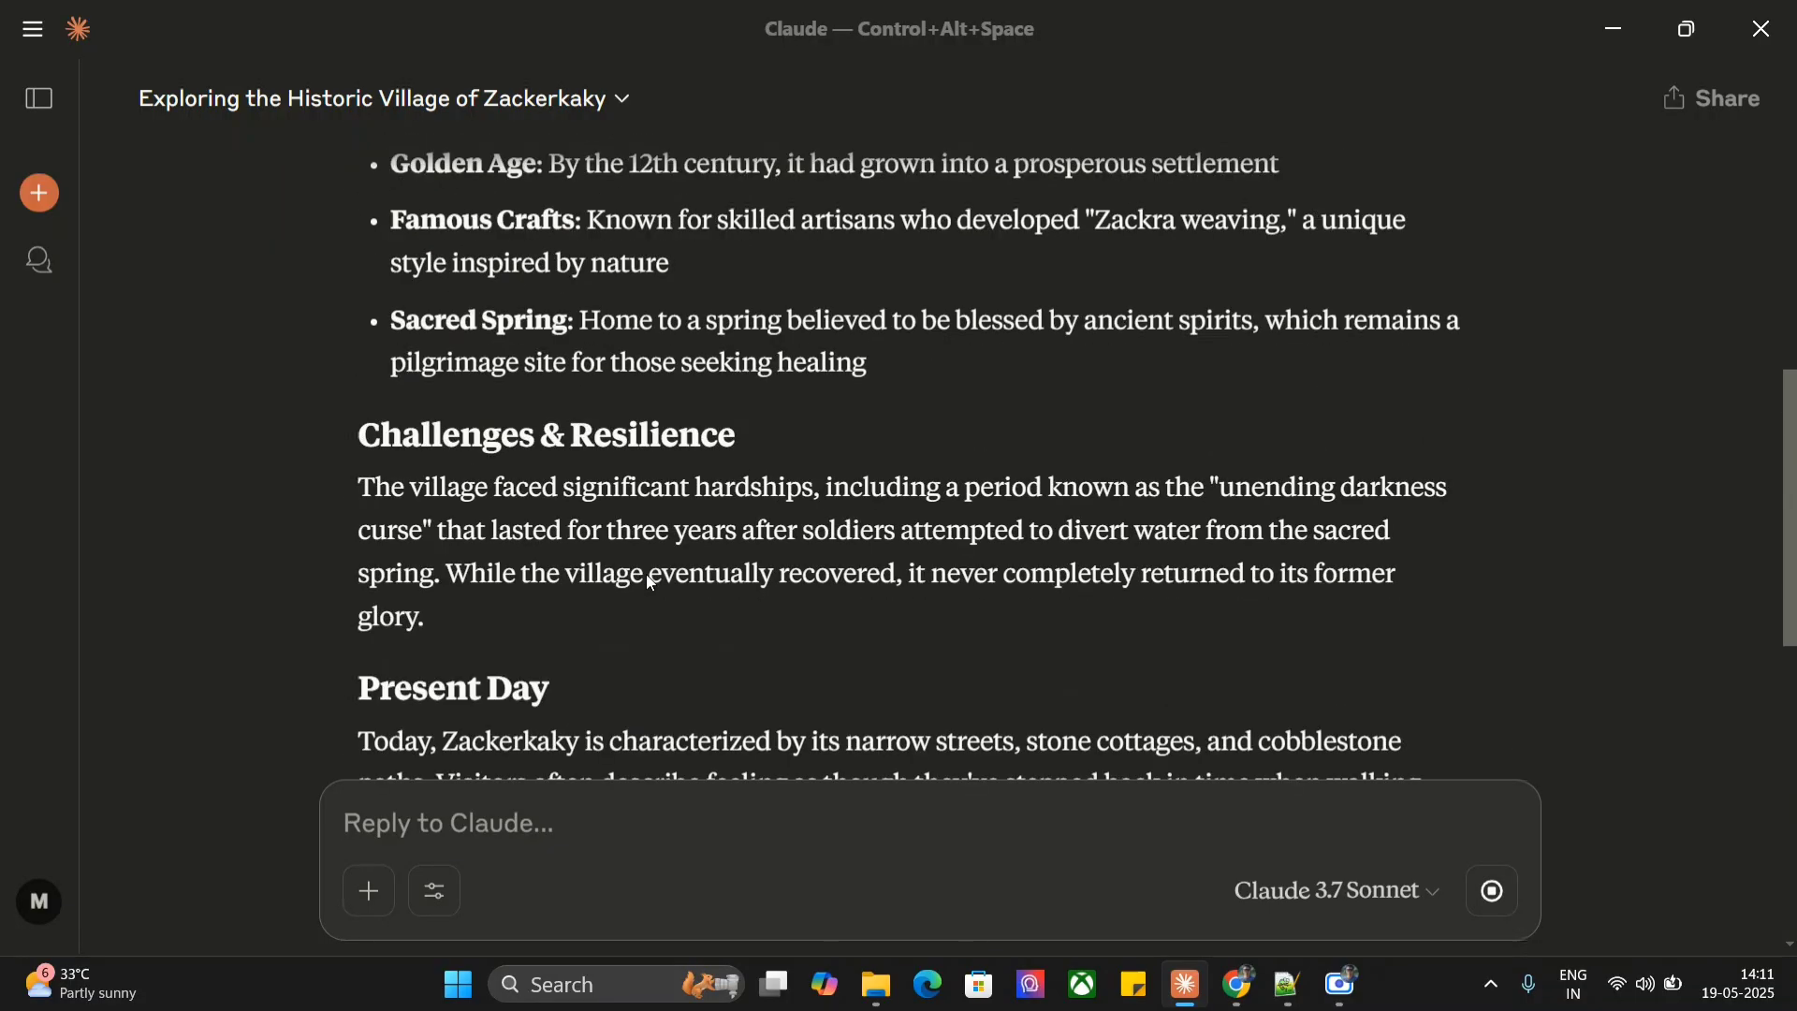
{"action": "scroll", "coordinate": [650, 580], "scroll_direction": "up", "scroll_amount": 10}
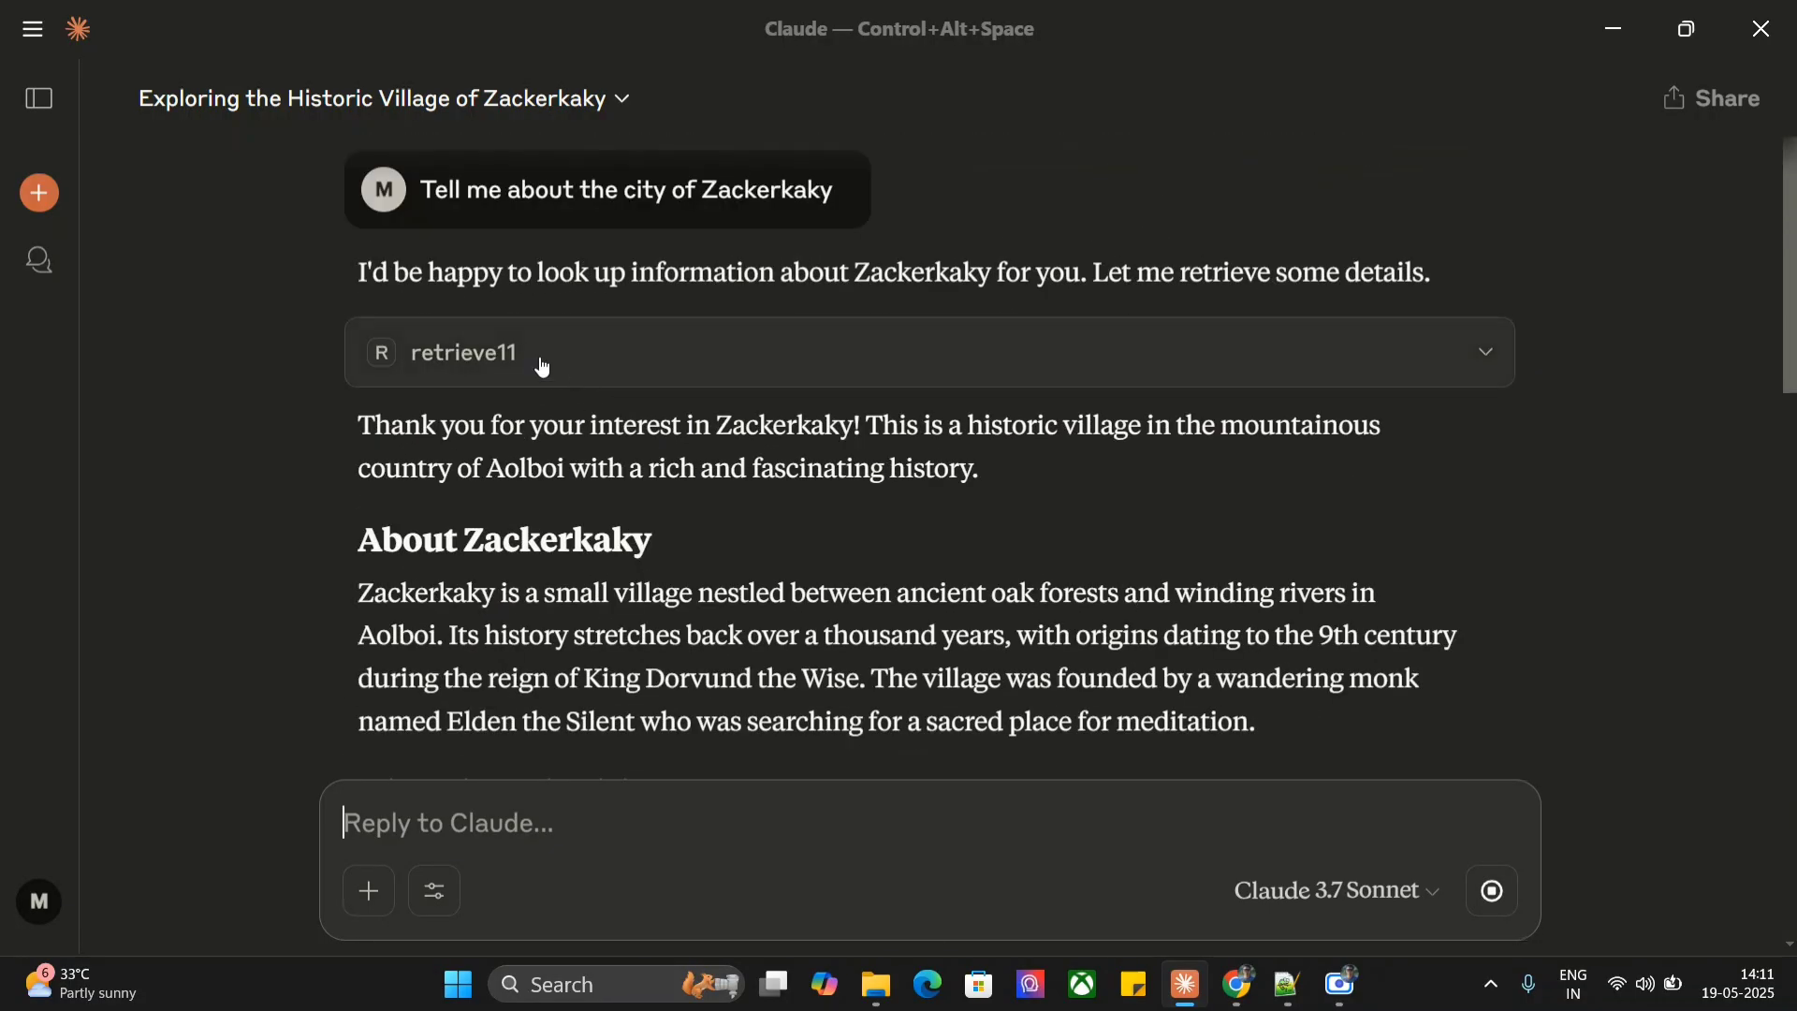
{"action": "scroll", "coordinate": [543, 367], "scroll_direction": "down", "scroll_amount": 10}
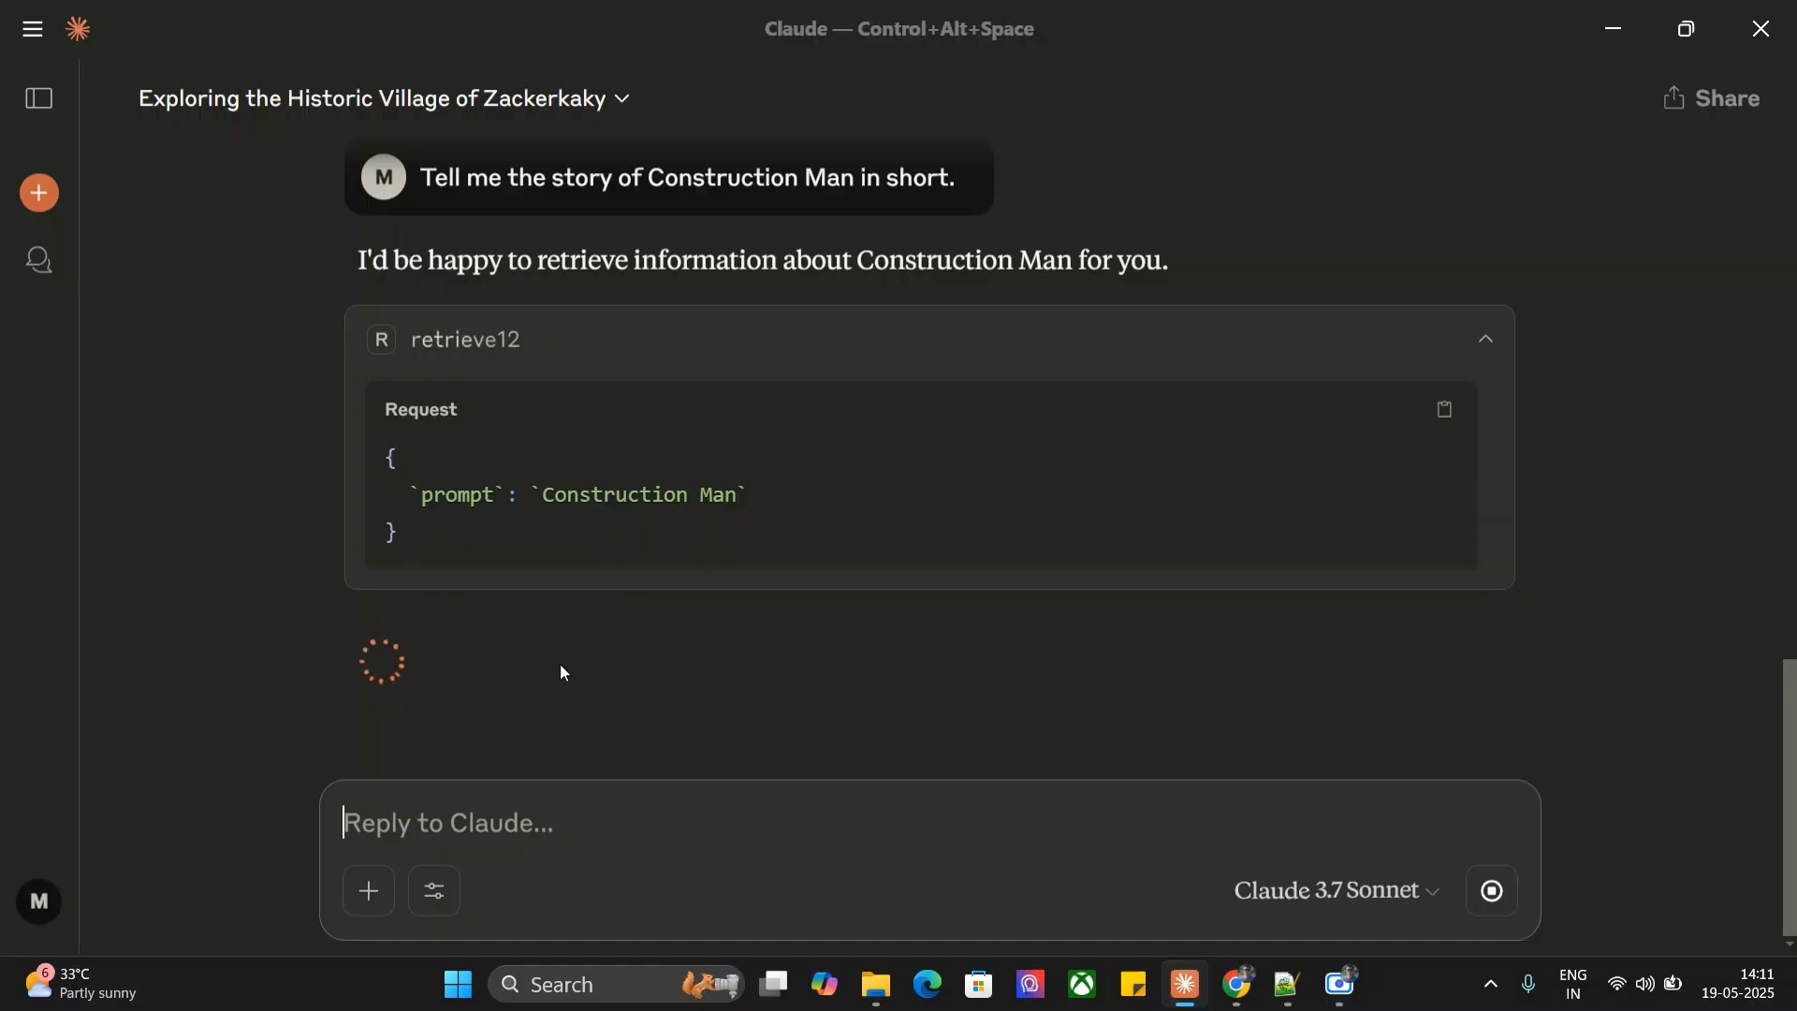
{"action": "scroll", "coordinate": [965, 587], "scroll_direction": "down", "scroll_amount": 3}
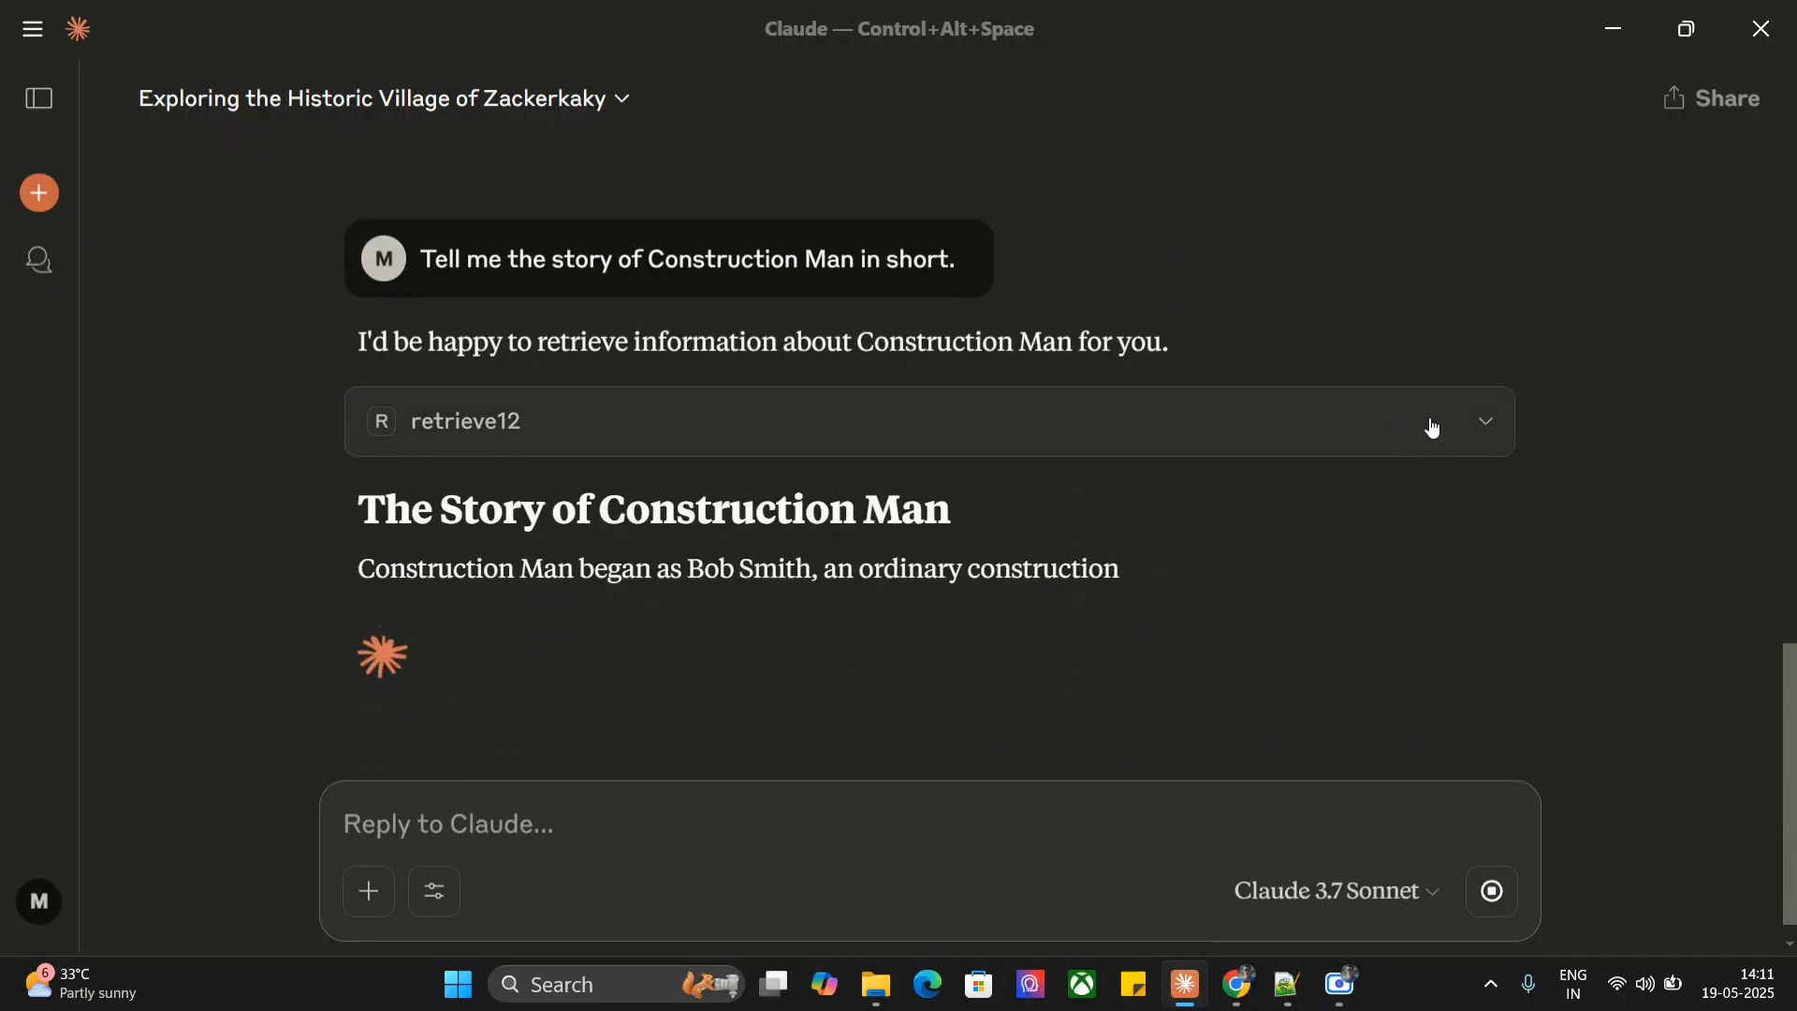
{"action": "left_click", "coordinate": [1432, 425]}
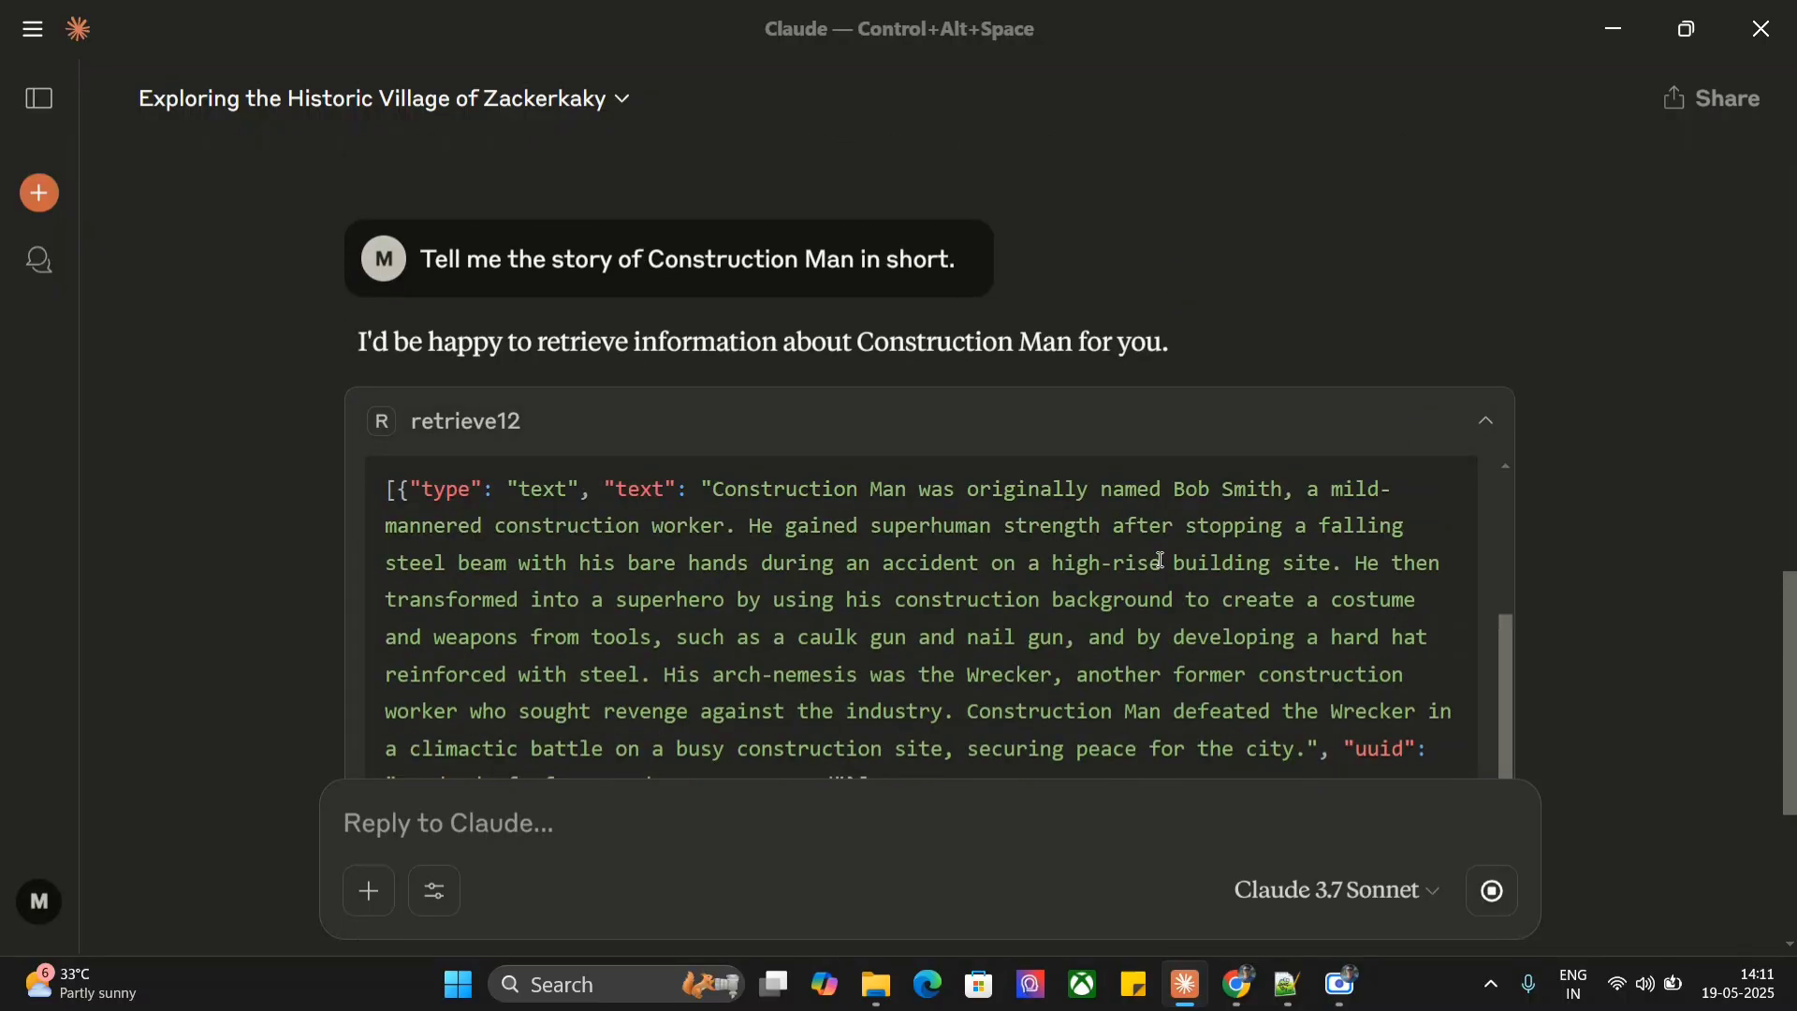
{"action": "scroll", "coordinate": [1277, 372], "scroll_direction": "down", "scroll_amount": 2}
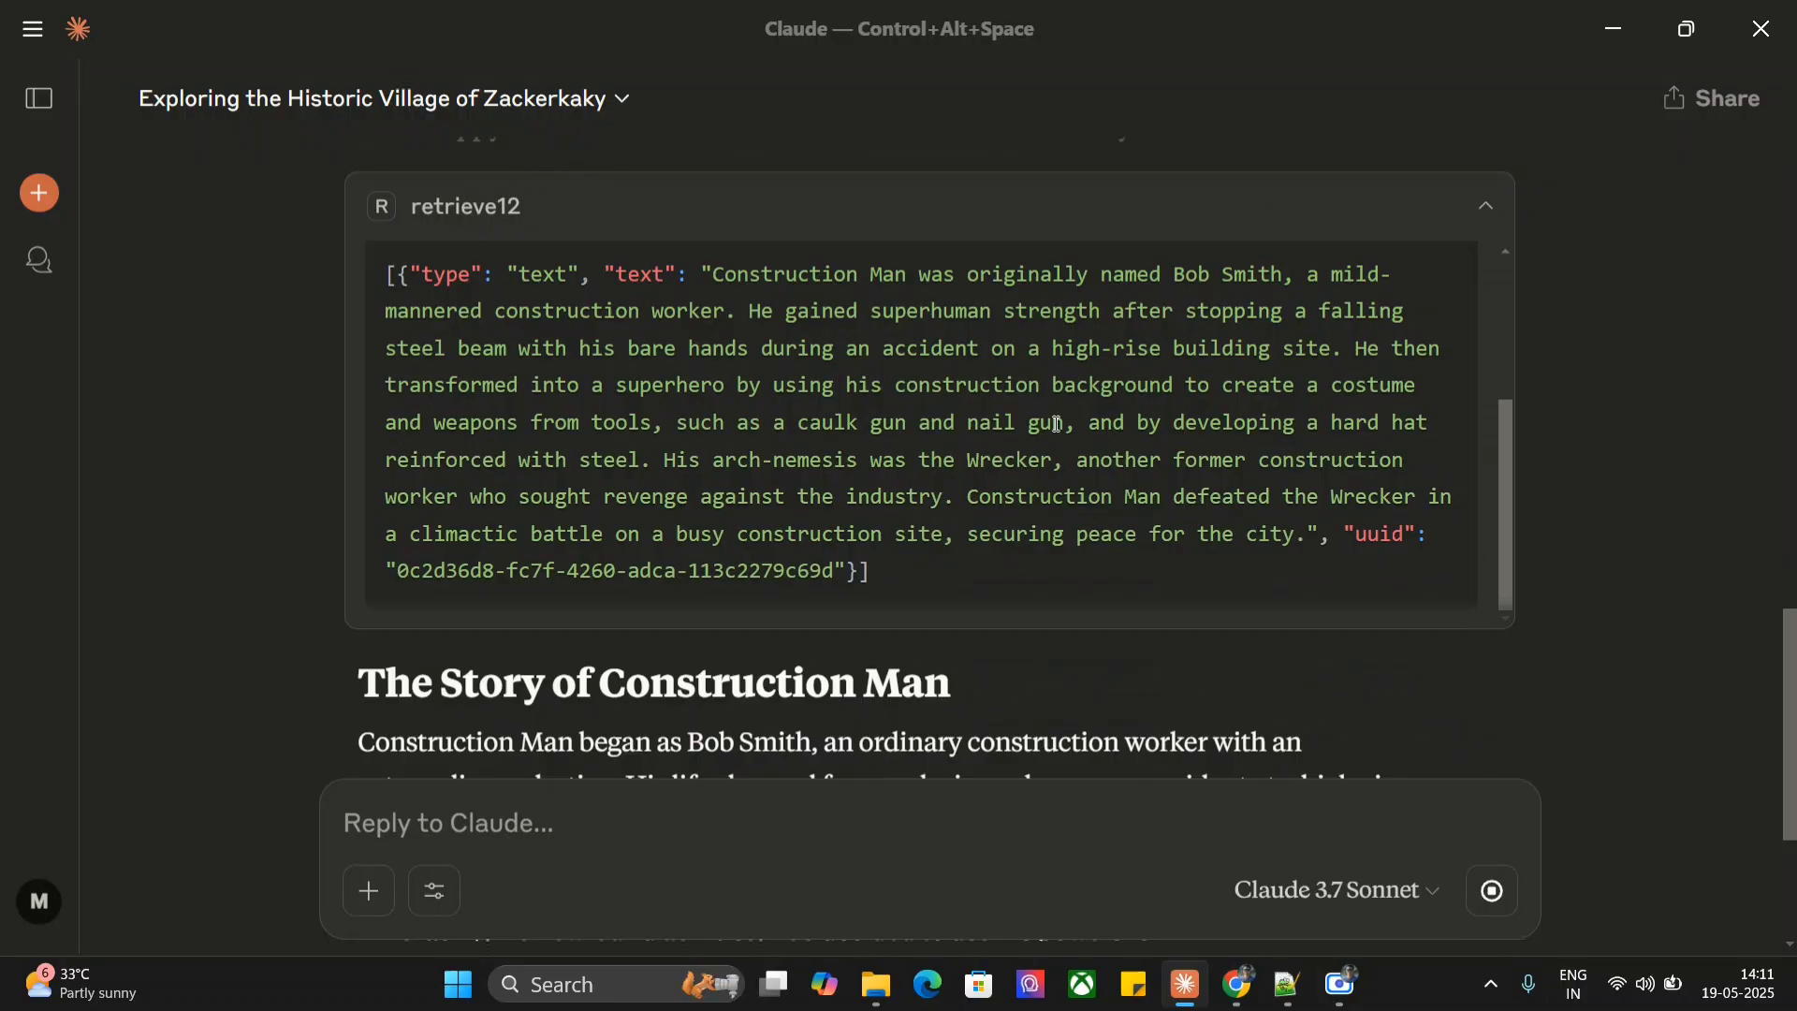
{"action": "scroll", "coordinate": [1058, 424], "scroll_direction": "up", "scroll_amount": 1}
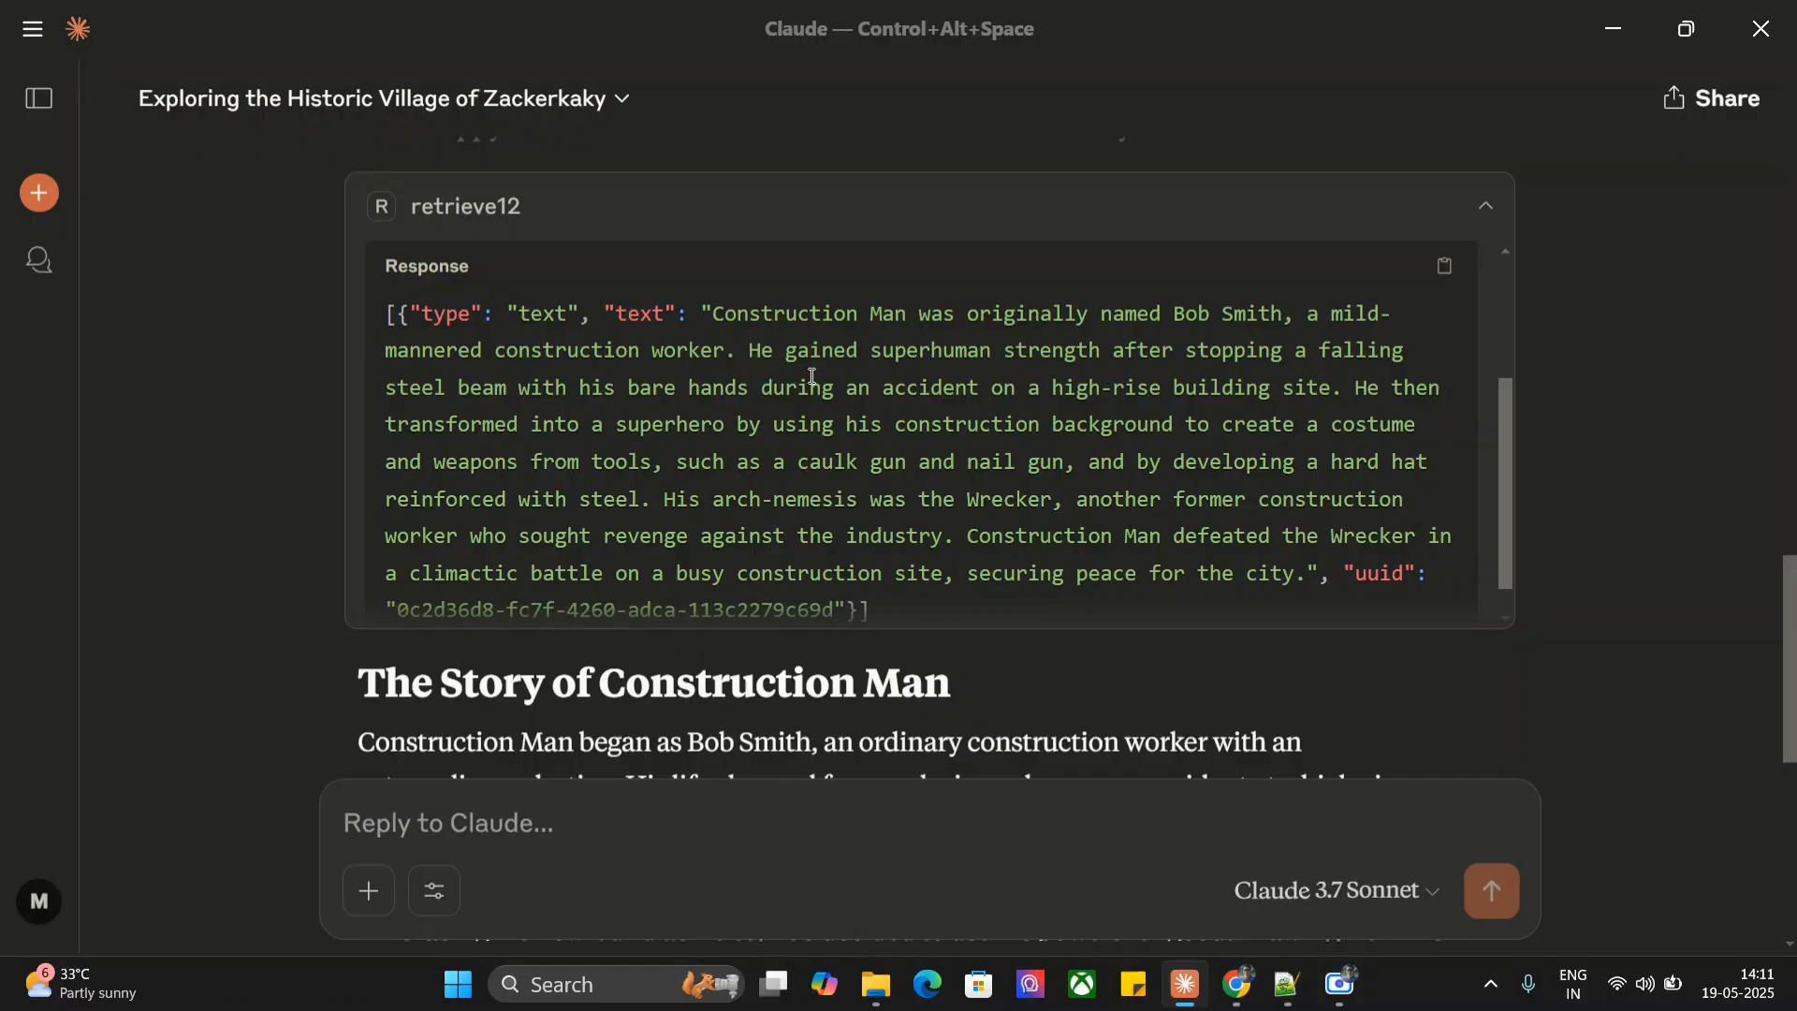
{"action": "scroll", "coordinate": [292, 599], "scroll_direction": "down", "scroll_amount": 5}
{"action": "scroll", "coordinate": [292, 601], "scroll_direction": "down", "scroll_amount": 2}
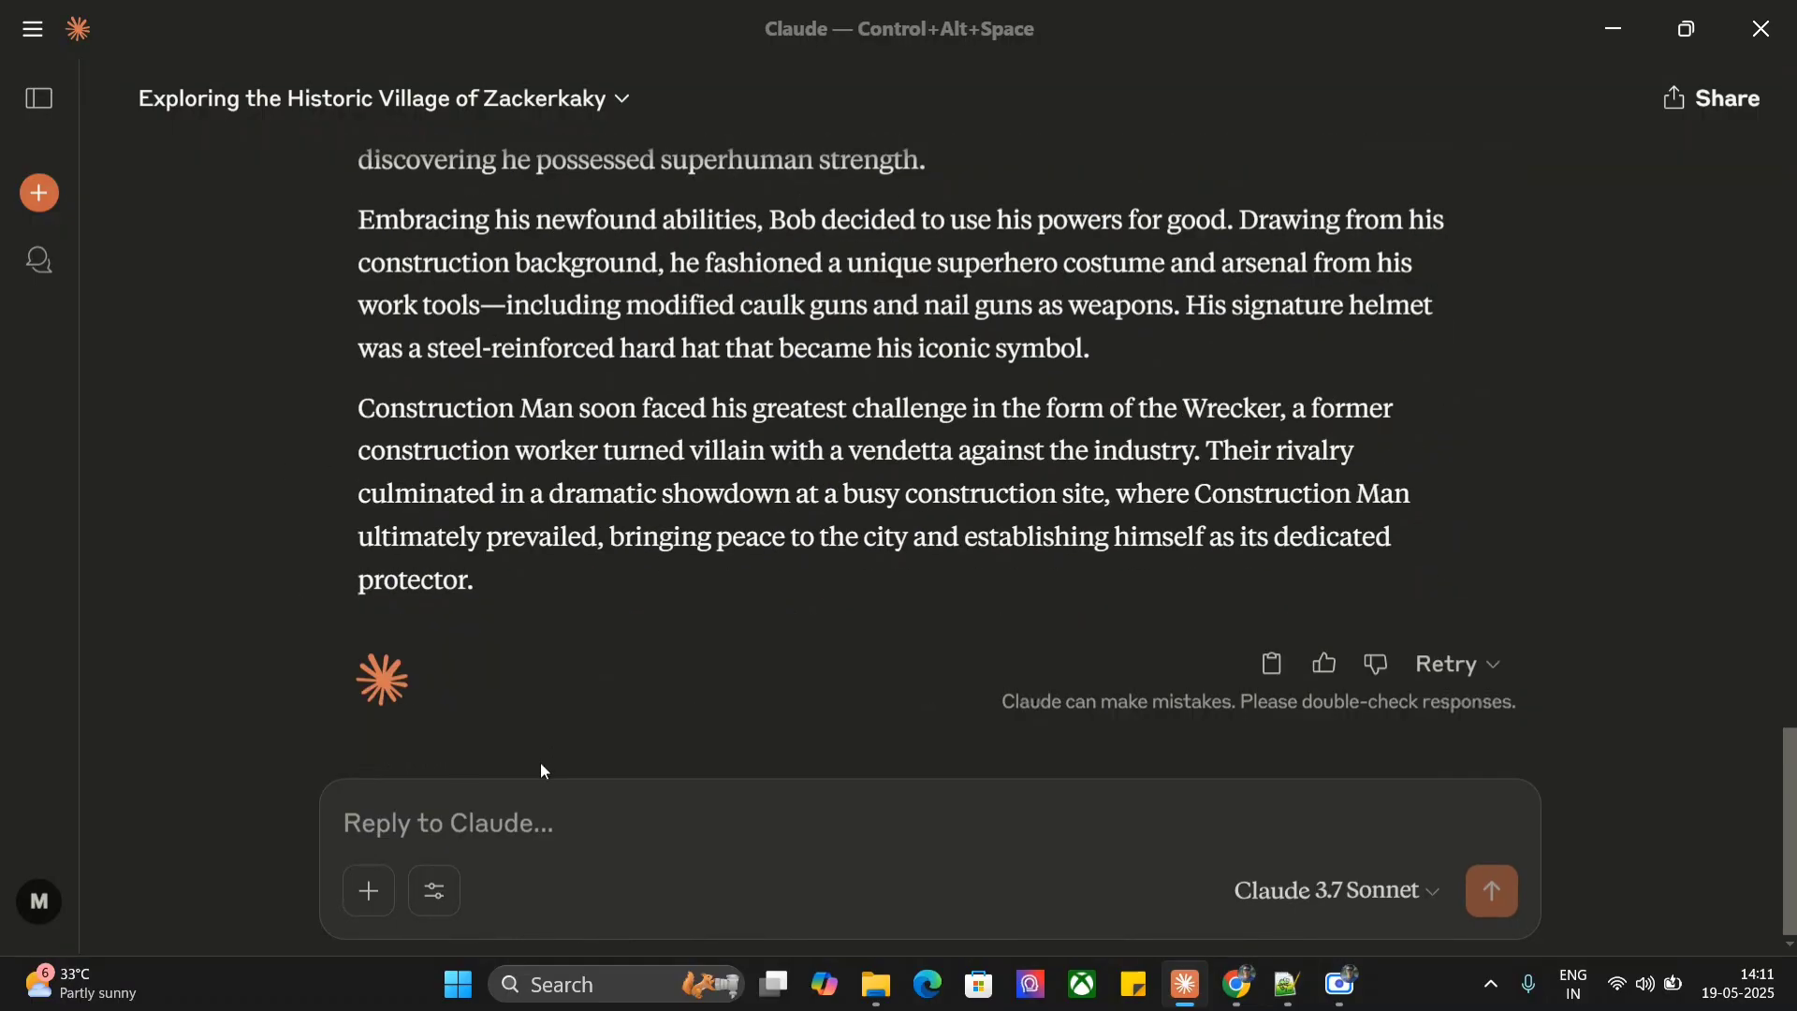
{"action": "left_click", "coordinate": [510, 809]}
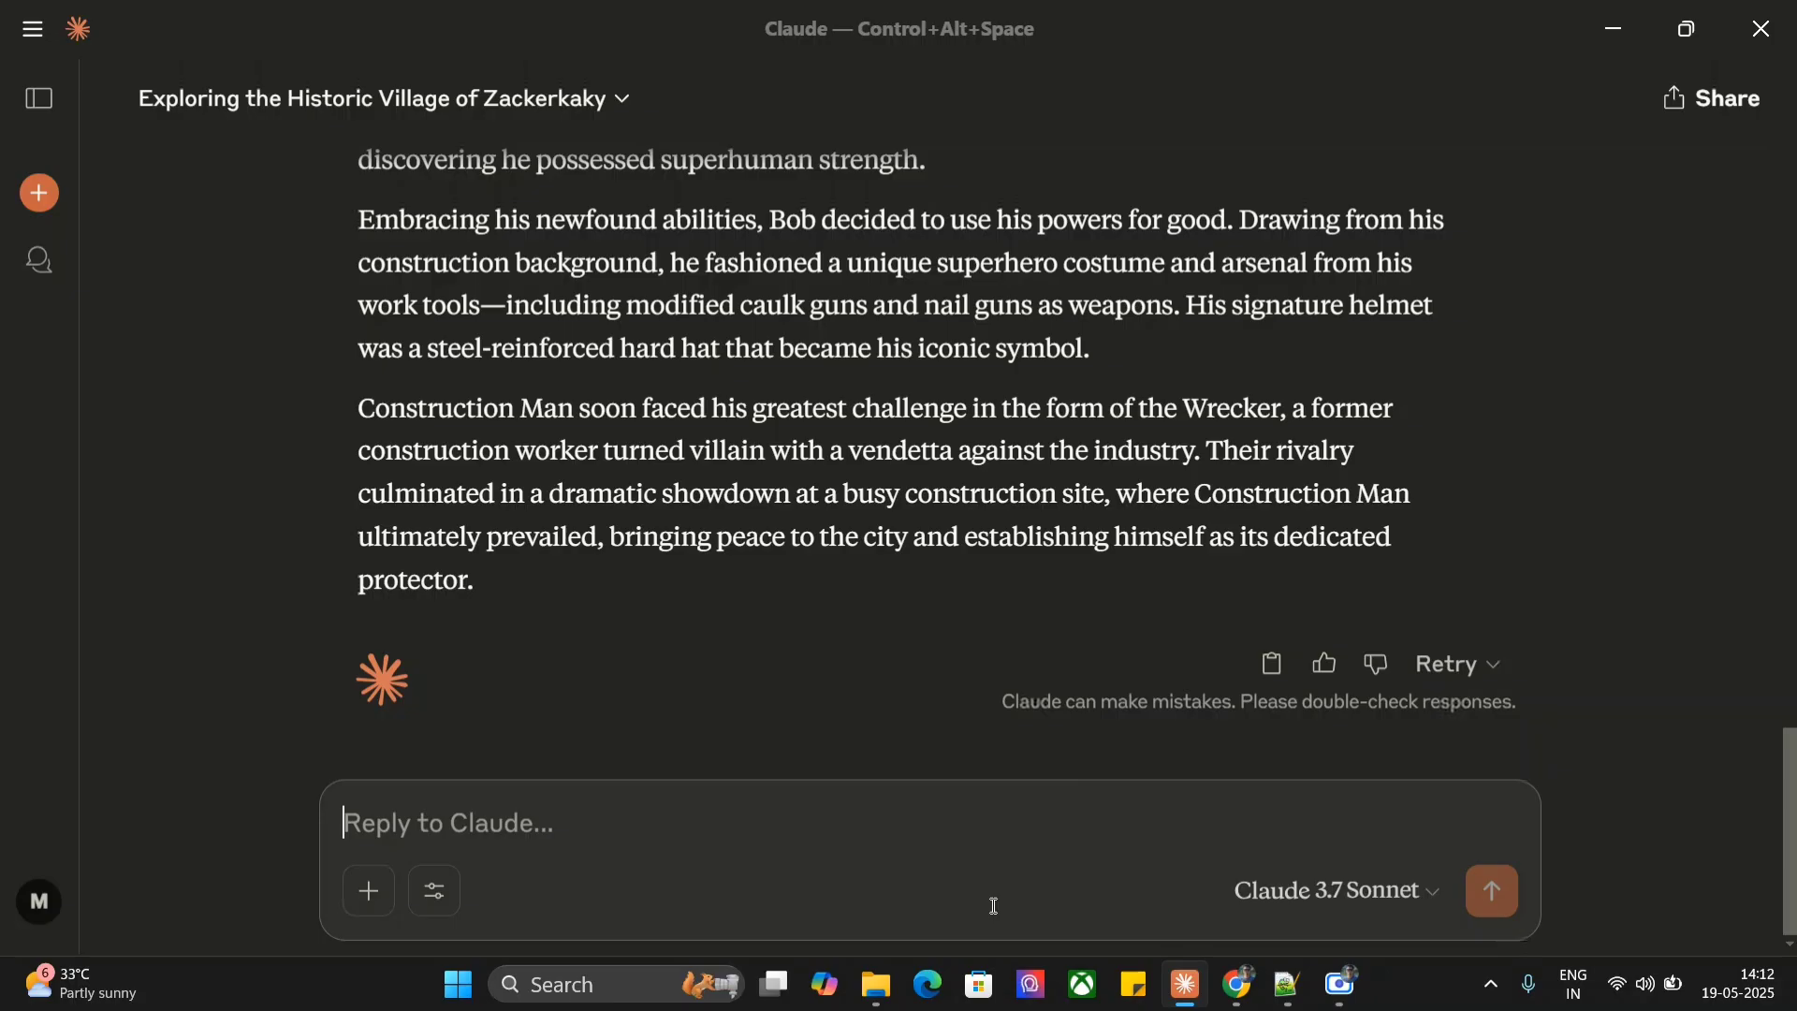
Step: Switch to server.py in Notepad++ and examine the imports, the FastMCP server creation and the Ollama embedding and model definitions
{"action": "left_click", "coordinate": [1297, 1004]}
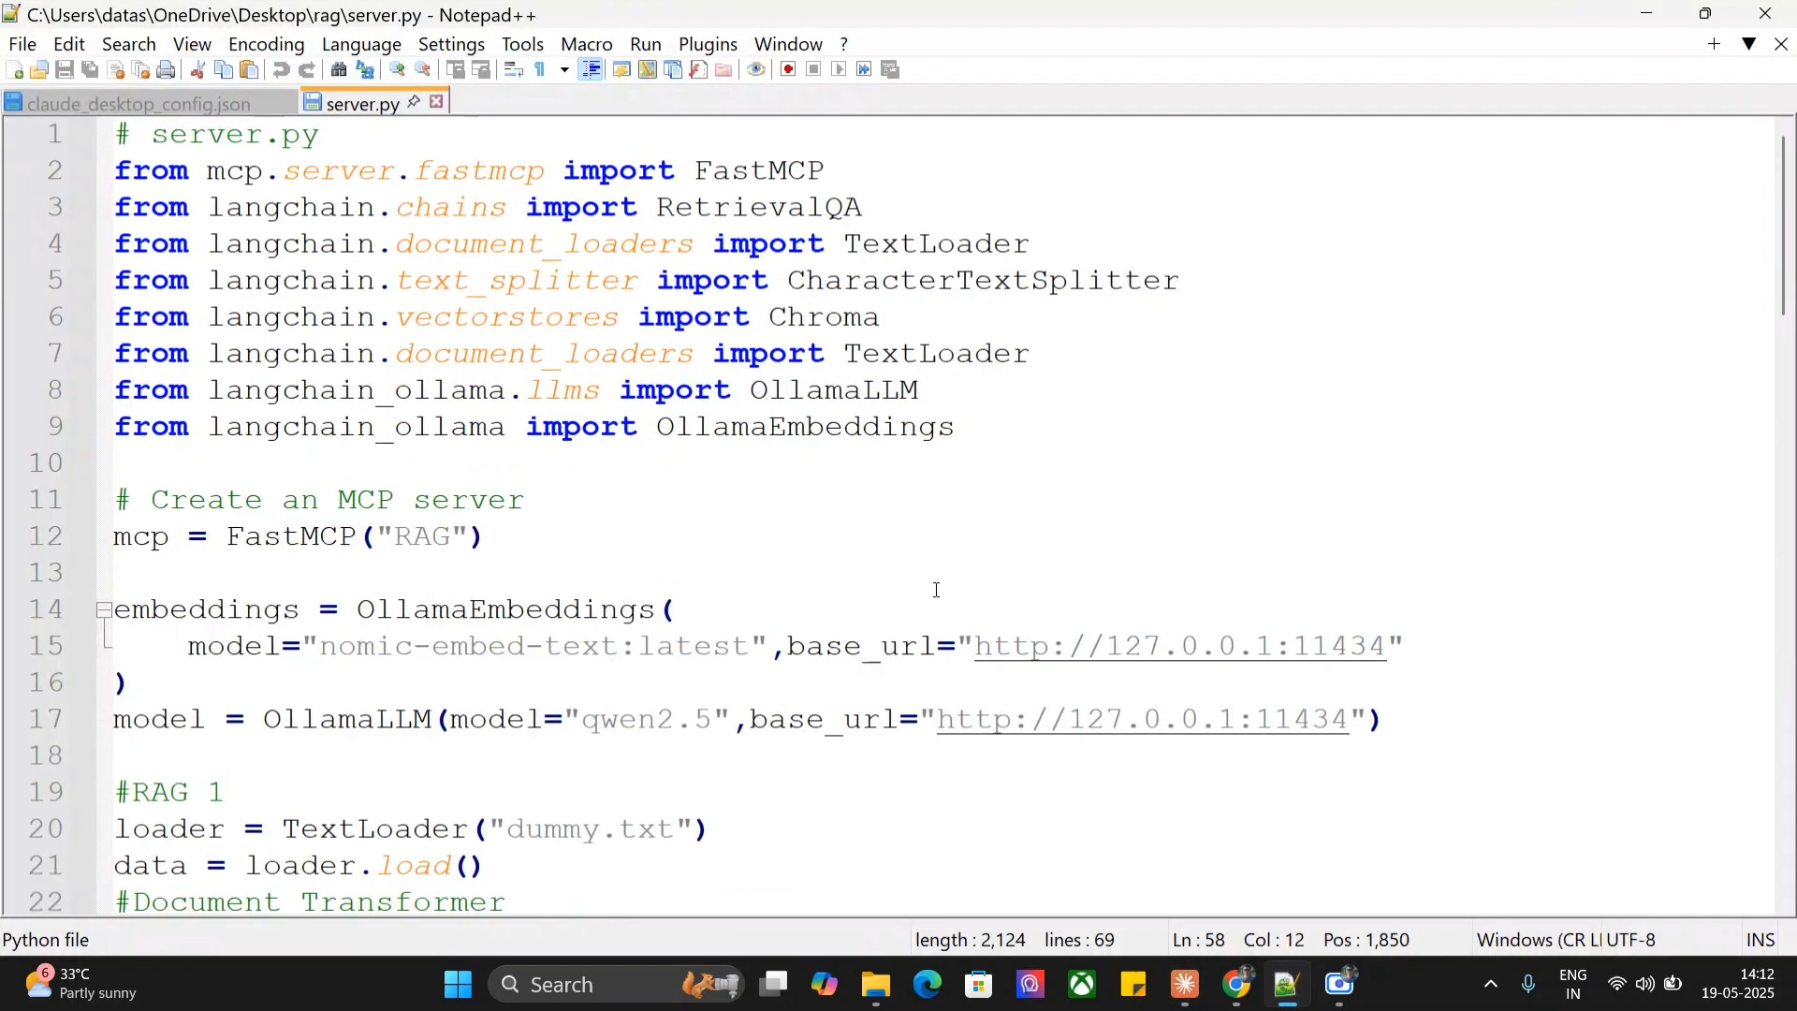
{"action": "left_click", "coordinate": [932, 587]}
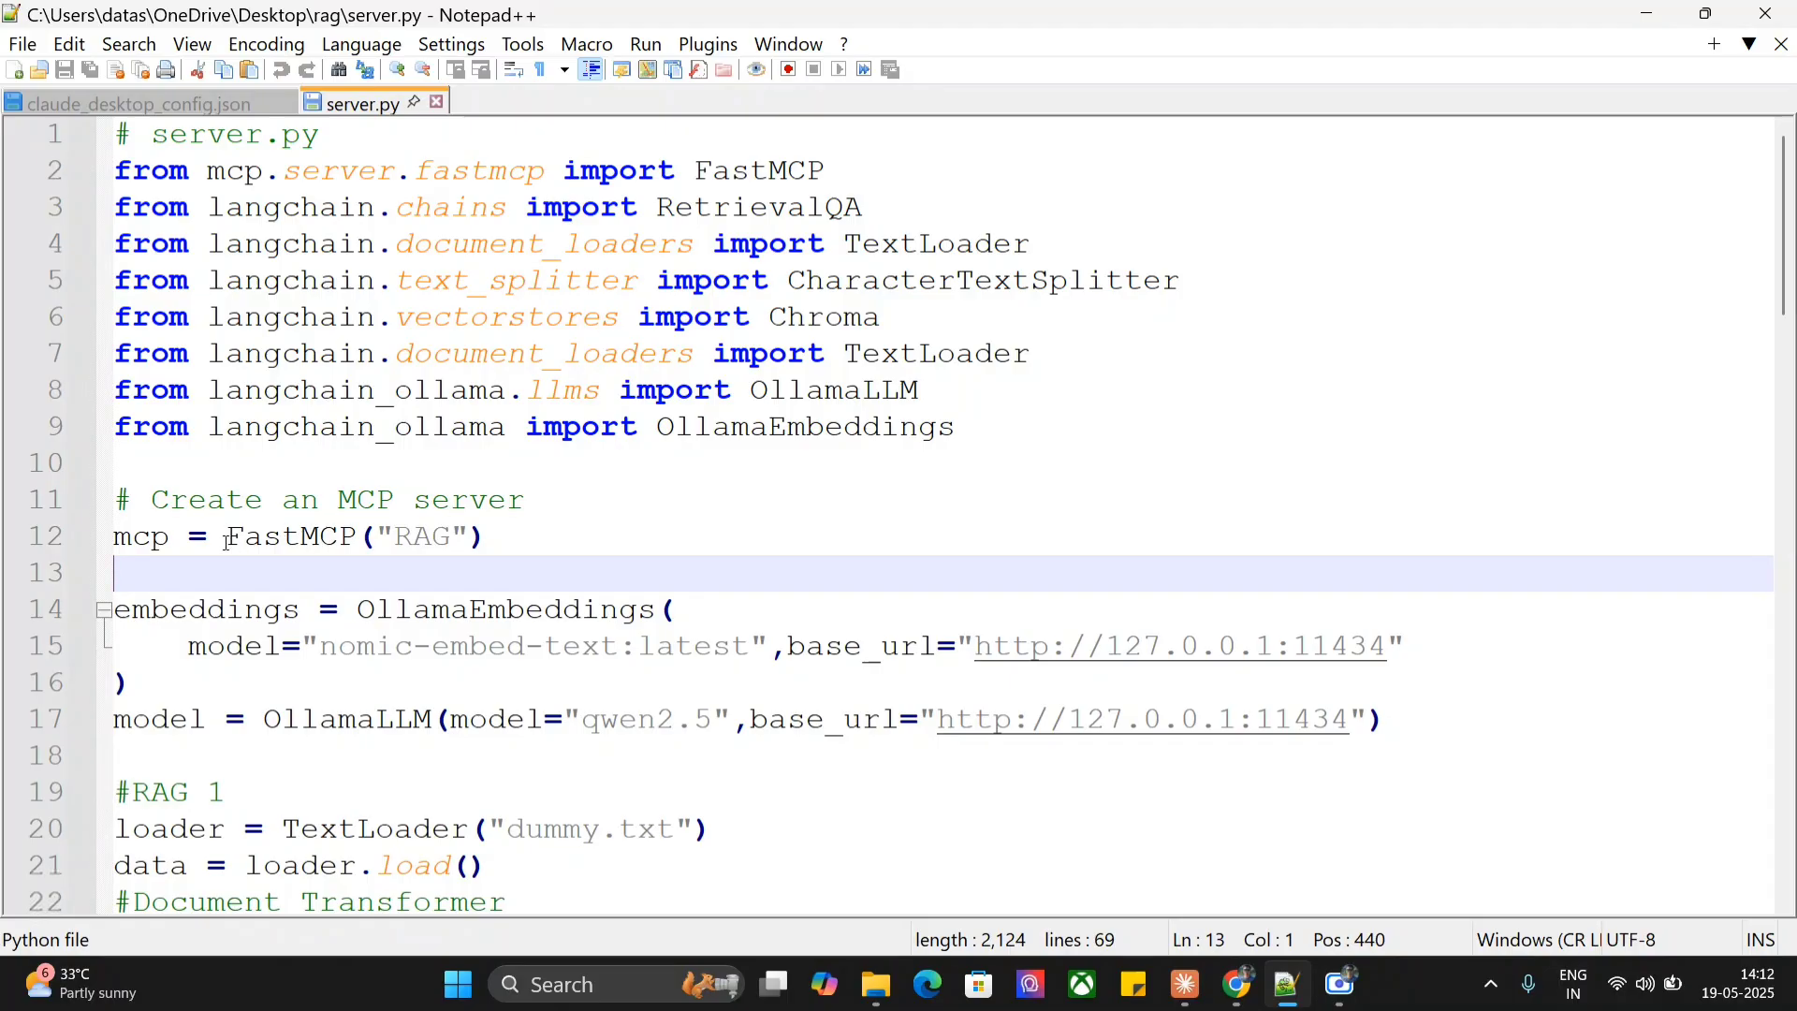
{"action": "scroll", "coordinate": [226, 542], "scroll_direction": "down", "scroll_amount": 2}
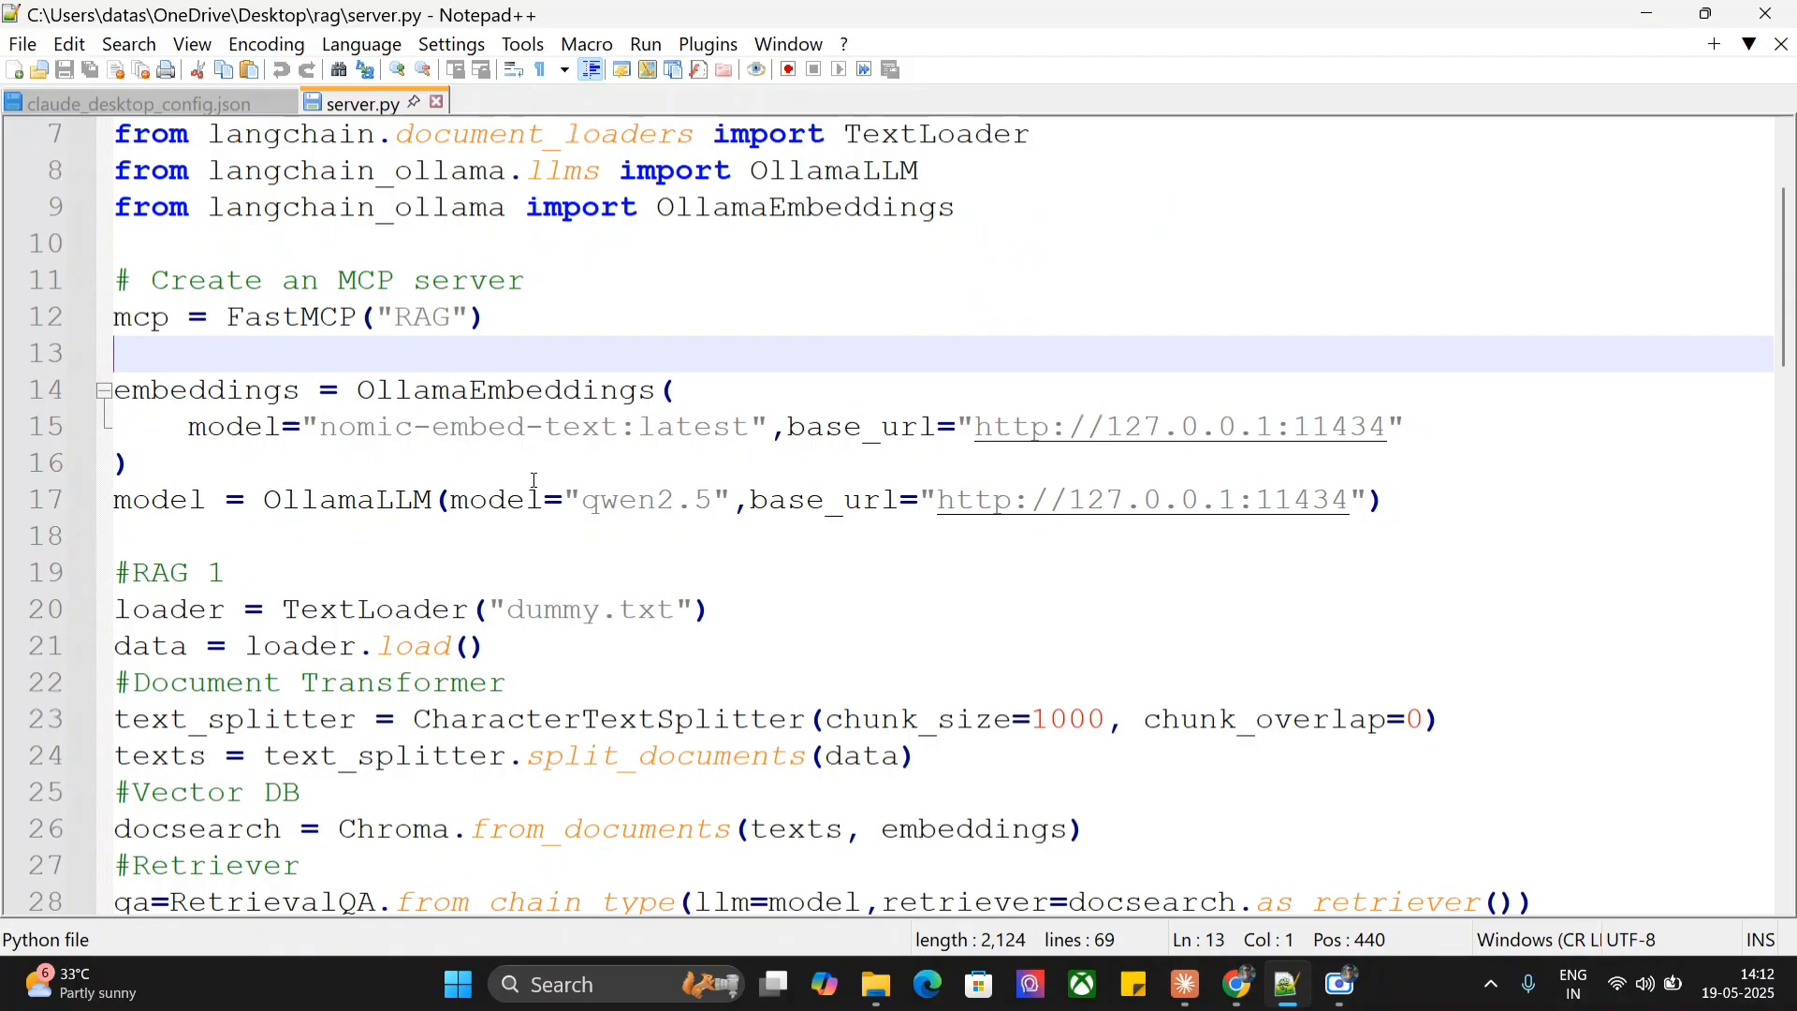
Step: Examine the three RAG blocks in server.py, from text loader to retriever, for dummy.txt, dummy2.txt and dummy3.txt
{"action": "scroll", "coordinate": [467, 475], "scroll_direction": "down", "scroll_amount": 4}
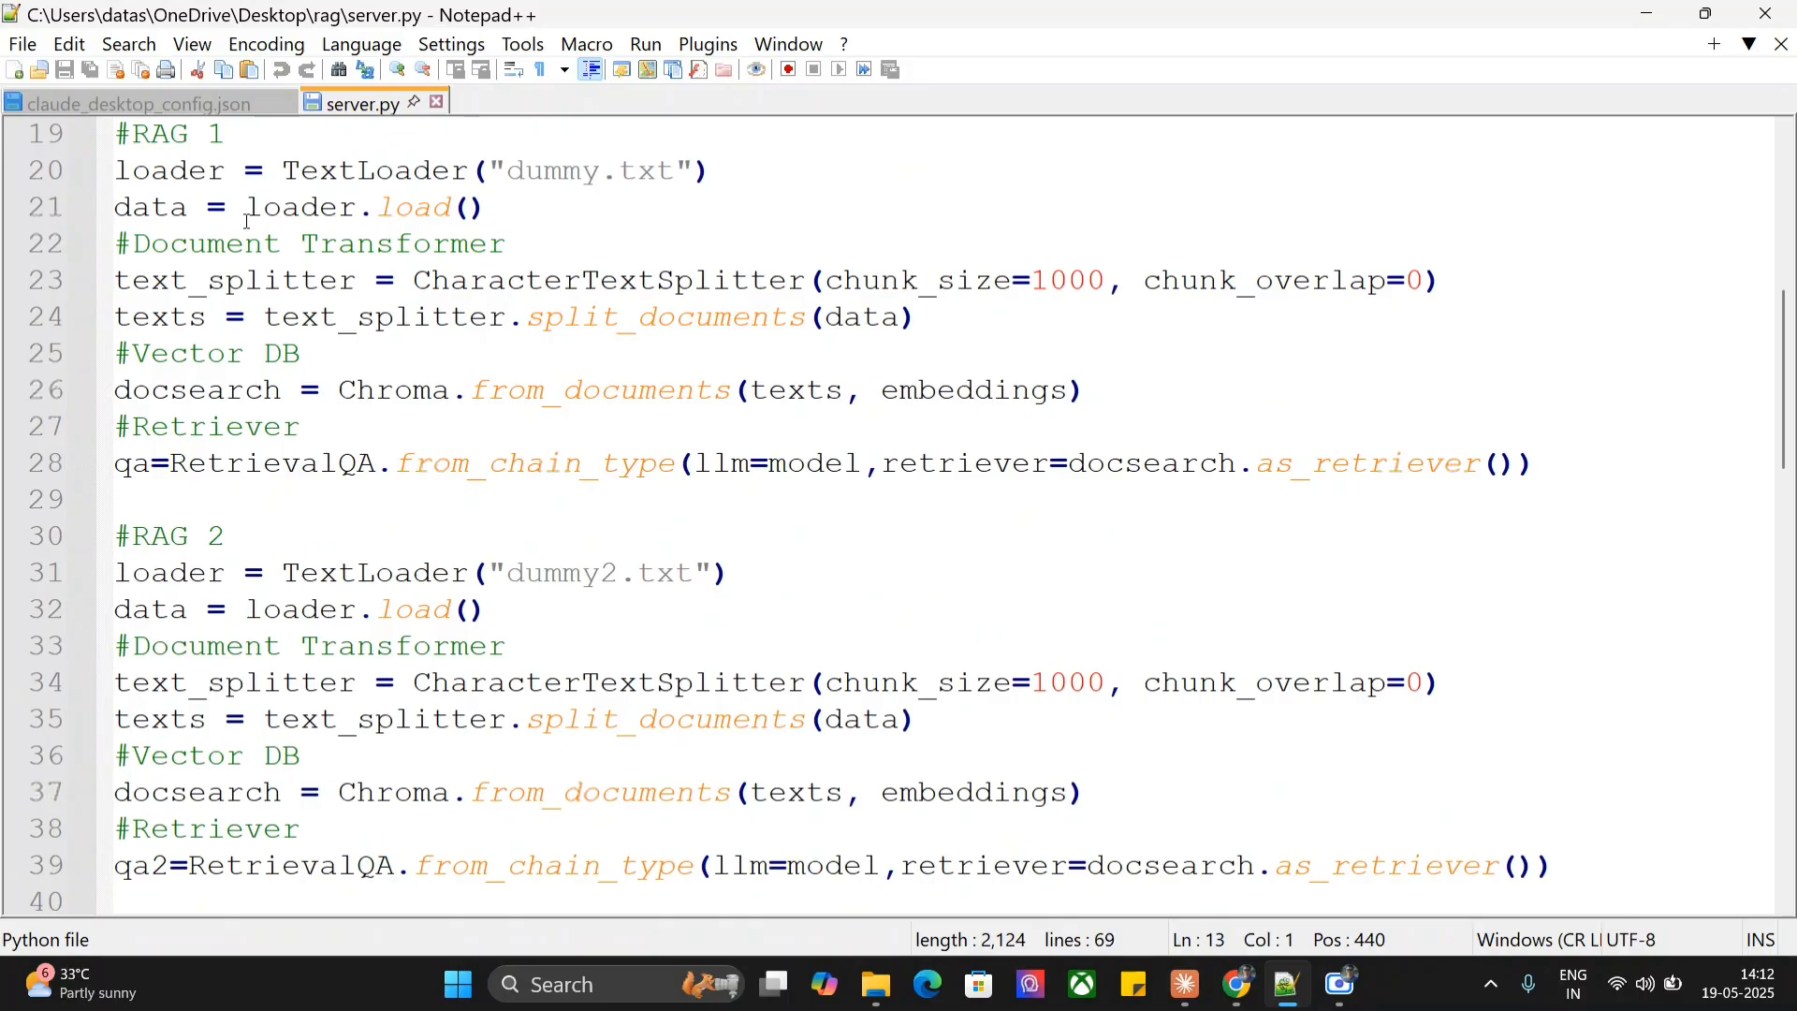
{"action": "left_click_drag", "start_coordinate": [114, 171], "coordinate": [1540, 465]}
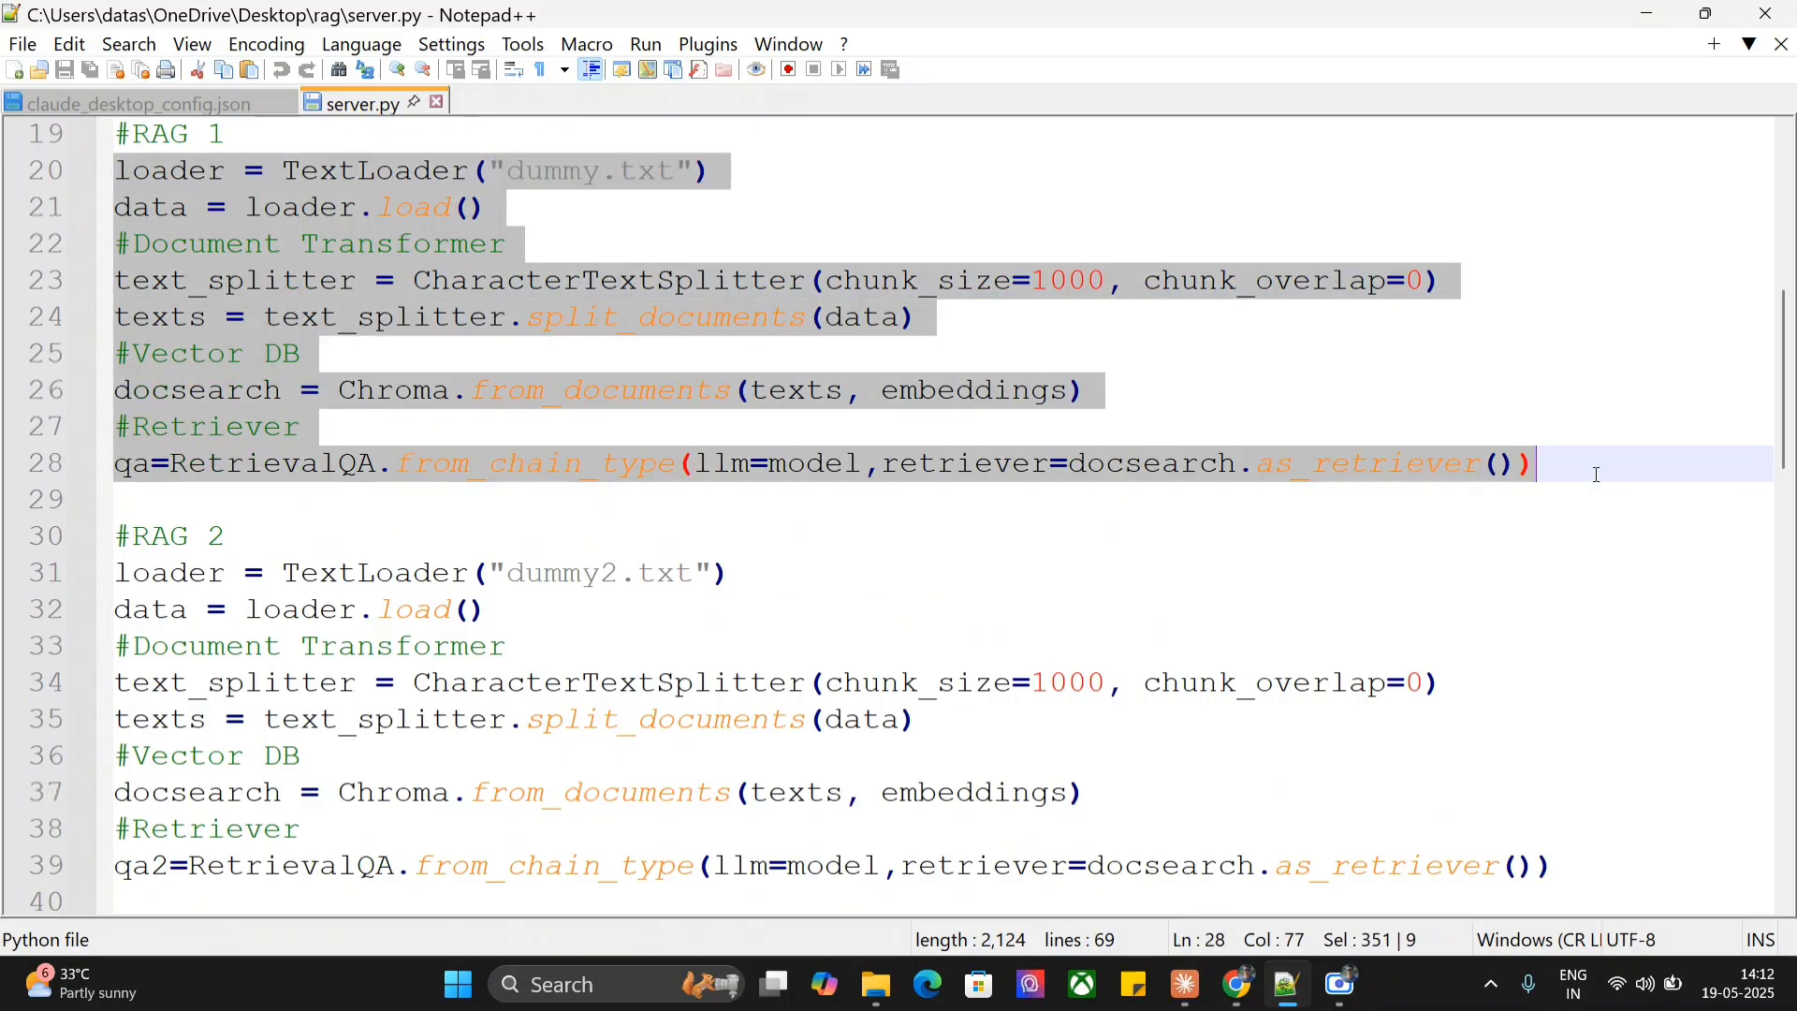
{"action": "left_click", "coordinate": [1267, 362]}
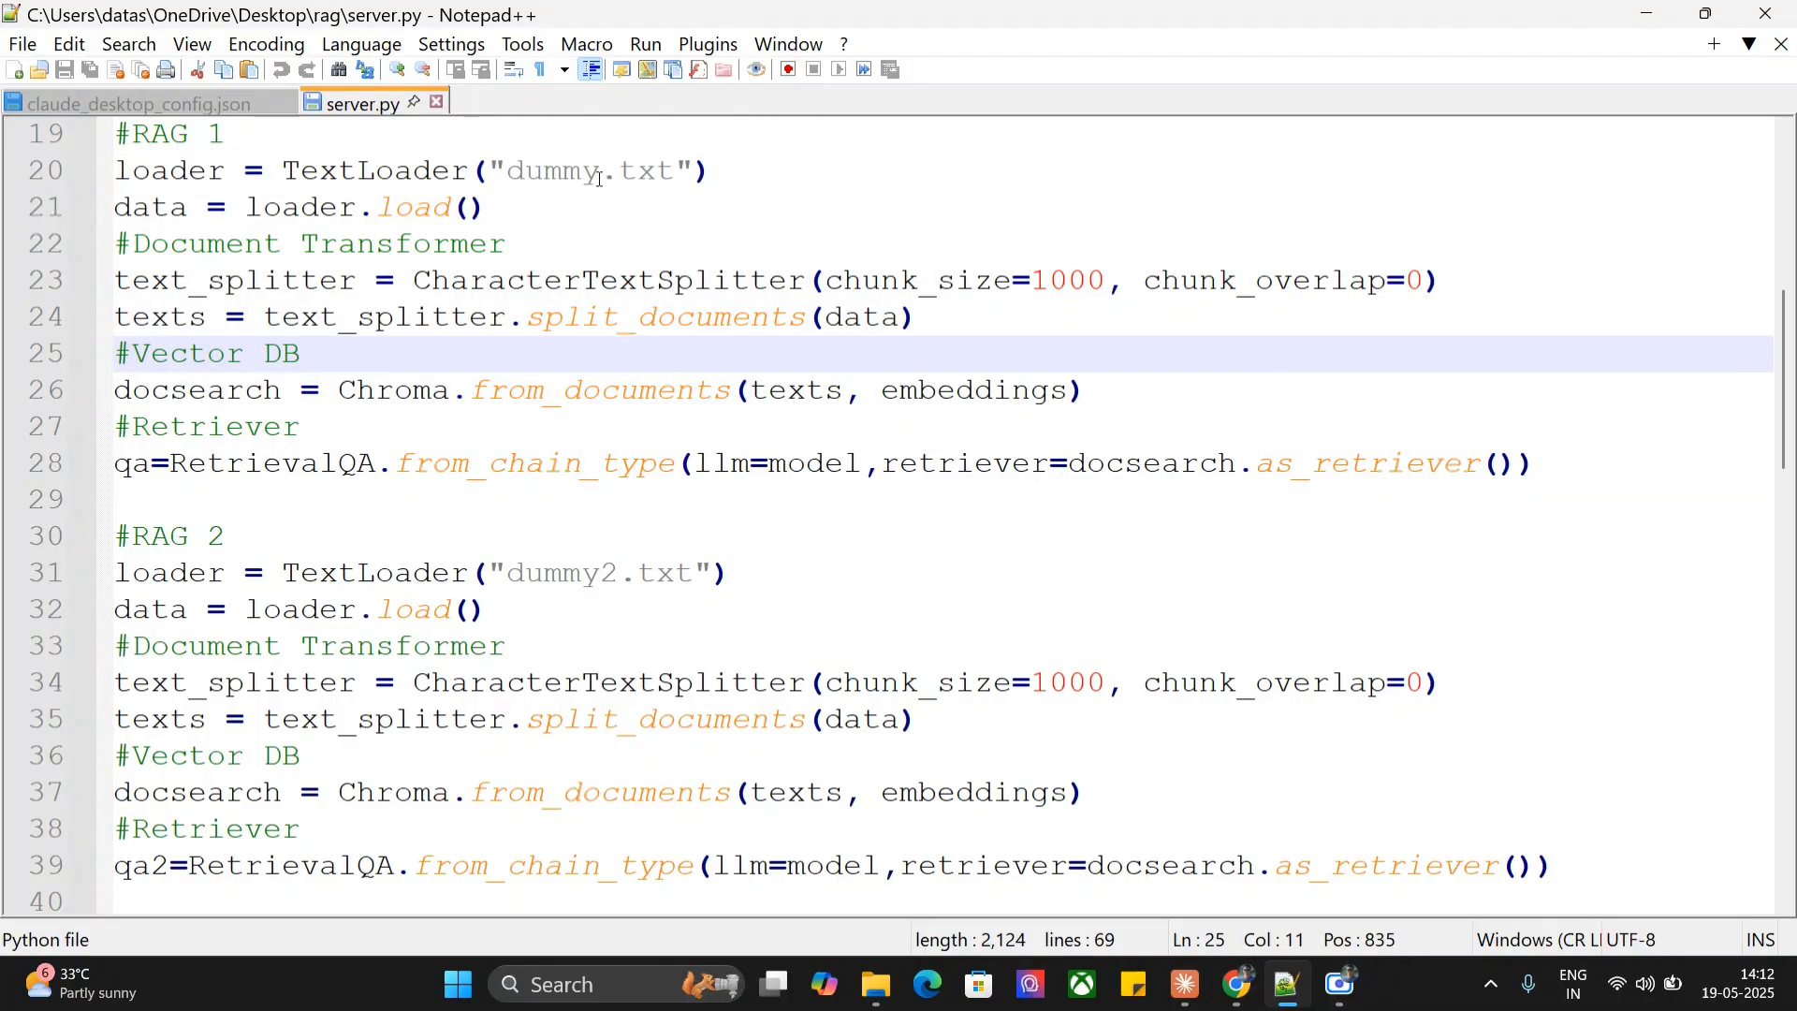
{"action": "scroll", "coordinate": [484, 610], "scroll_direction": "down", "scroll_amount": 3}
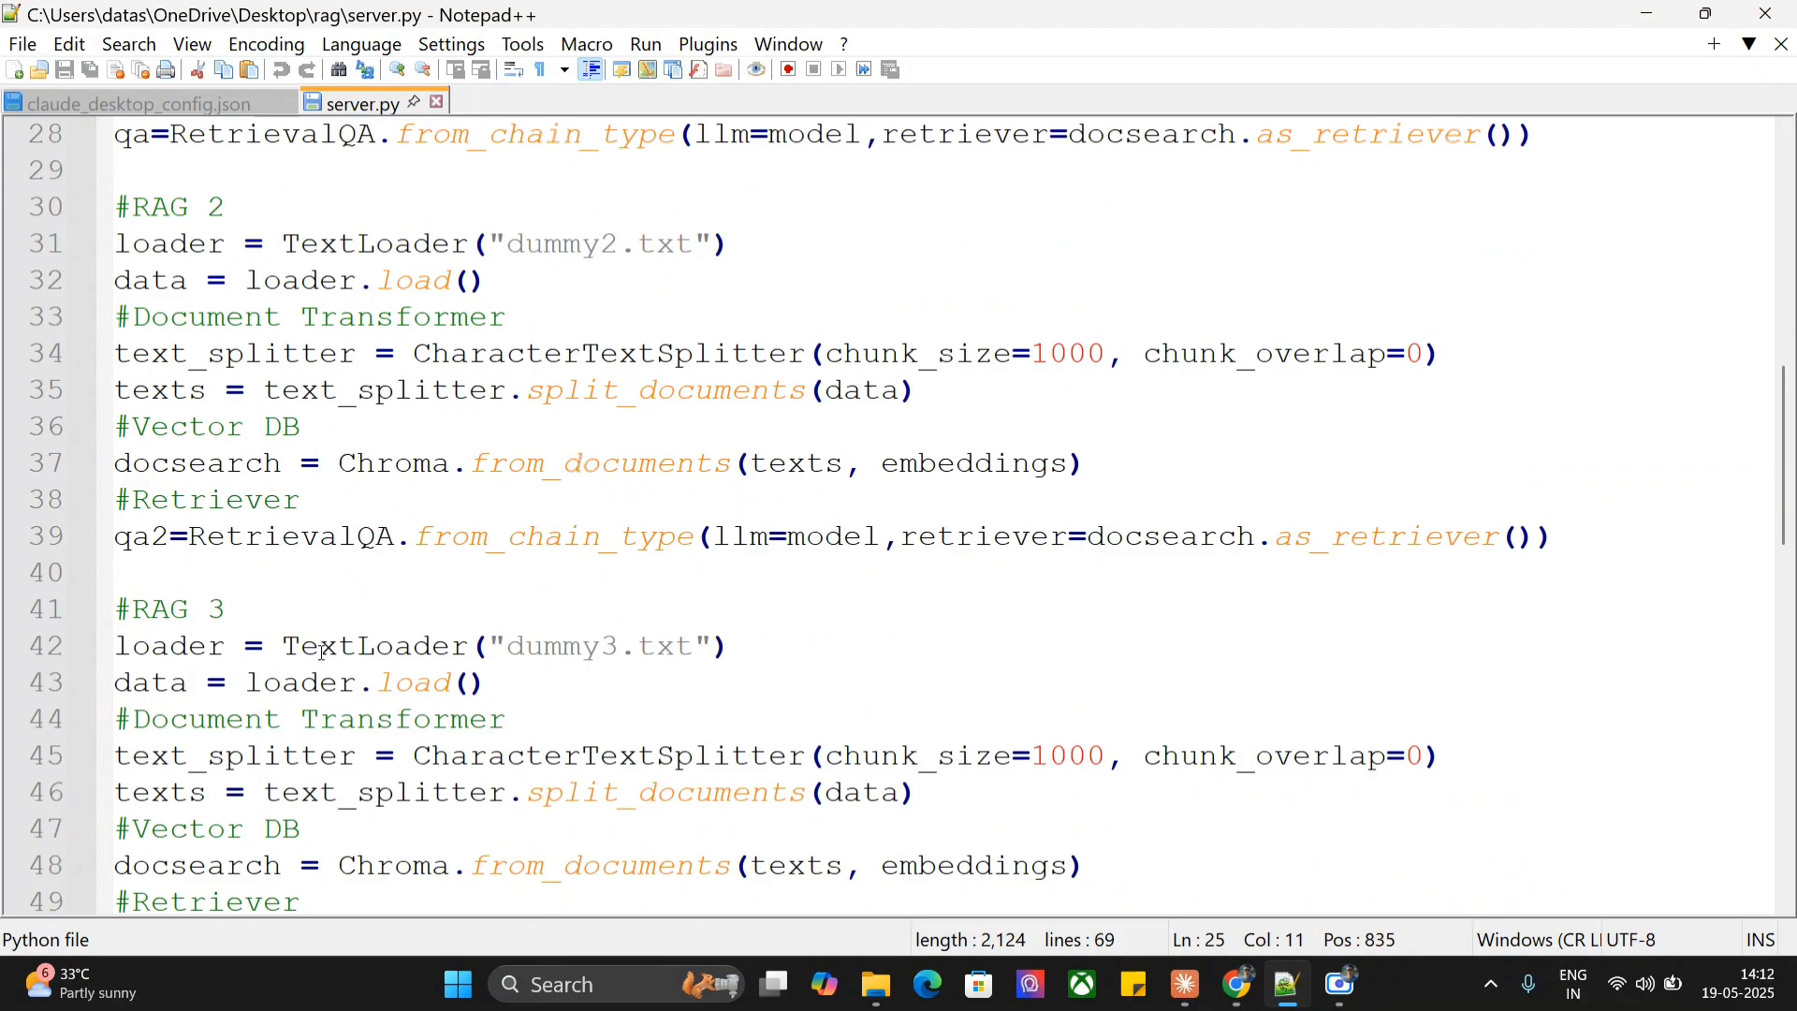
{"action": "scroll", "coordinate": [591, 415], "scroll_direction": "down", "scroll_amount": 3}
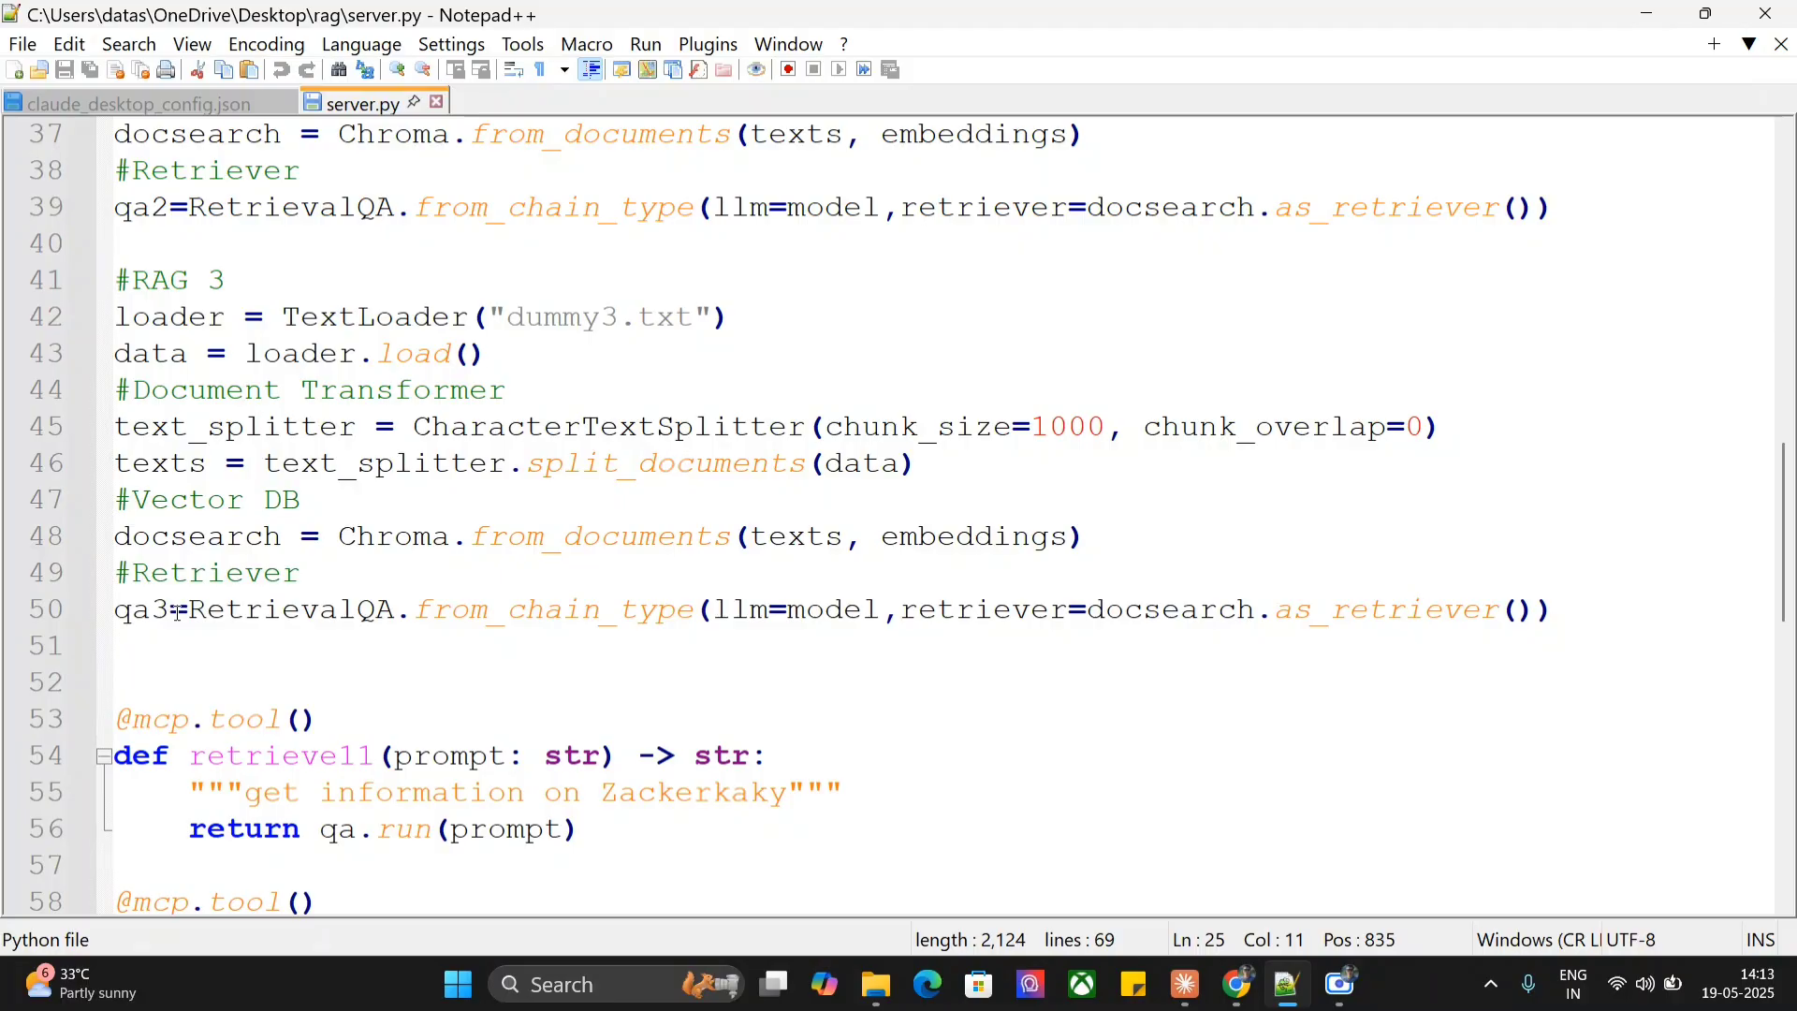
Step: Examine the MCP tool functions retrieve11, retrieve12 and retrieve13 and the mcp.run() call ending server.py
{"action": "scroll", "coordinate": [177, 613], "scroll_direction": "down", "scroll_amount": 3}
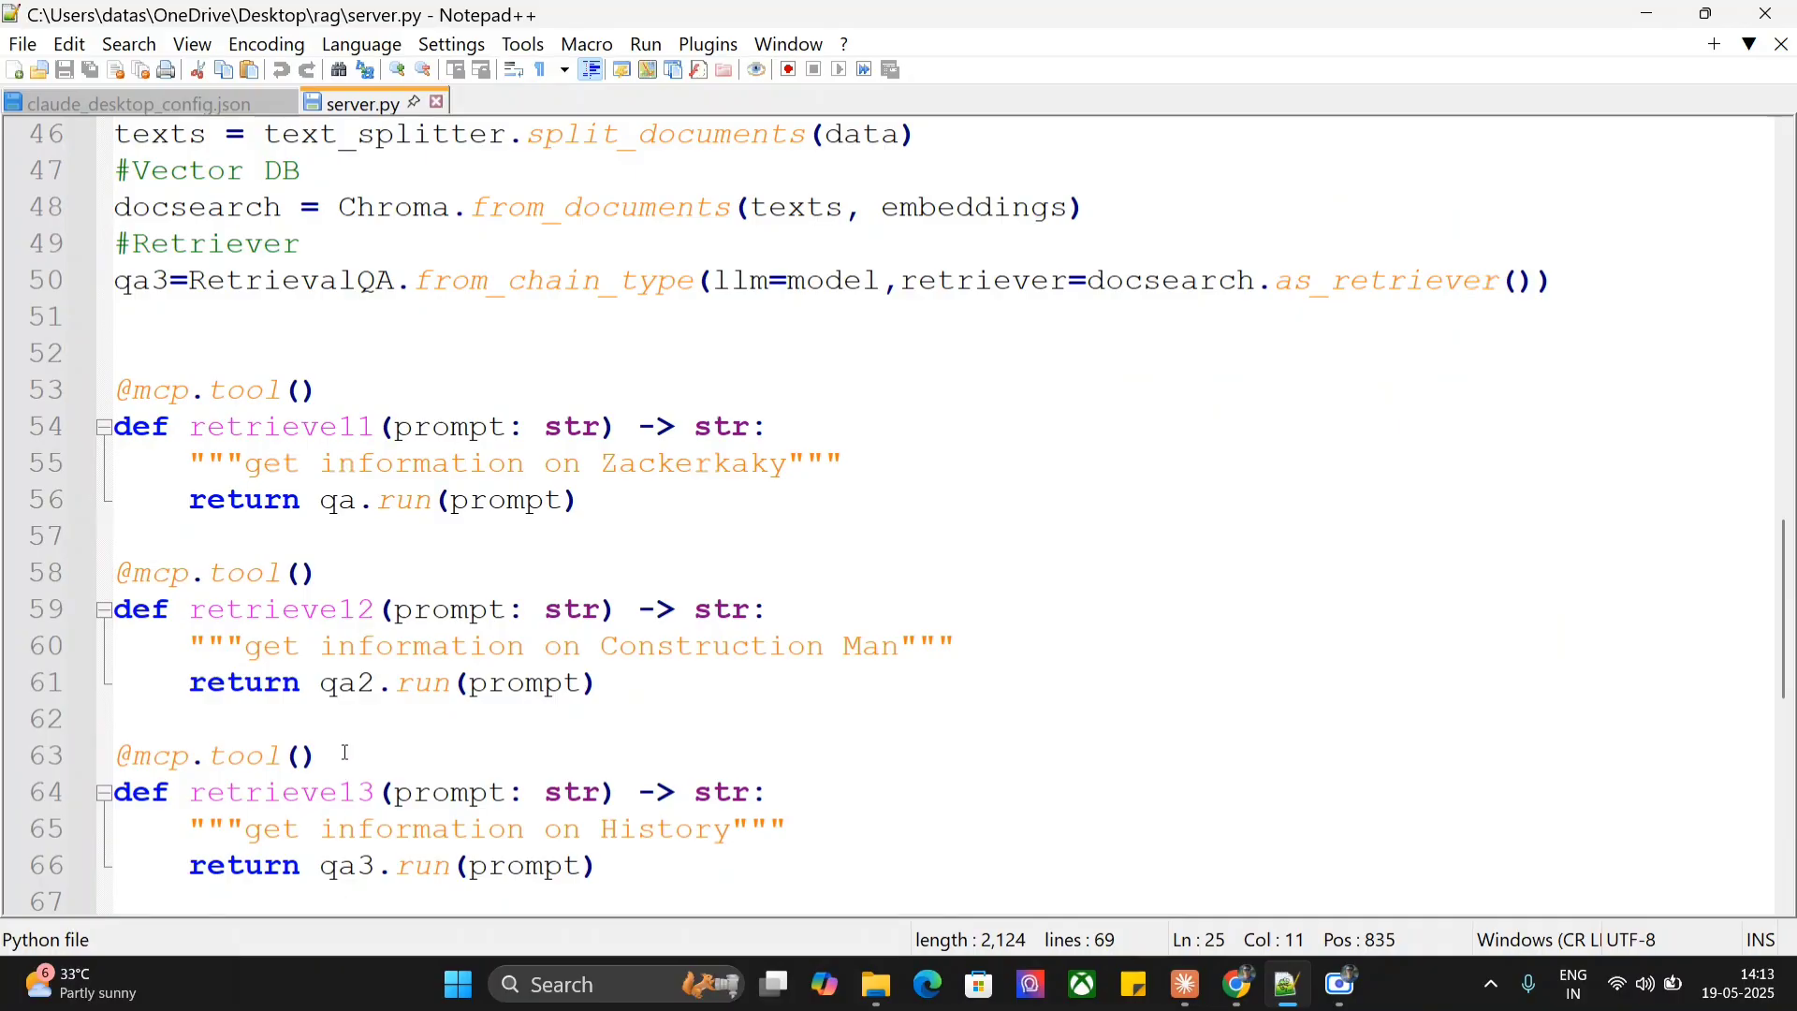
{"action": "left_click_drag", "start_coordinate": [345, 753], "coordinate": [113, 754]}
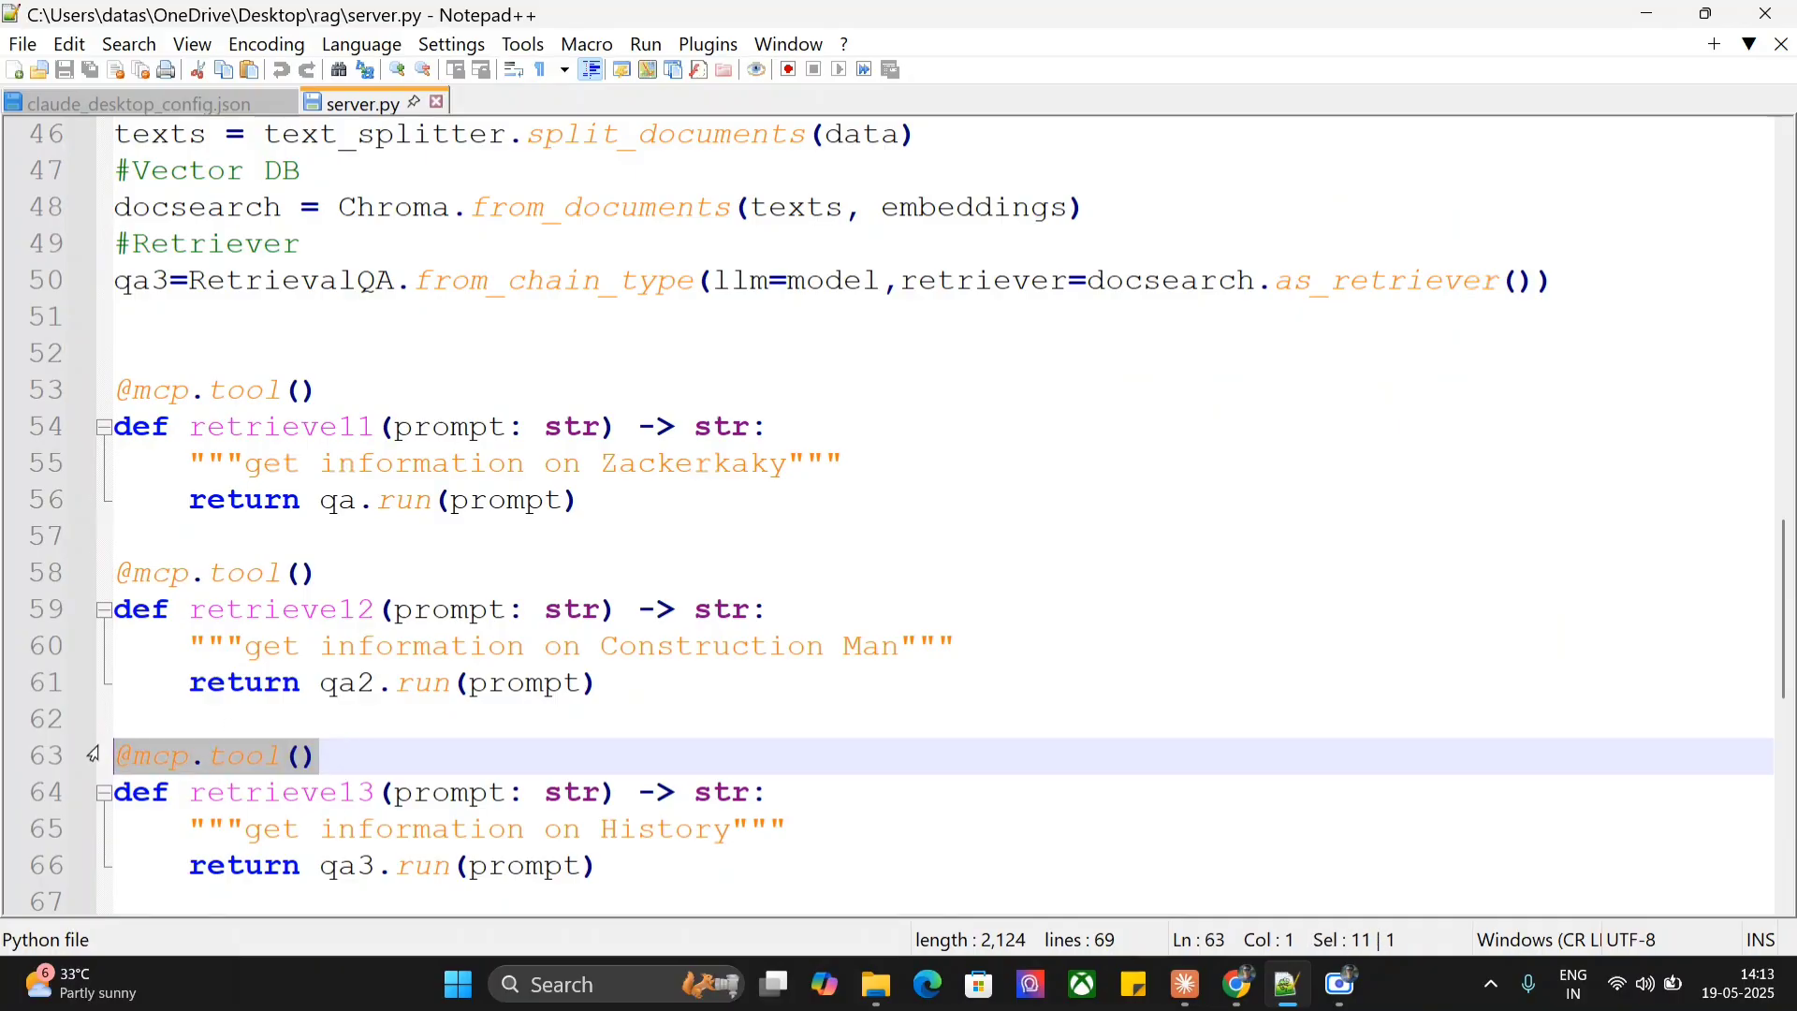
{"action": "left_click", "coordinate": [412, 618]}
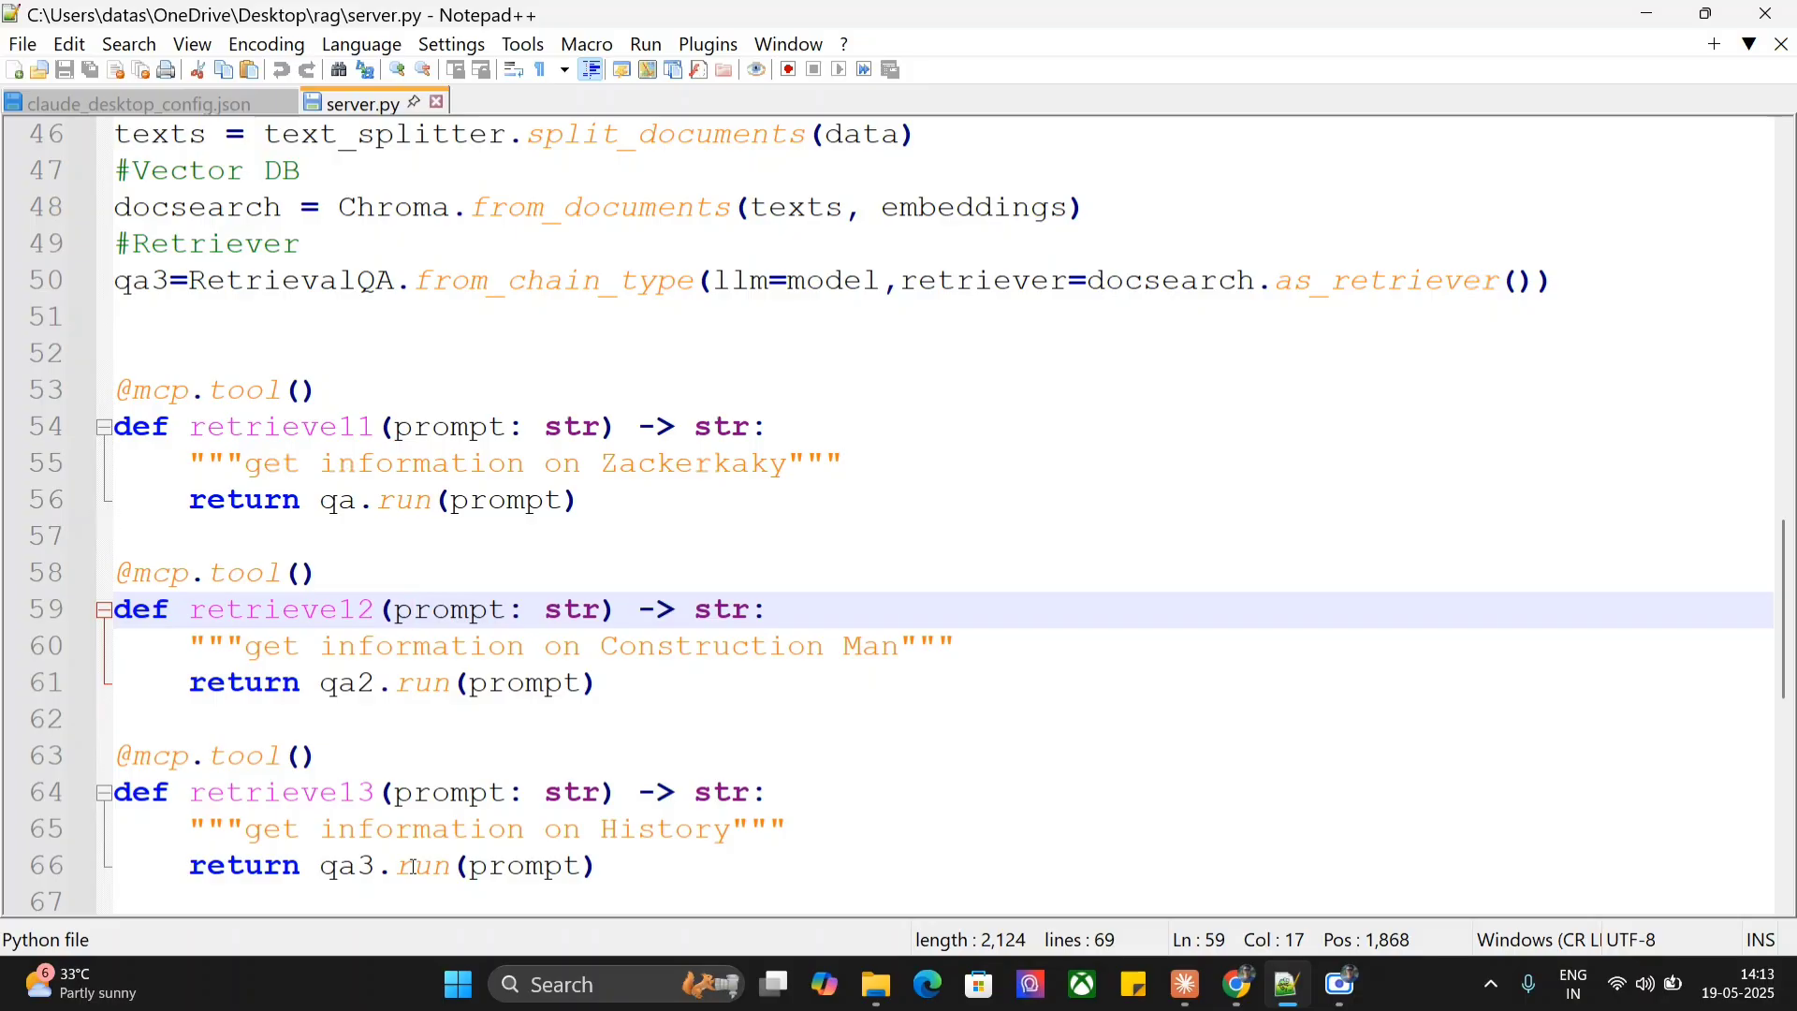
{"action": "left_click", "coordinate": [757, 486]}
{"action": "scroll", "coordinate": [755, 485], "scroll_direction": "up", "scroll_amount": 4}
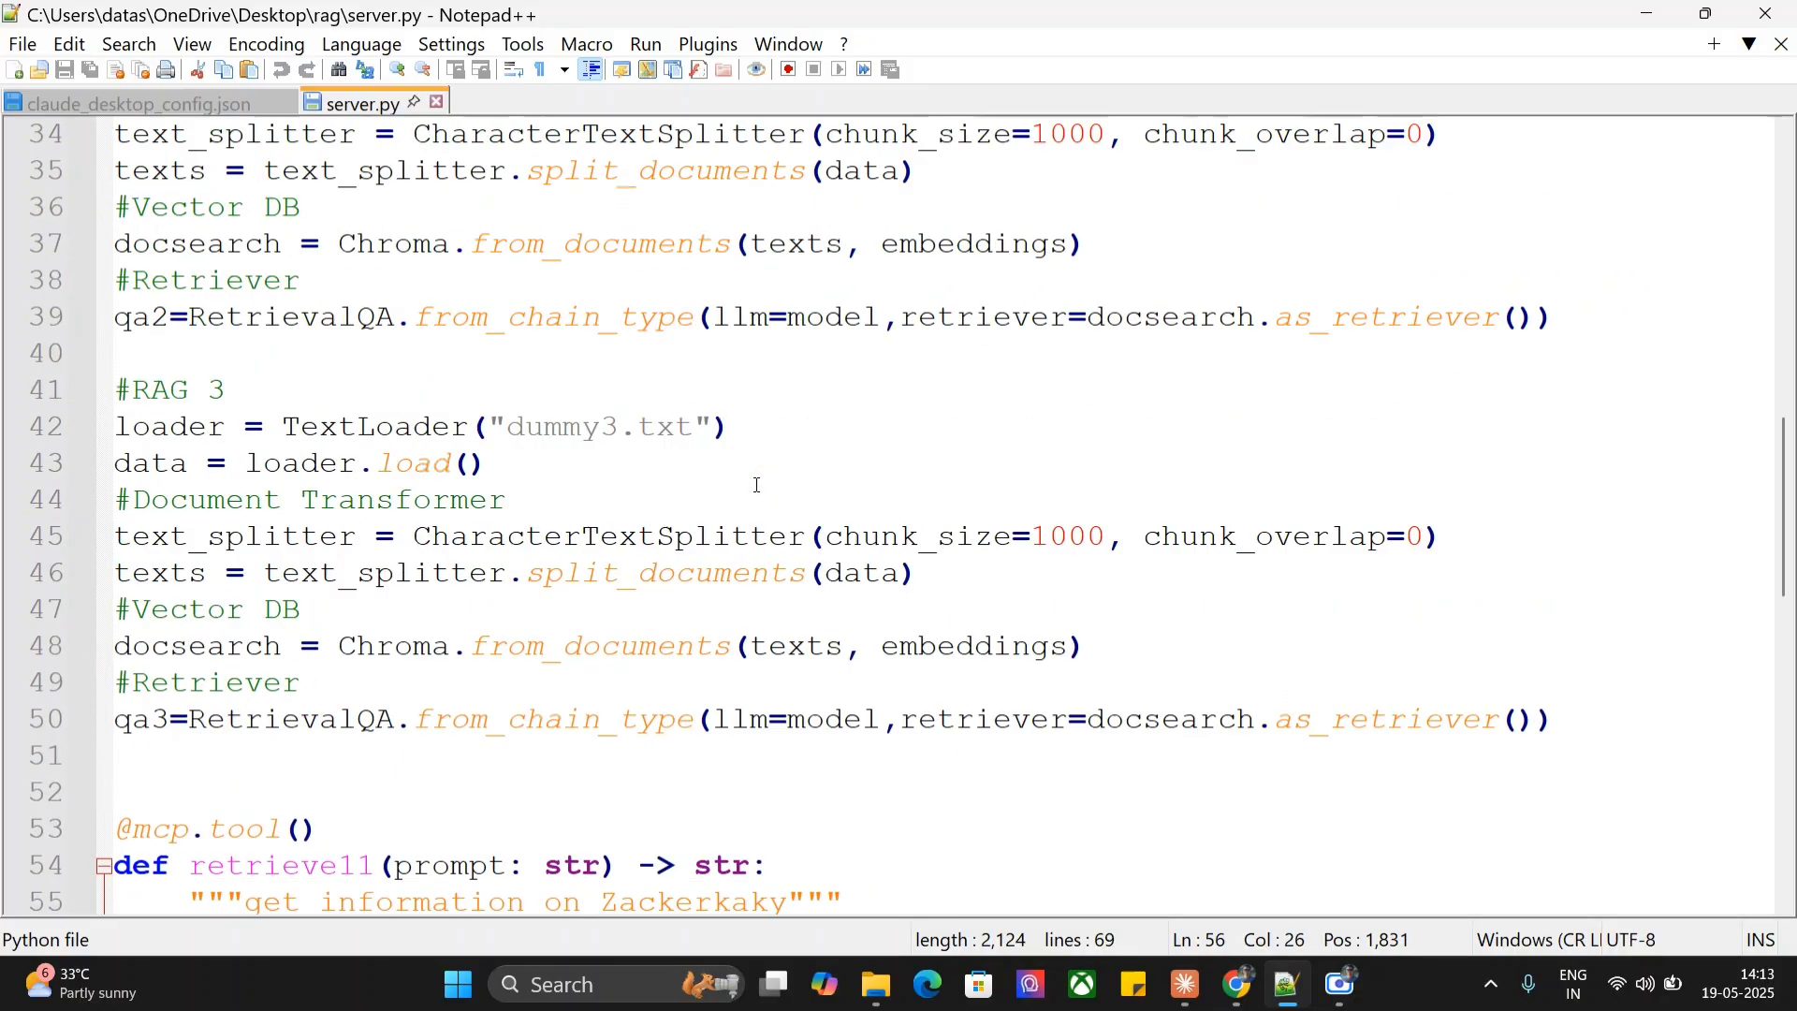
{"action": "scroll", "coordinate": [622, 478], "scroll_direction": "down", "scroll_amount": 12}
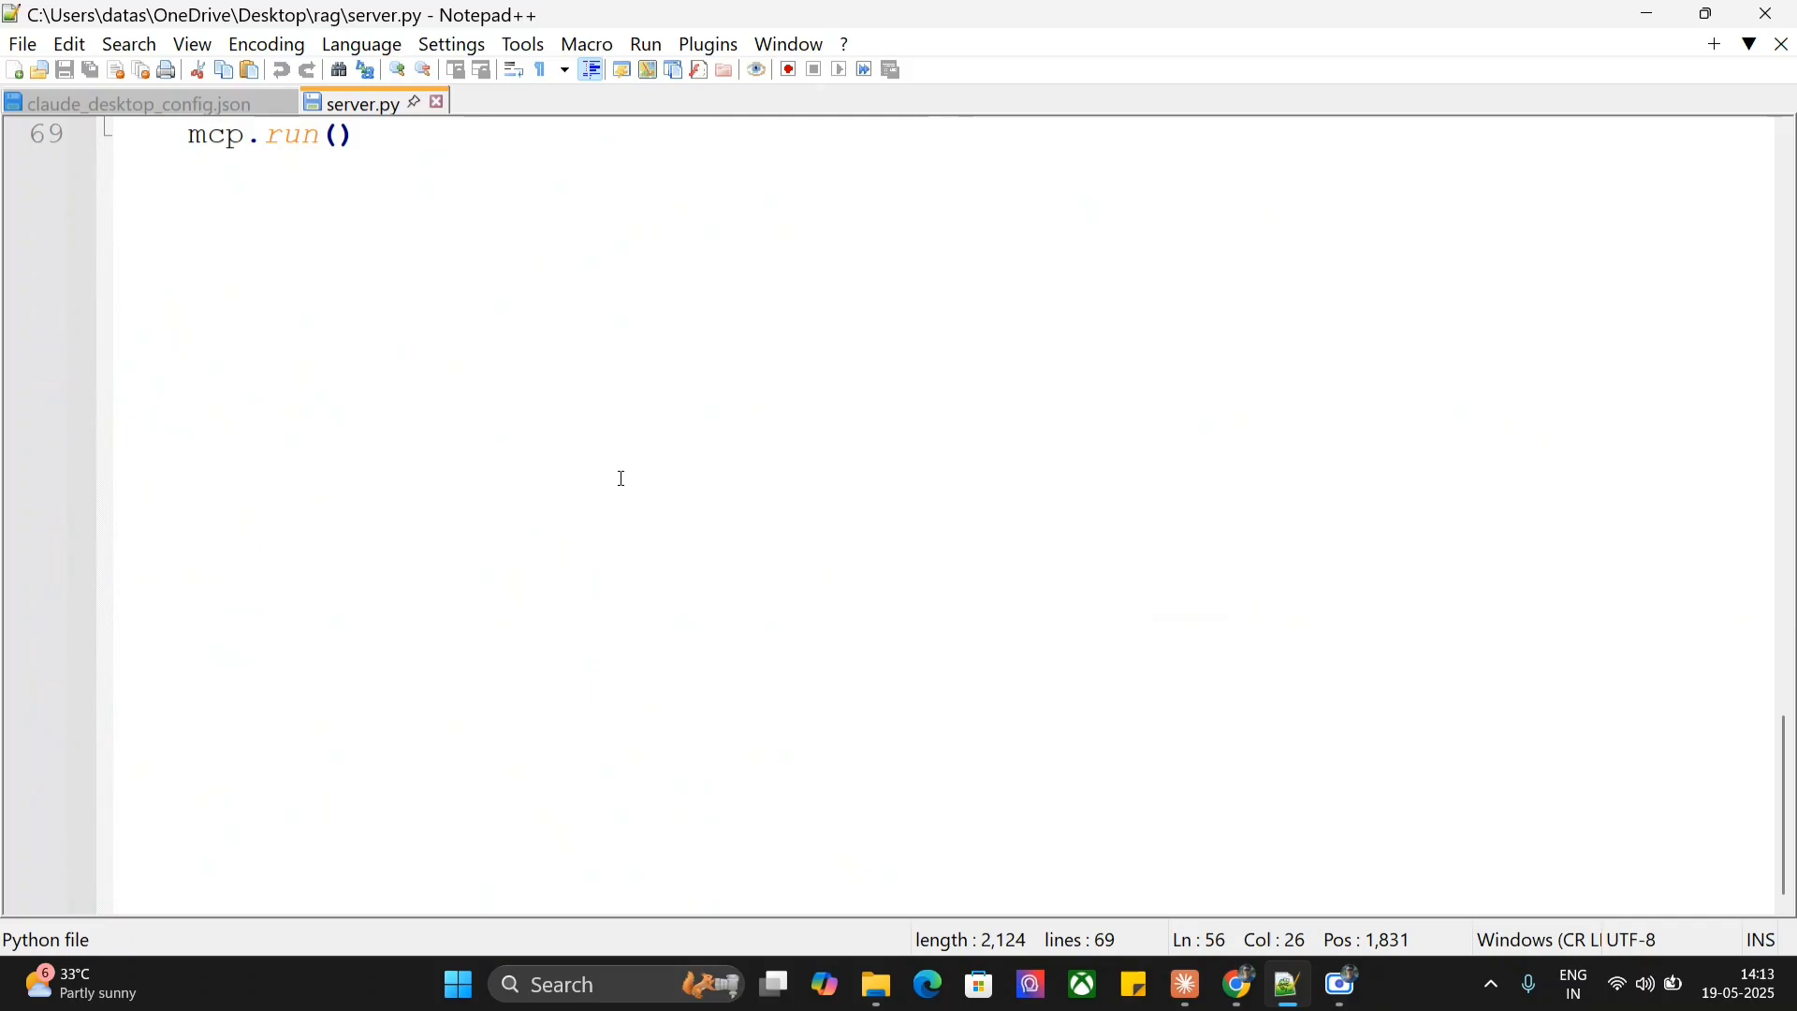
{"action": "scroll", "coordinate": [621, 478], "scroll_direction": "up", "scroll_amount": 12}
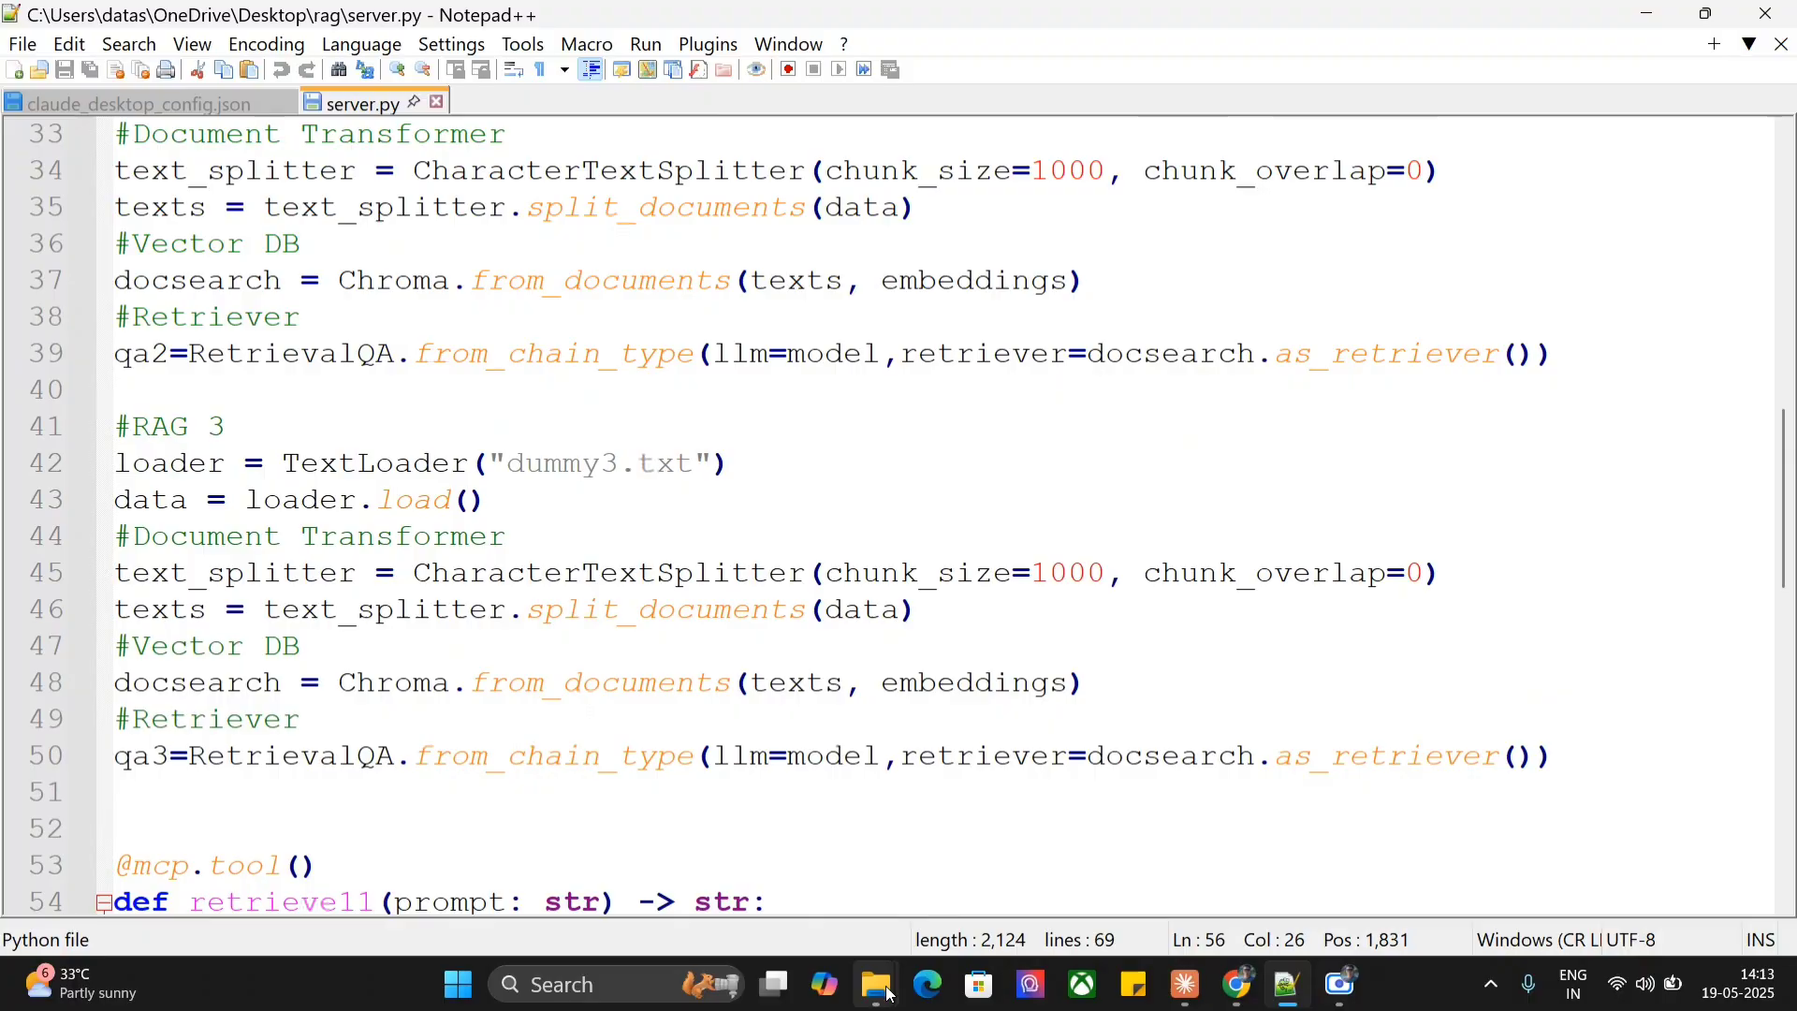
Step: Look over the dummy text files and the server script in the rag project folder in File Explorer, and return to the code
{"action": "mouse_move", "coordinate": [876, 982]}
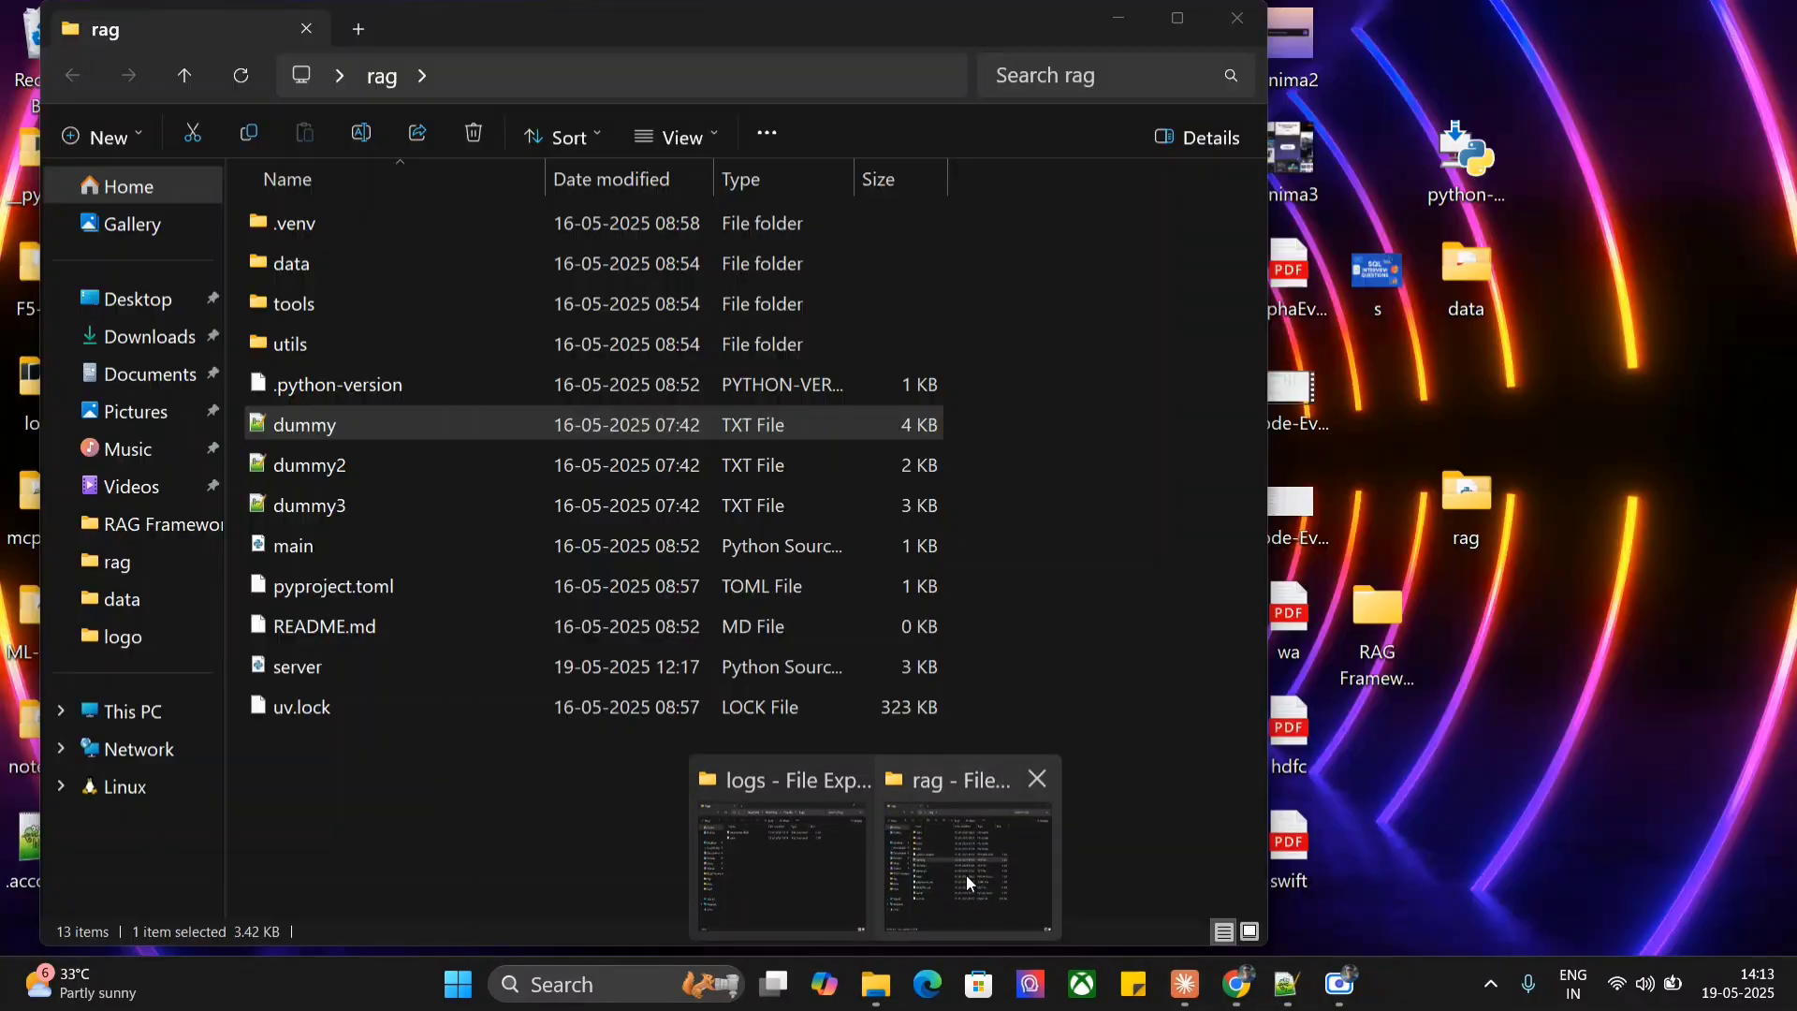
{"action": "left_click", "coordinate": [965, 874]}
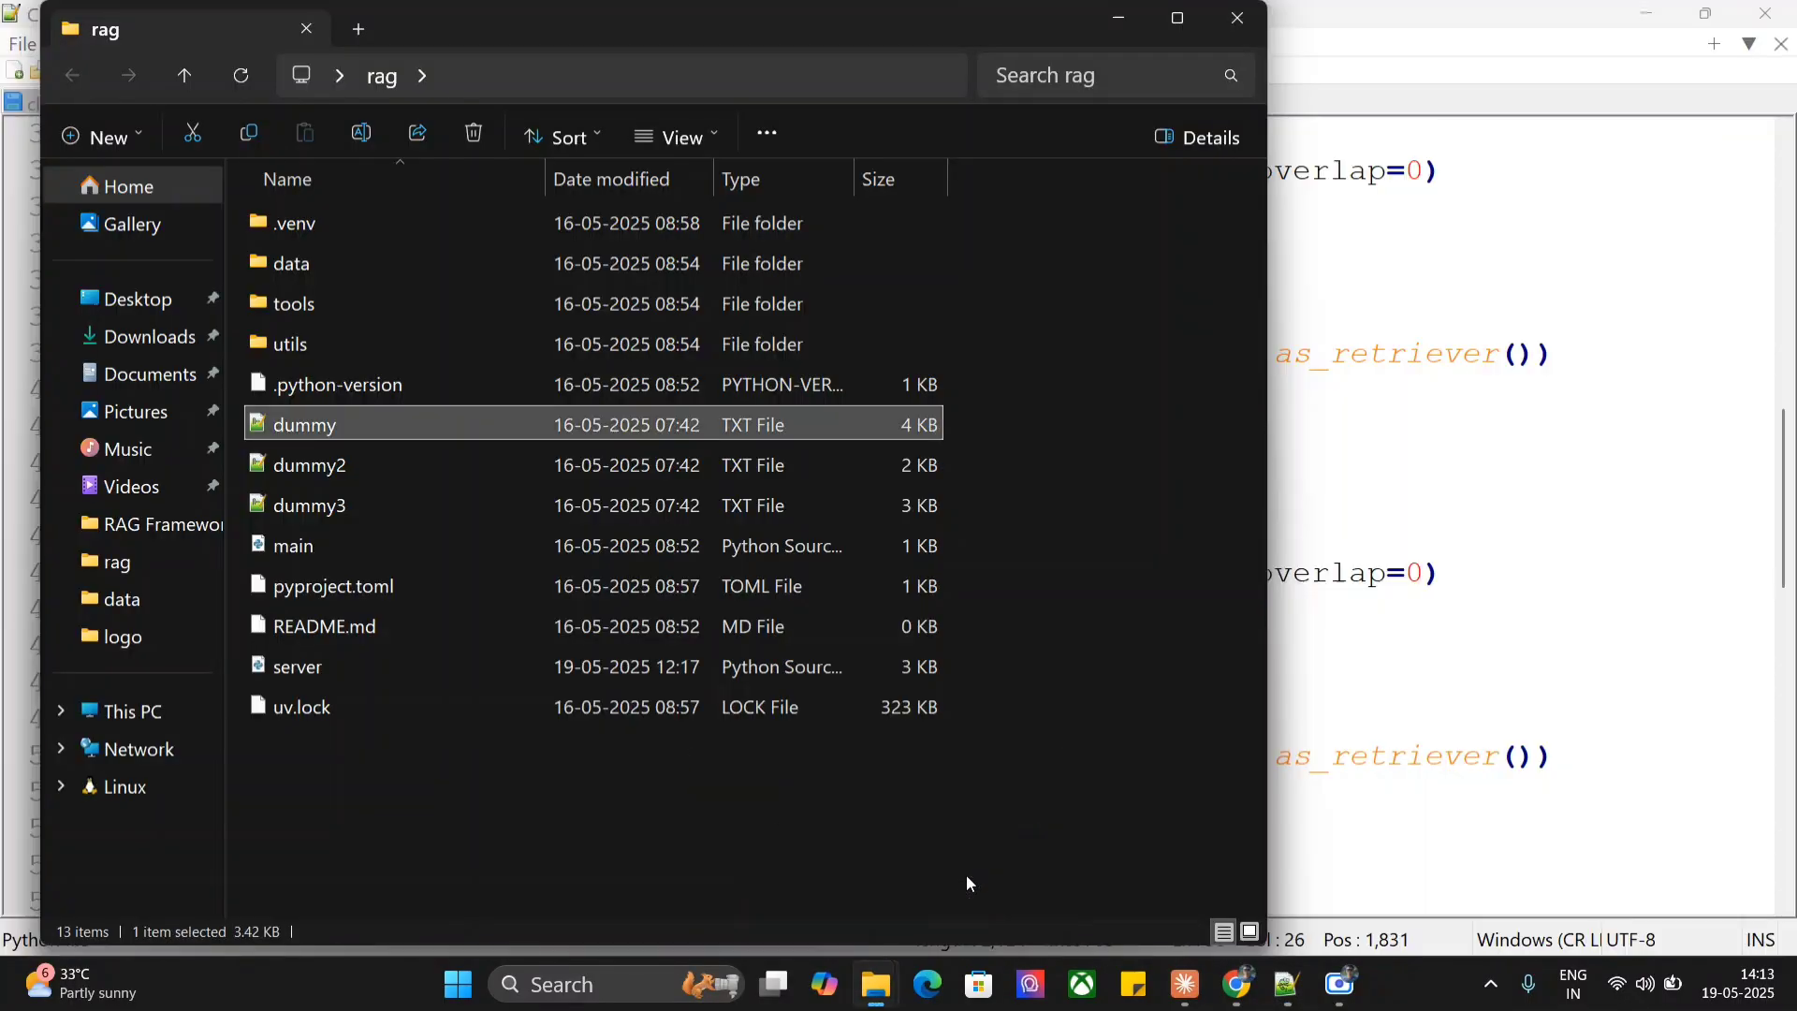
{"action": "left_click", "coordinate": [754, 830]}
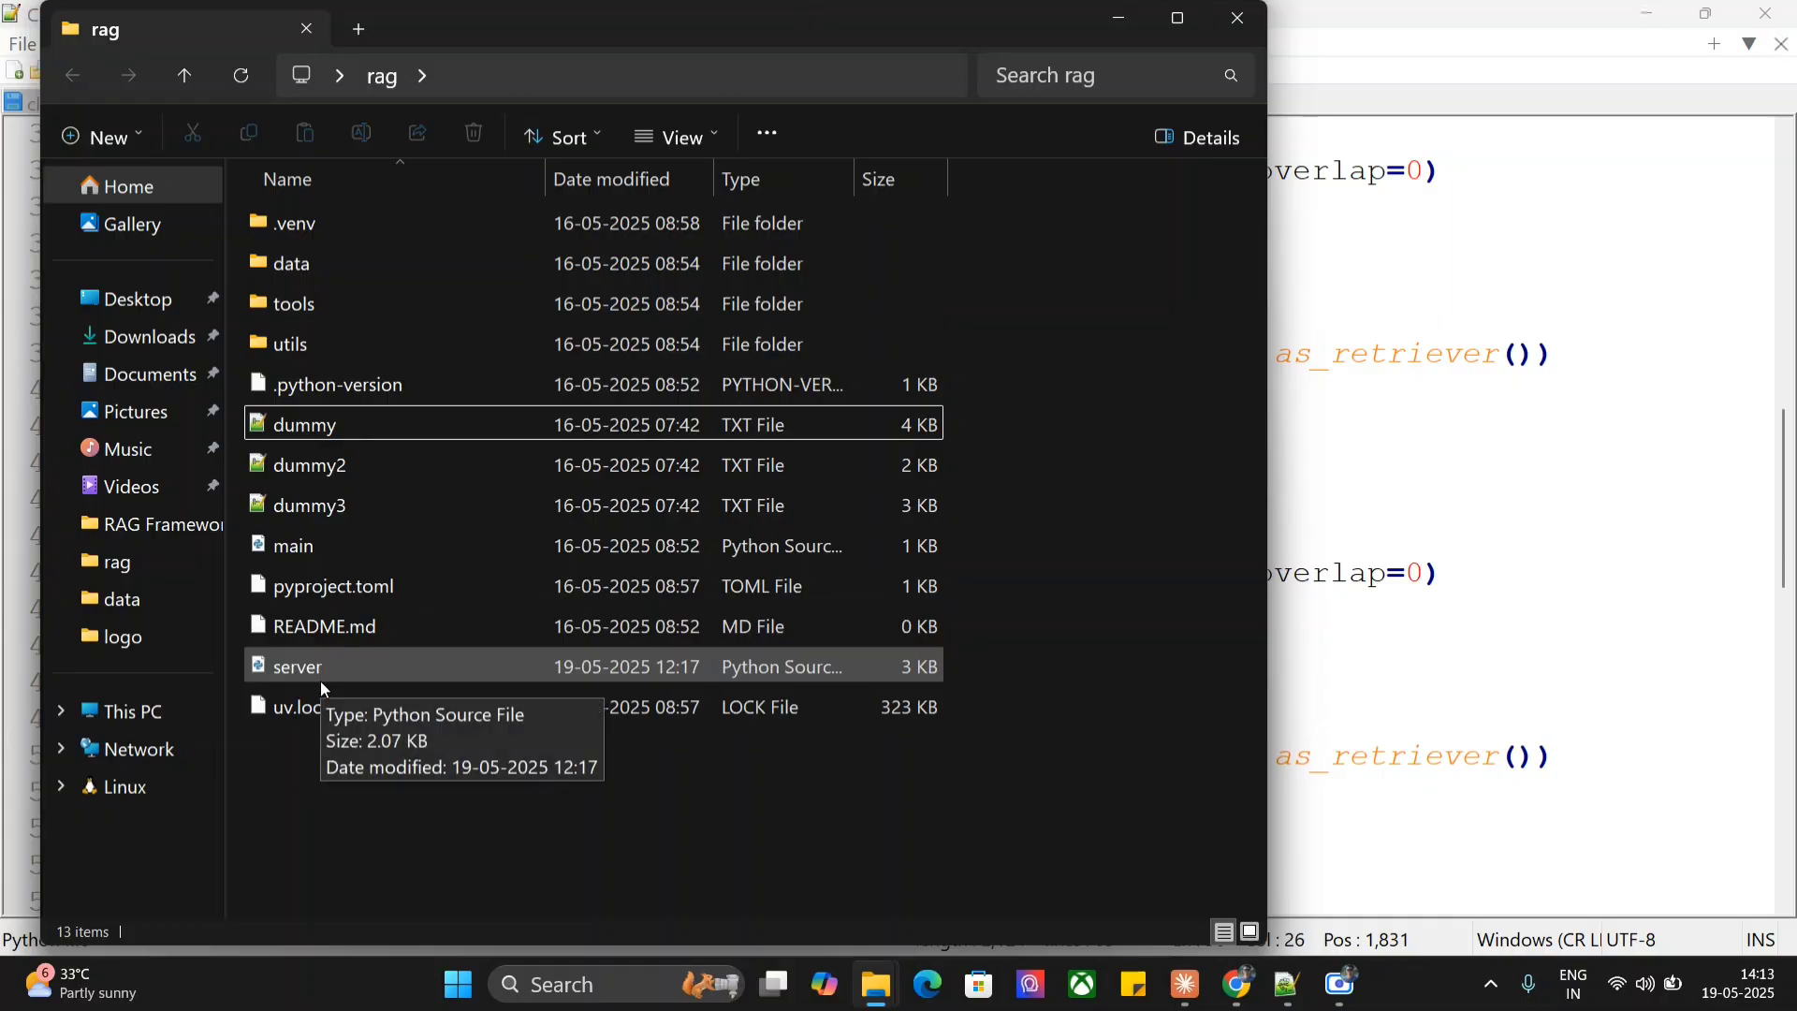
{"action": "left_click", "coordinate": [1116, 13]}
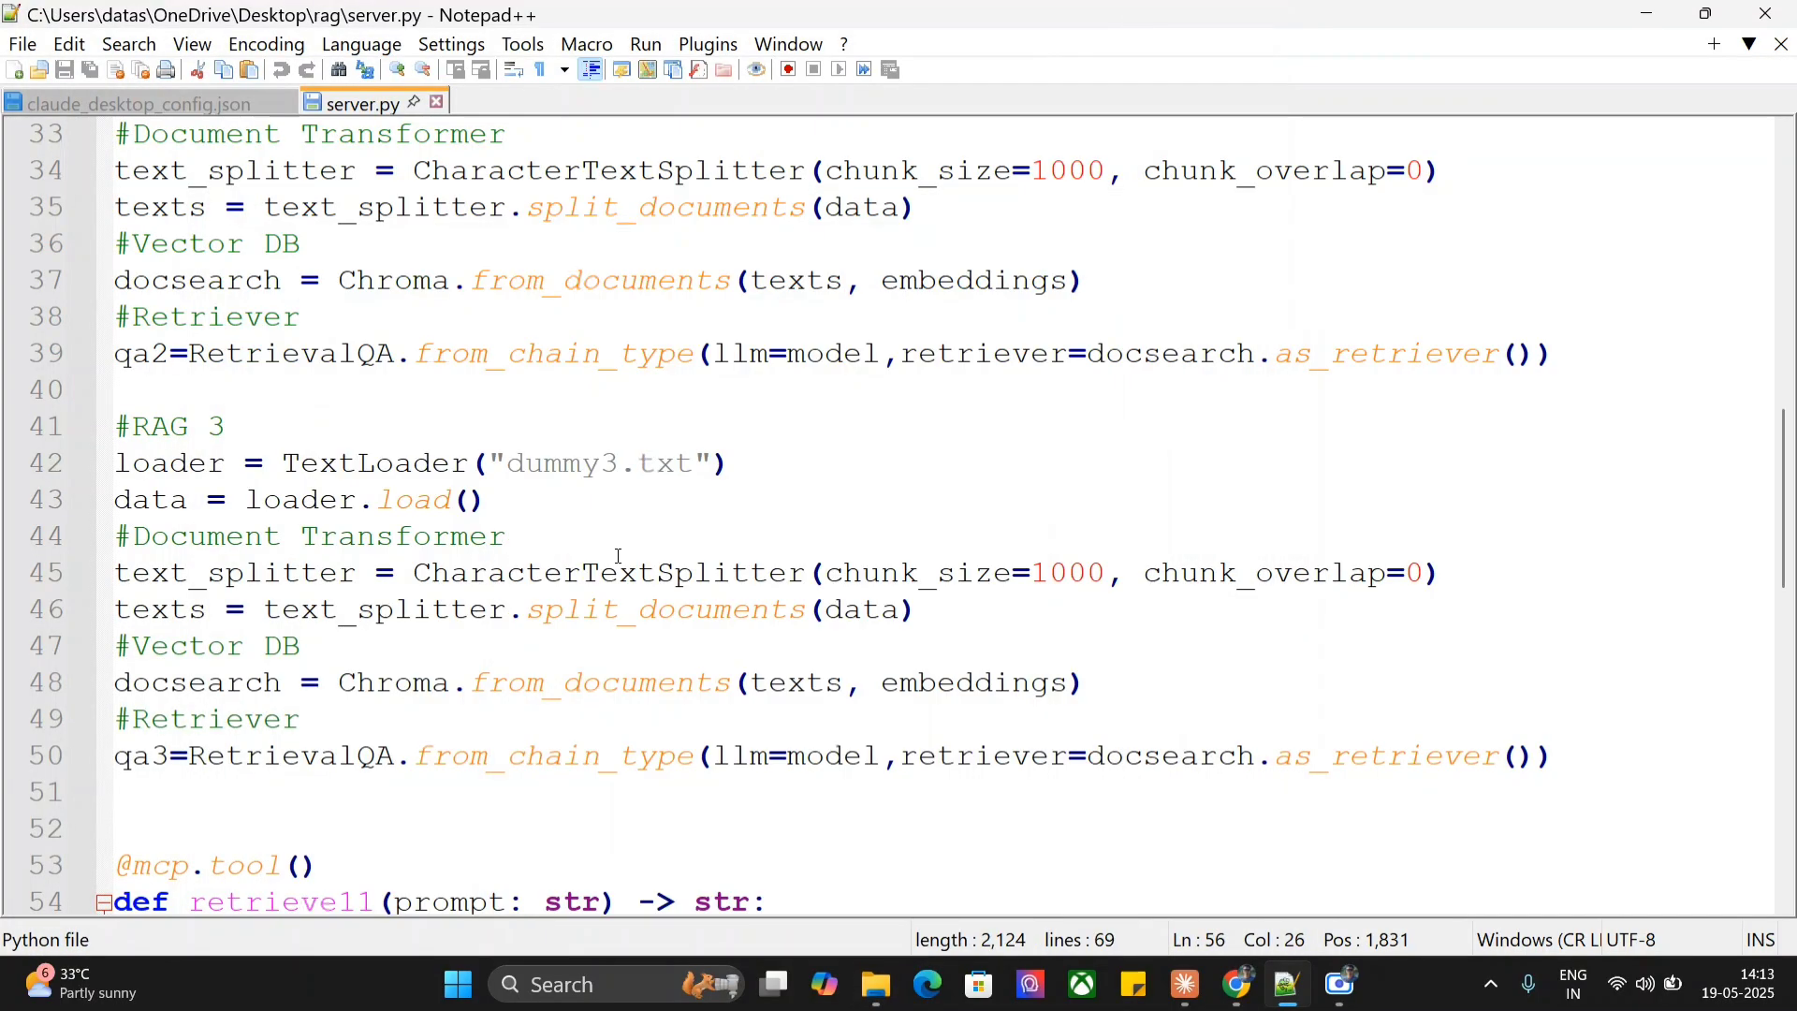
Step: Review the tool functions again alongside the rag folder's files, and return to the beginning of server.py
{"action": "scroll", "coordinate": [620, 557], "scroll_direction": "down", "scroll_amount": 12}
{"action": "scroll", "coordinate": [619, 557], "scroll_direction": "up", "scroll_amount": 9}
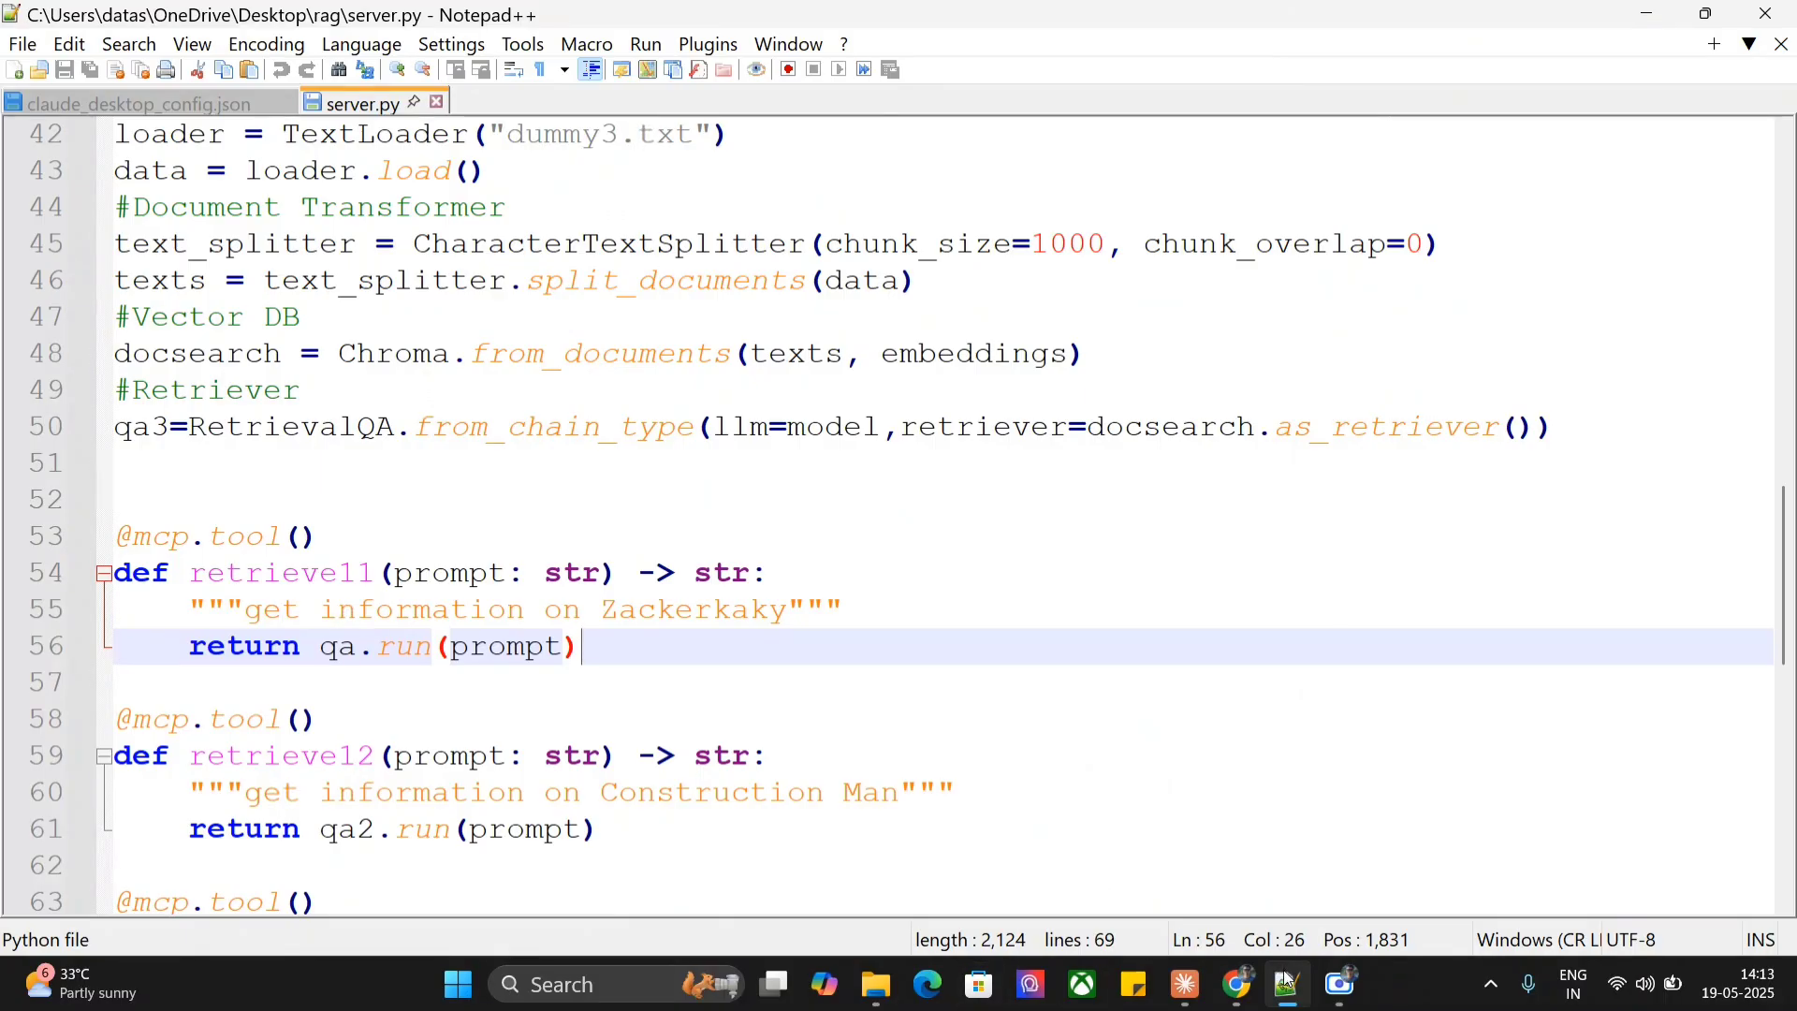
{"action": "left_click", "coordinate": [876, 984]}
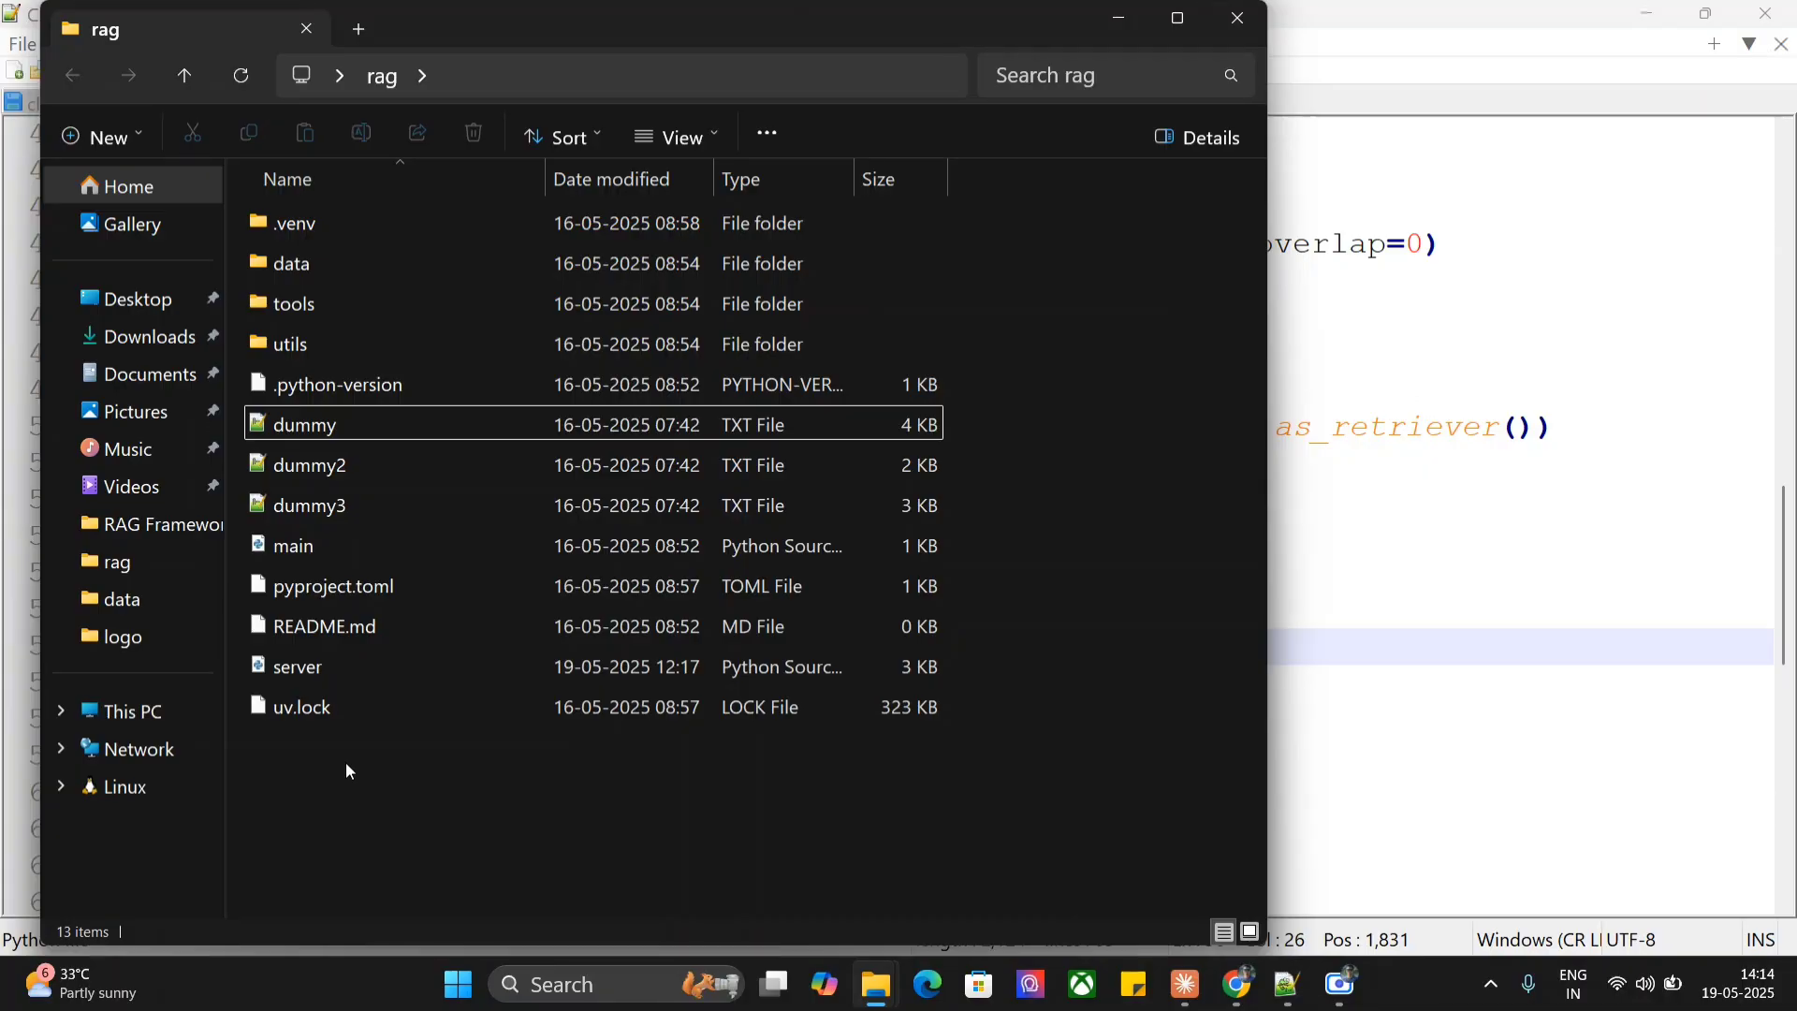
{"action": "left_click", "coordinate": [1121, 16]}
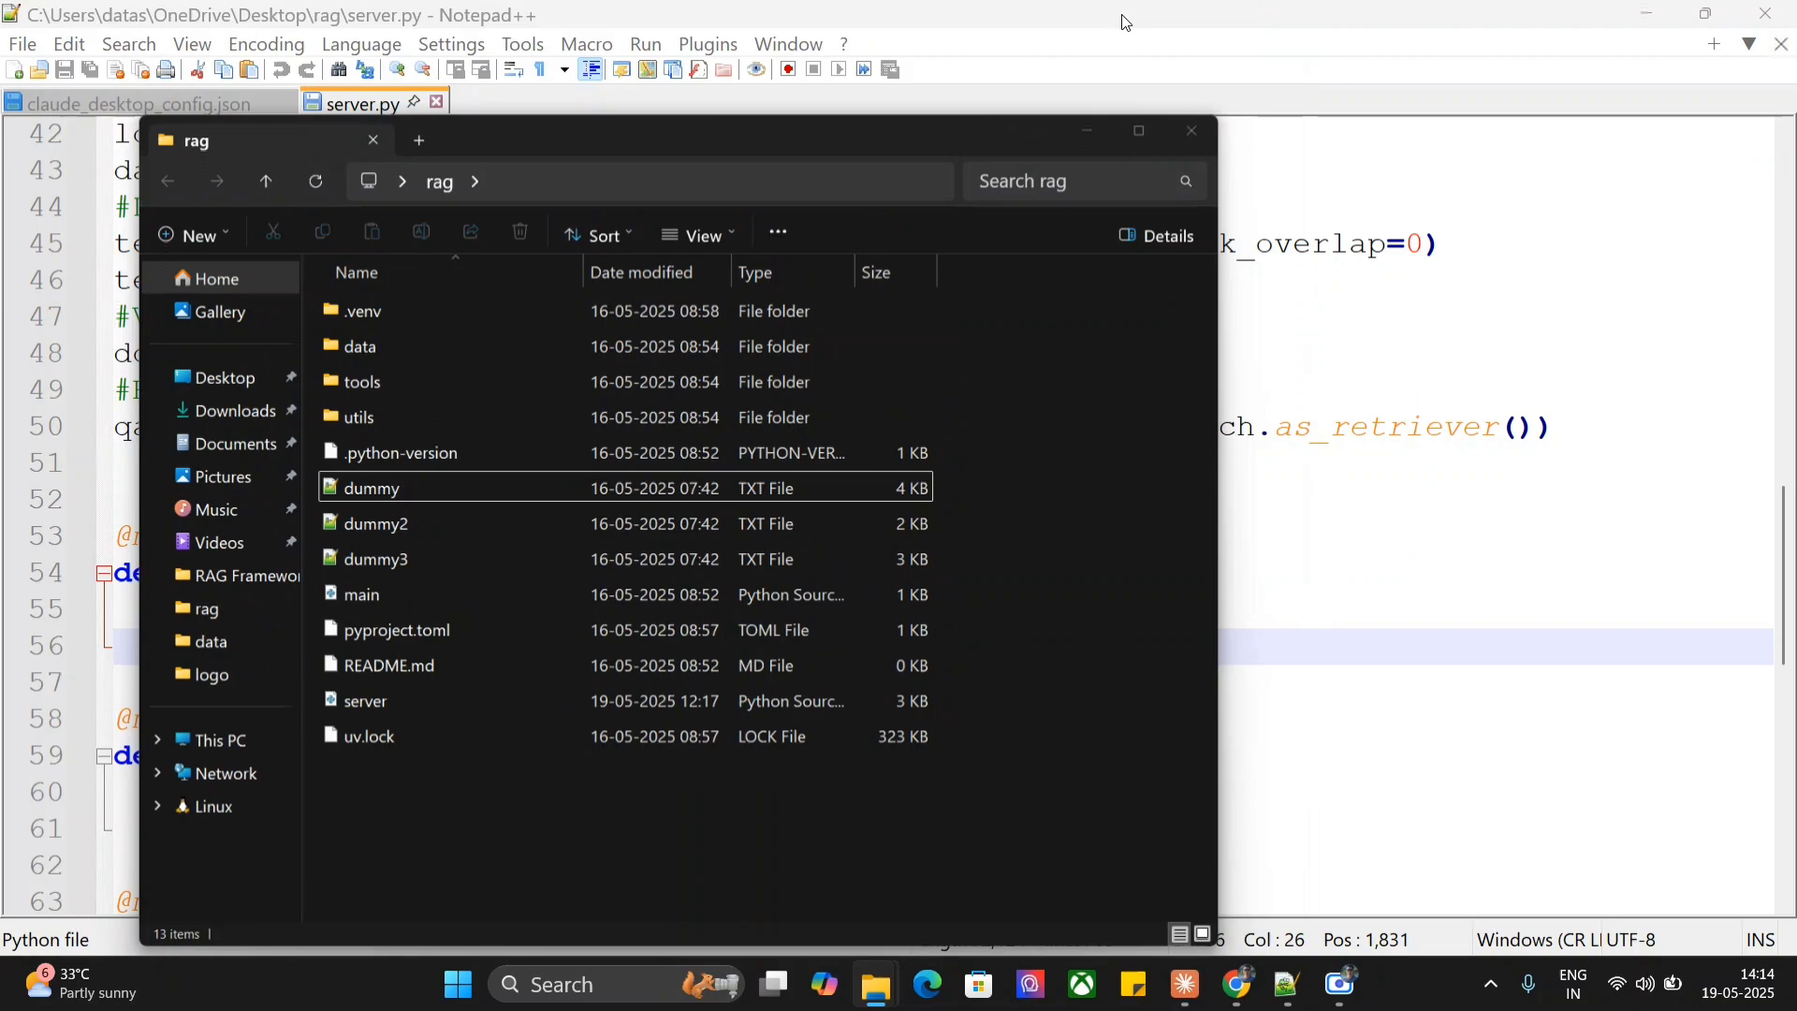
{"action": "scroll", "coordinate": [646, 388], "scroll_direction": "up", "scroll_amount": 14}
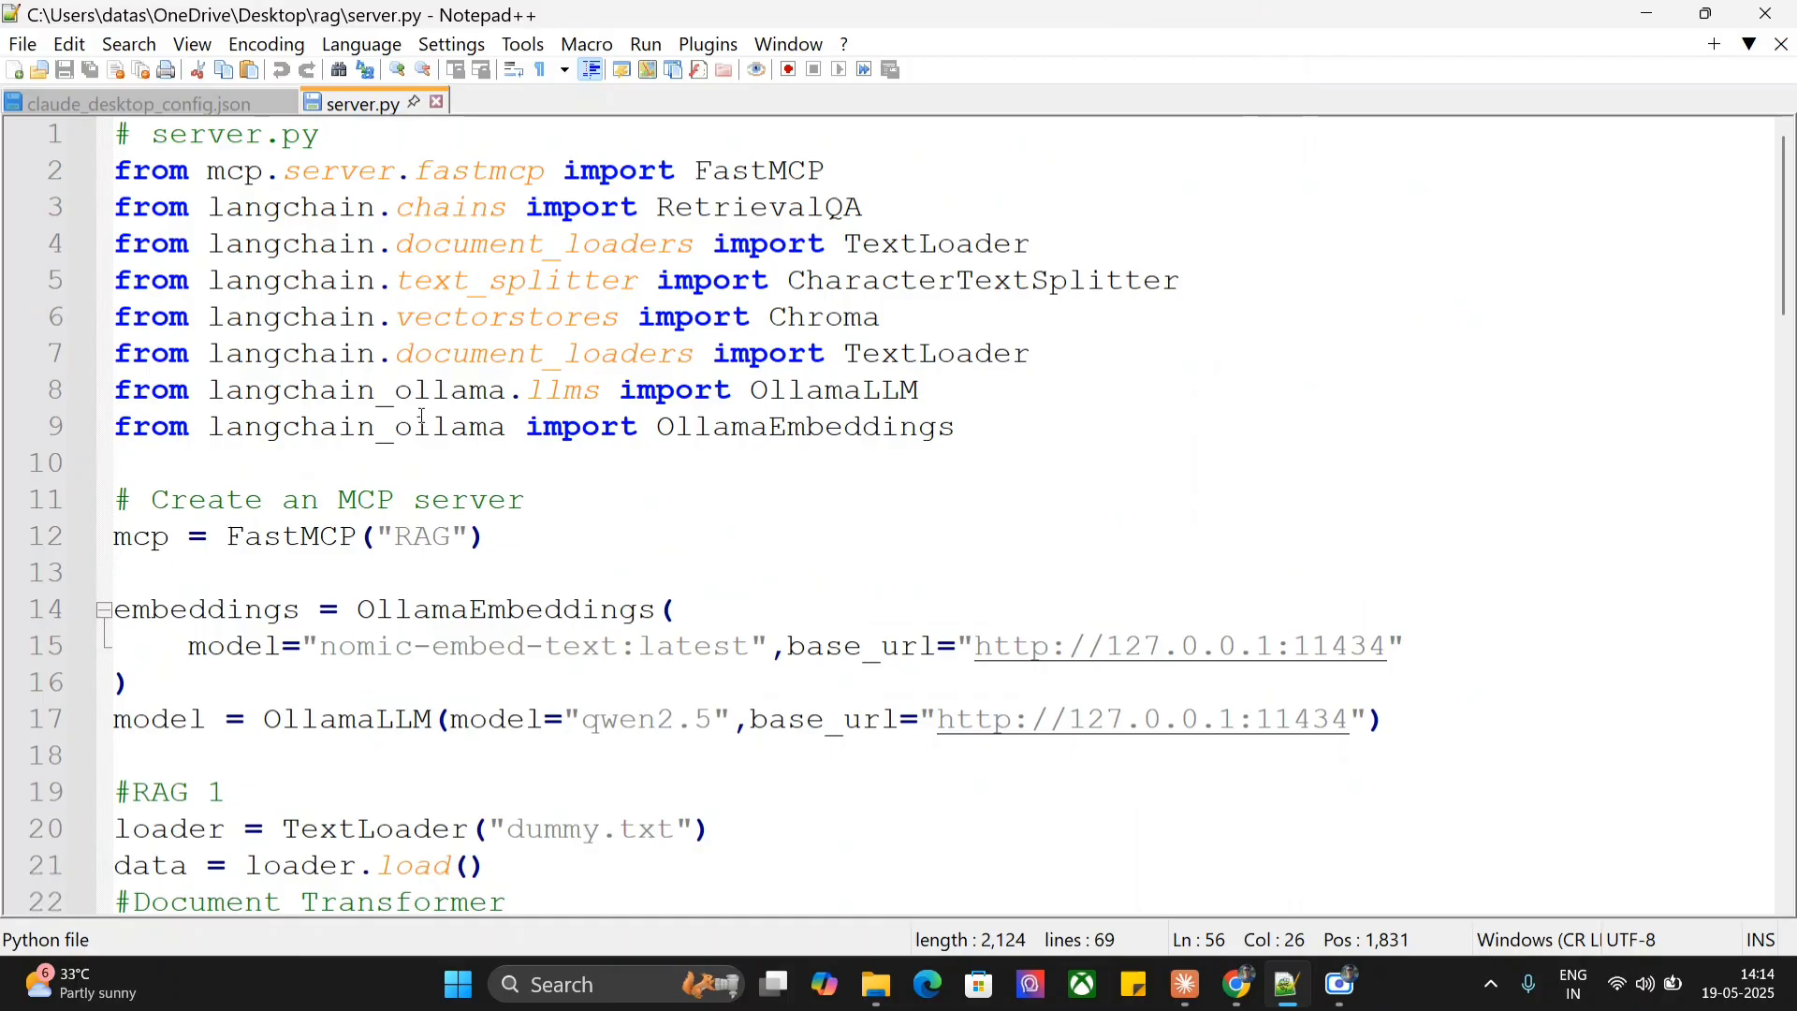
Step: Switch to Claude Desktop and view the RAG server's command and arguments in the developer settings
{"action": "left_click", "coordinate": [1185, 978]}
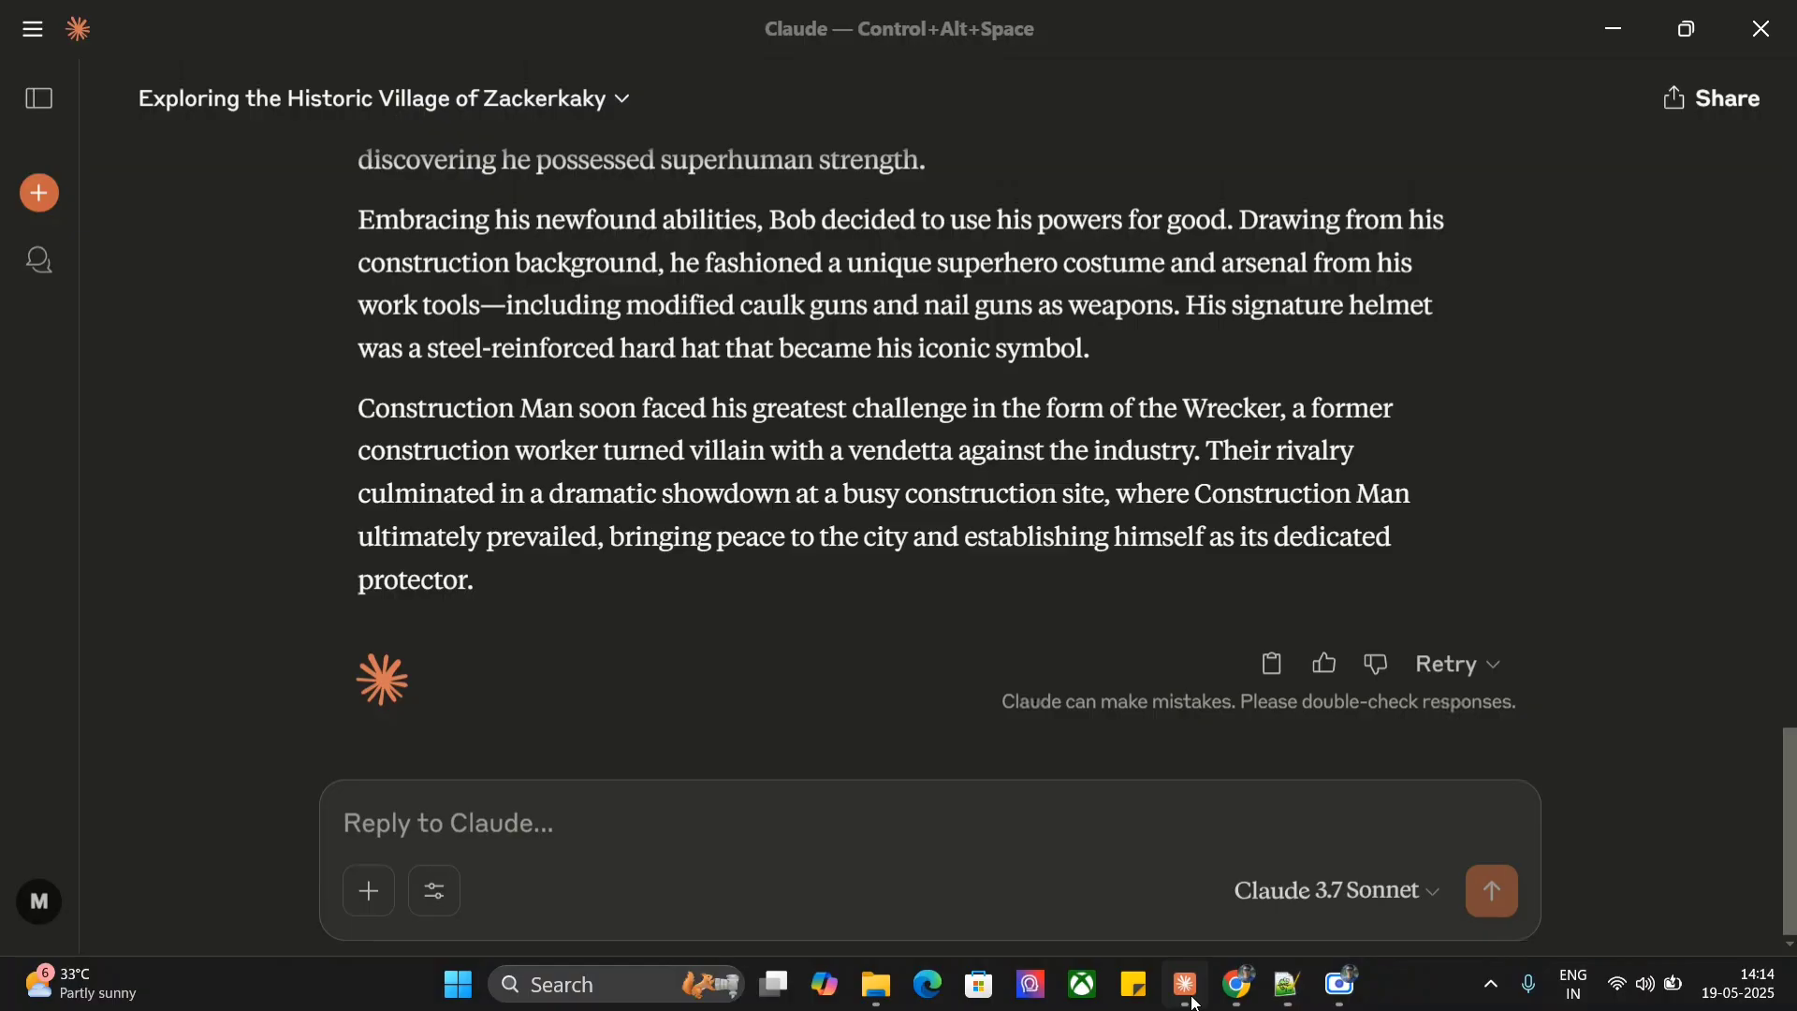
{"action": "left_click", "coordinate": [43, 28]}
{"action": "mouse_move", "coordinate": [107, 62]}
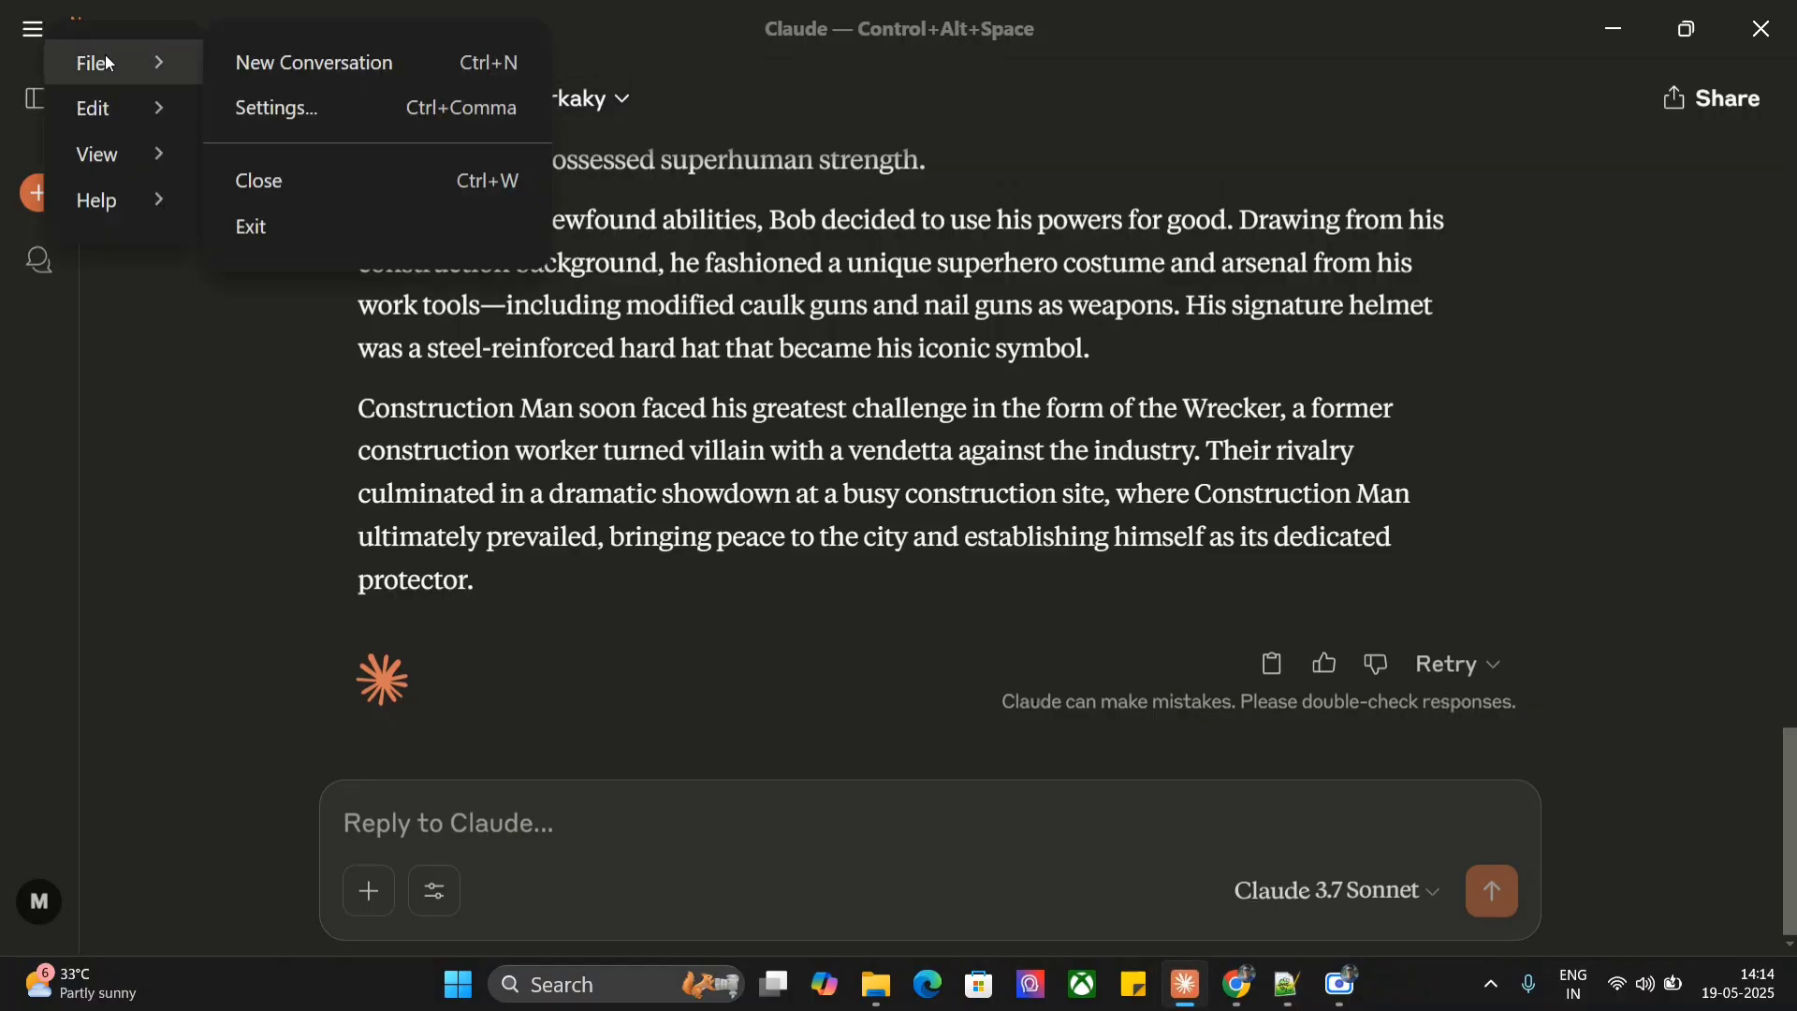
{"action": "left_click", "coordinate": [277, 110]}
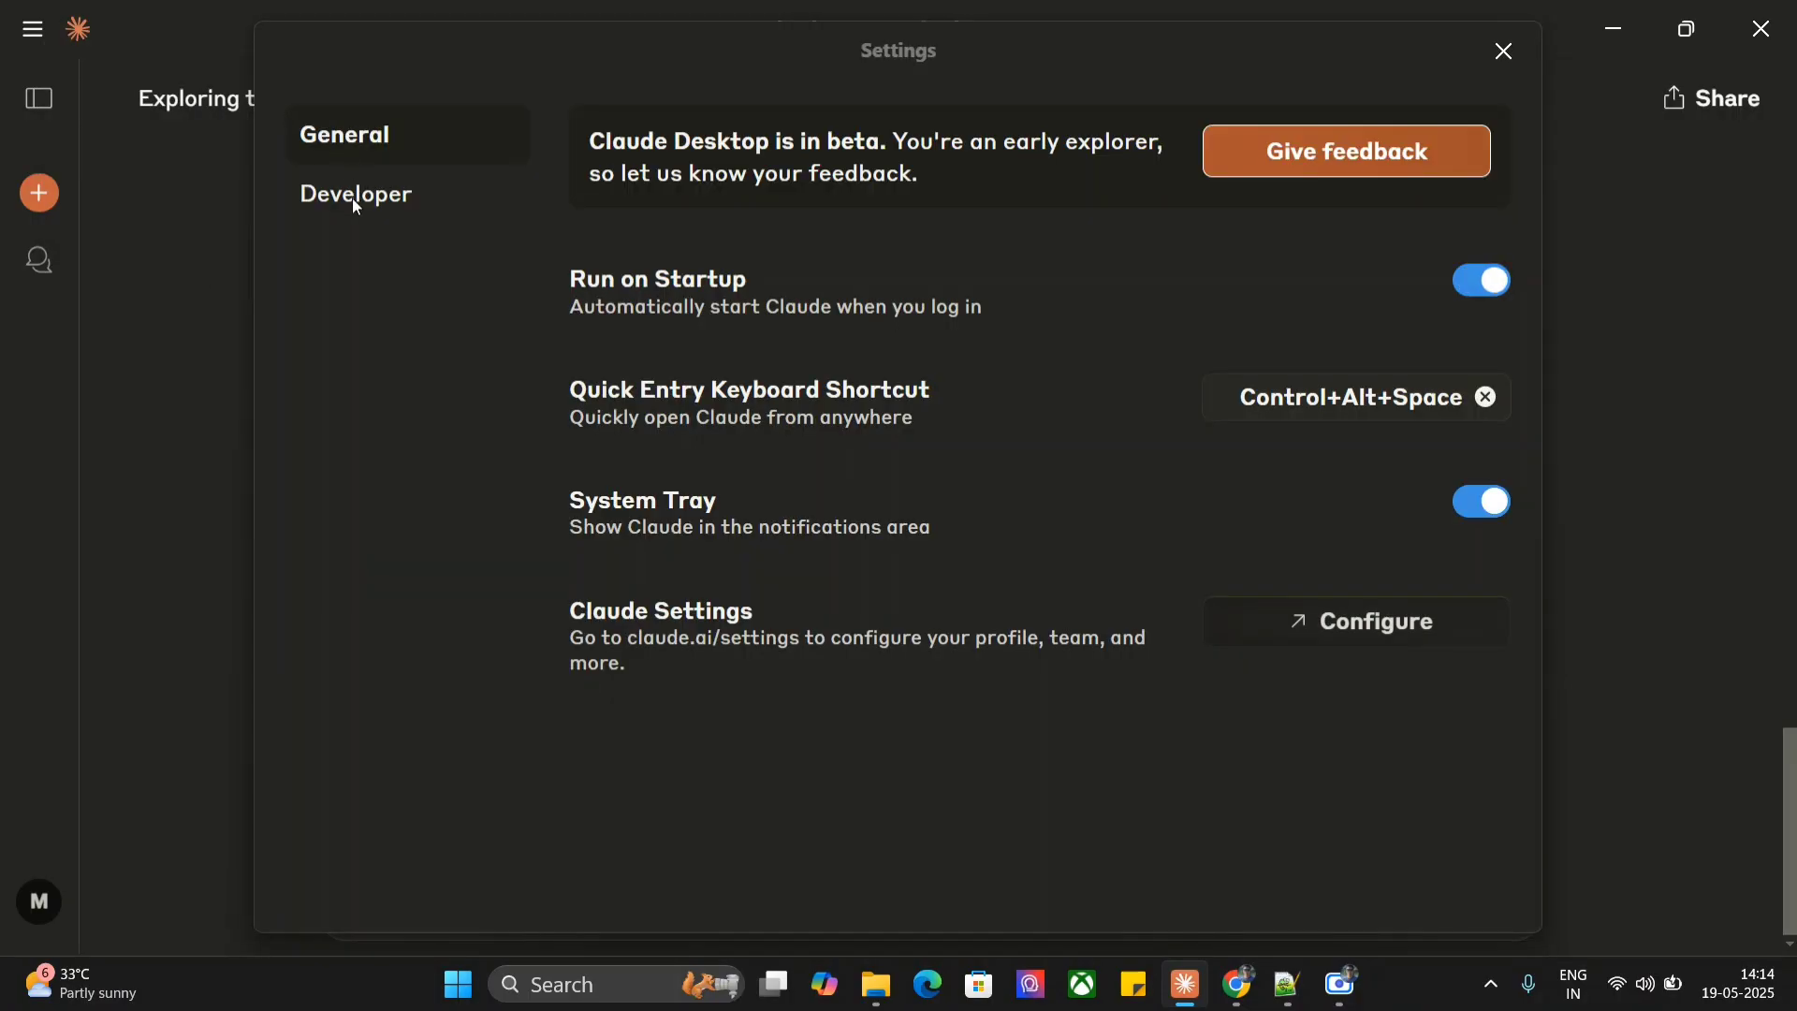
{"action": "left_click", "coordinate": [354, 200]}
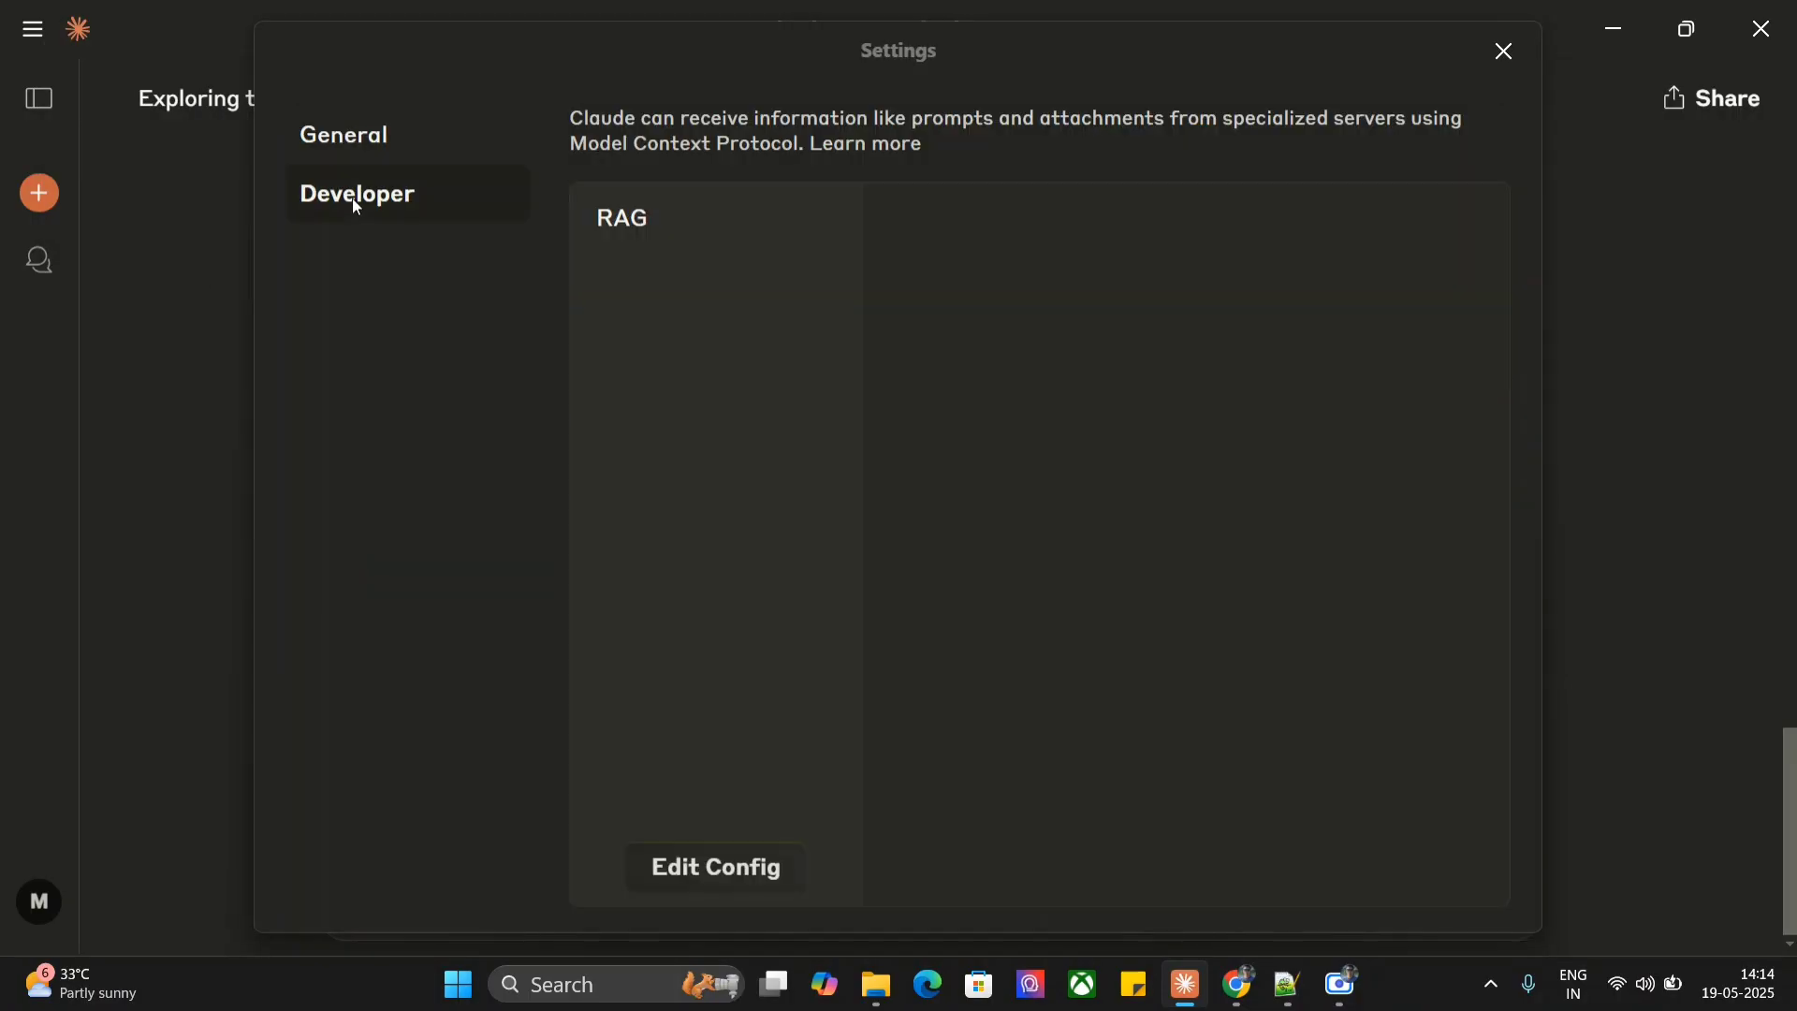
{"action": "left_click", "coordinate": [622, 219]}
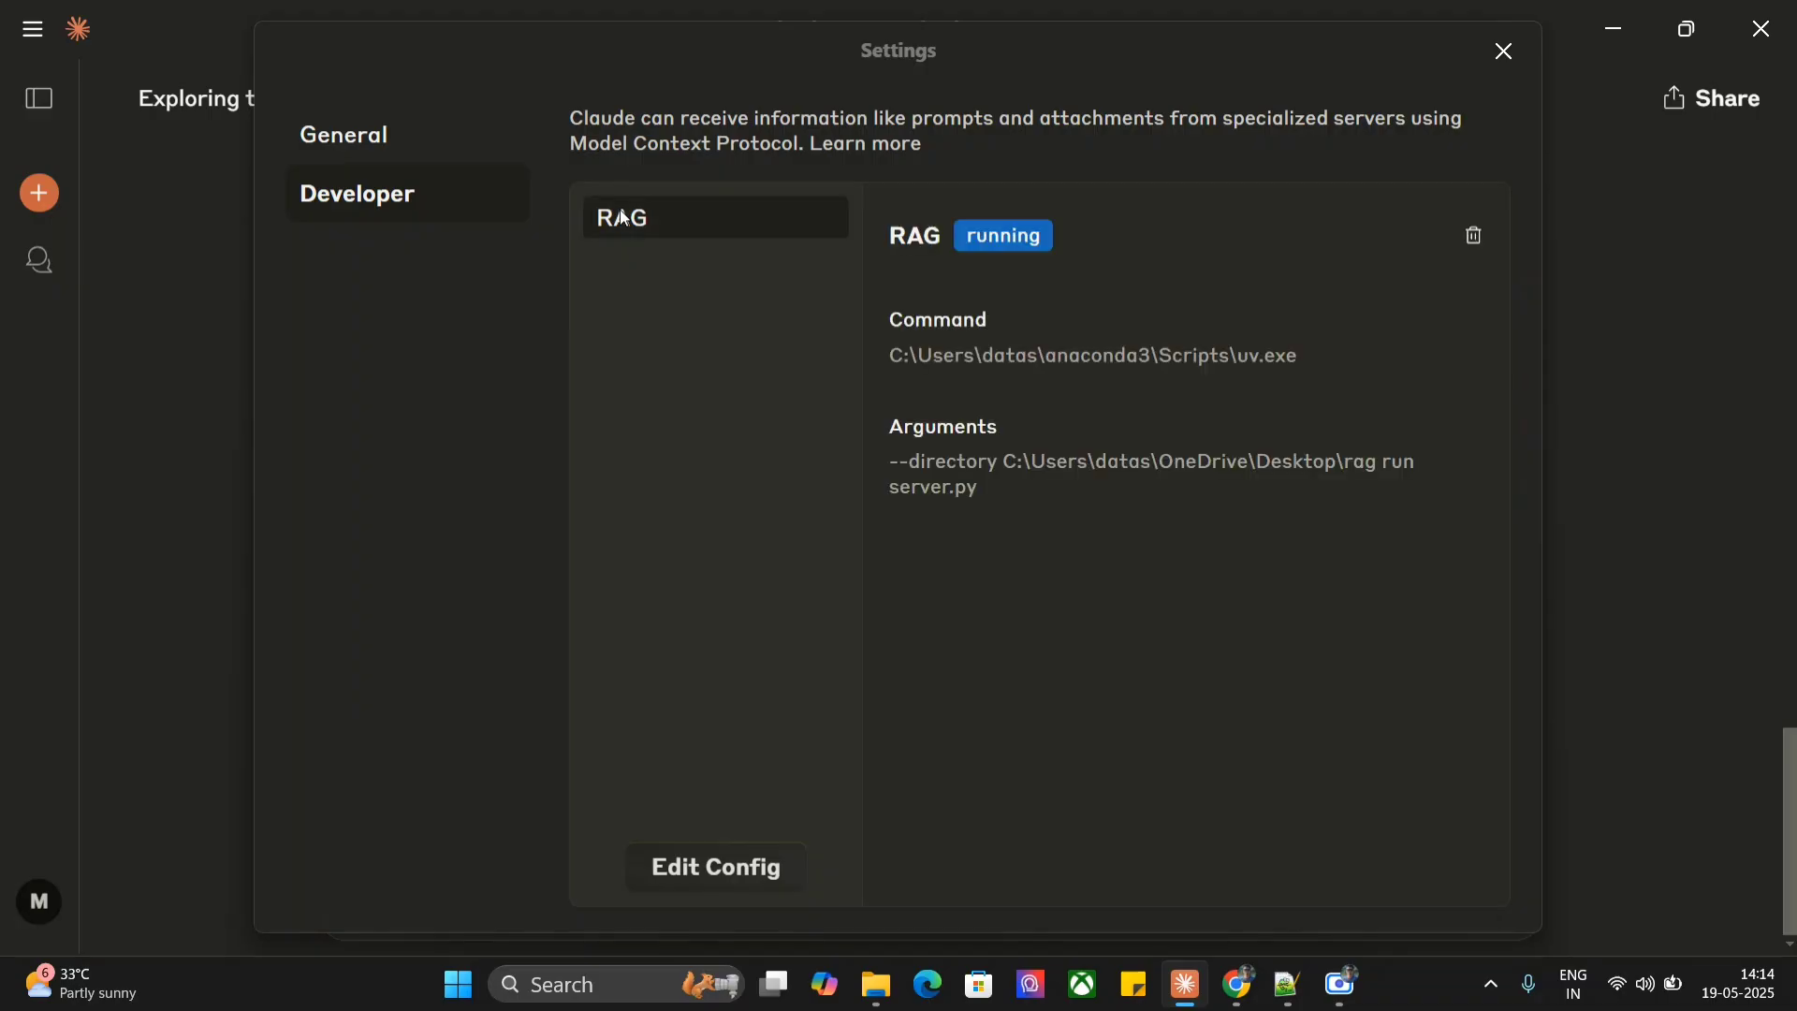
Step: Open claude_desktop_config.json from Claude's configuration folder and examine the RAG entry's name, command, directory path and run arguments
{"action": "left_click", "coordinate": [700, 871]}
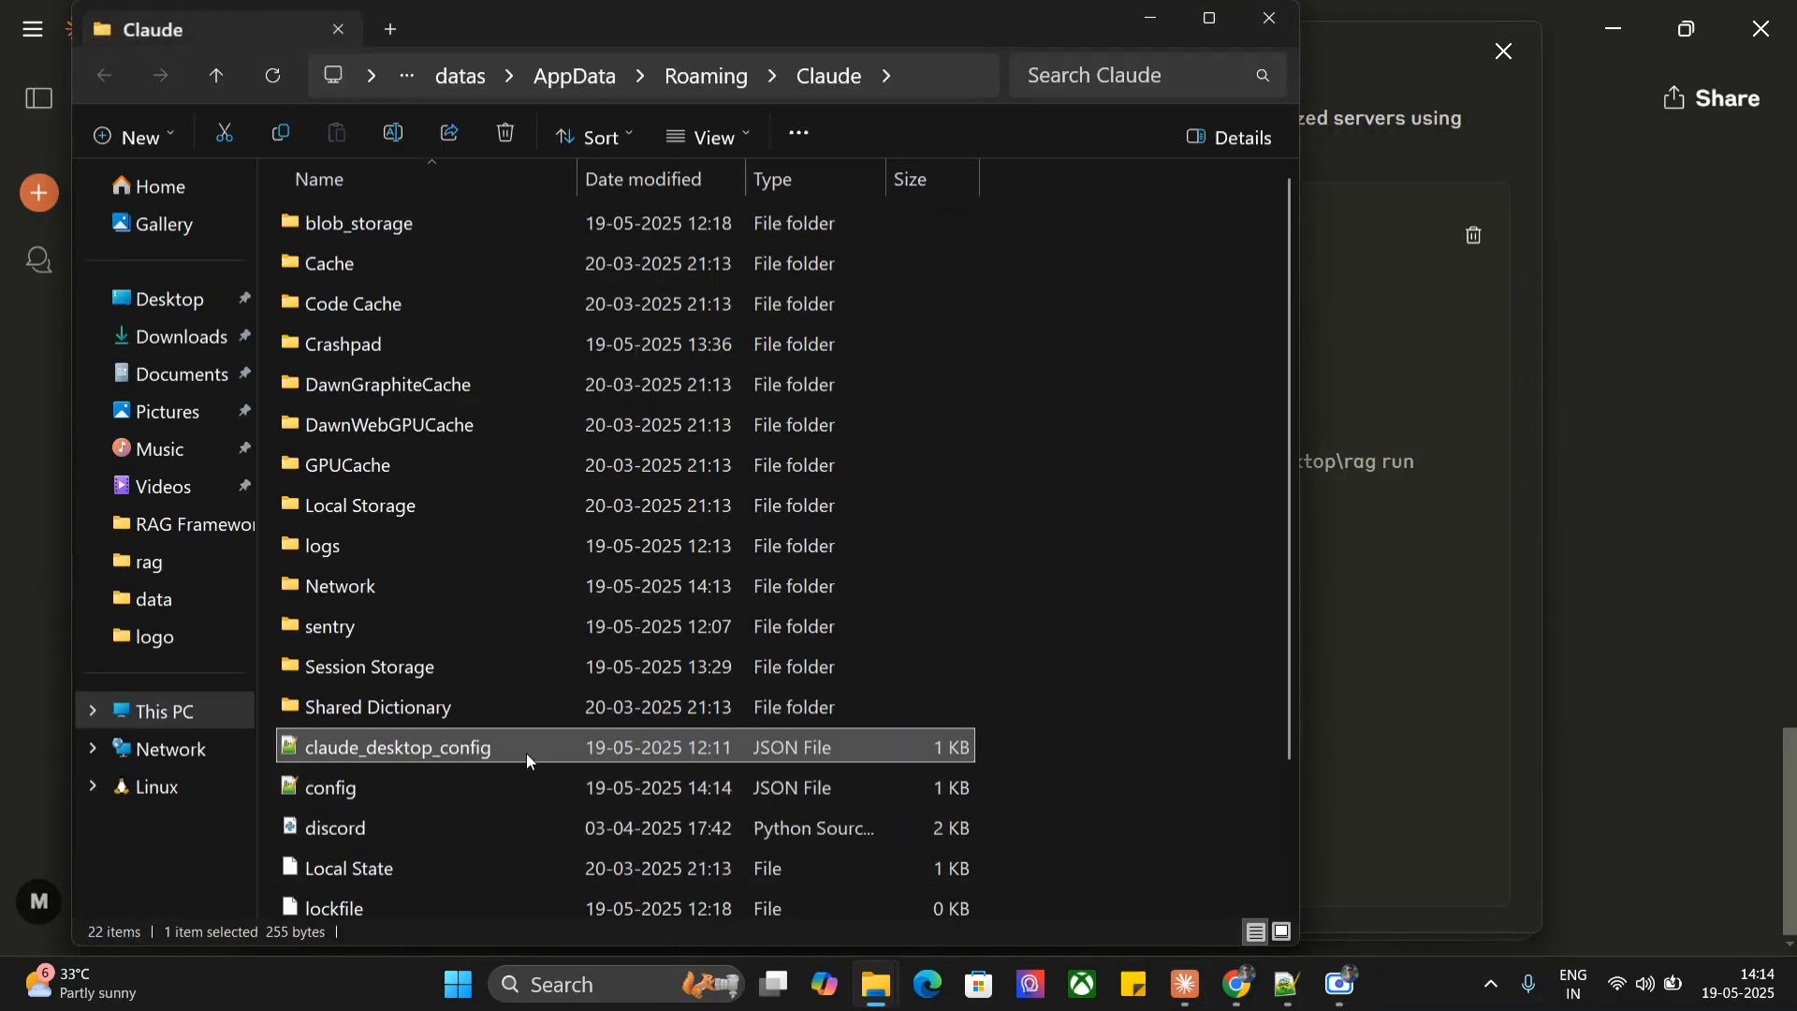
{"action": "double_click", "coordinate": [503, 745]}
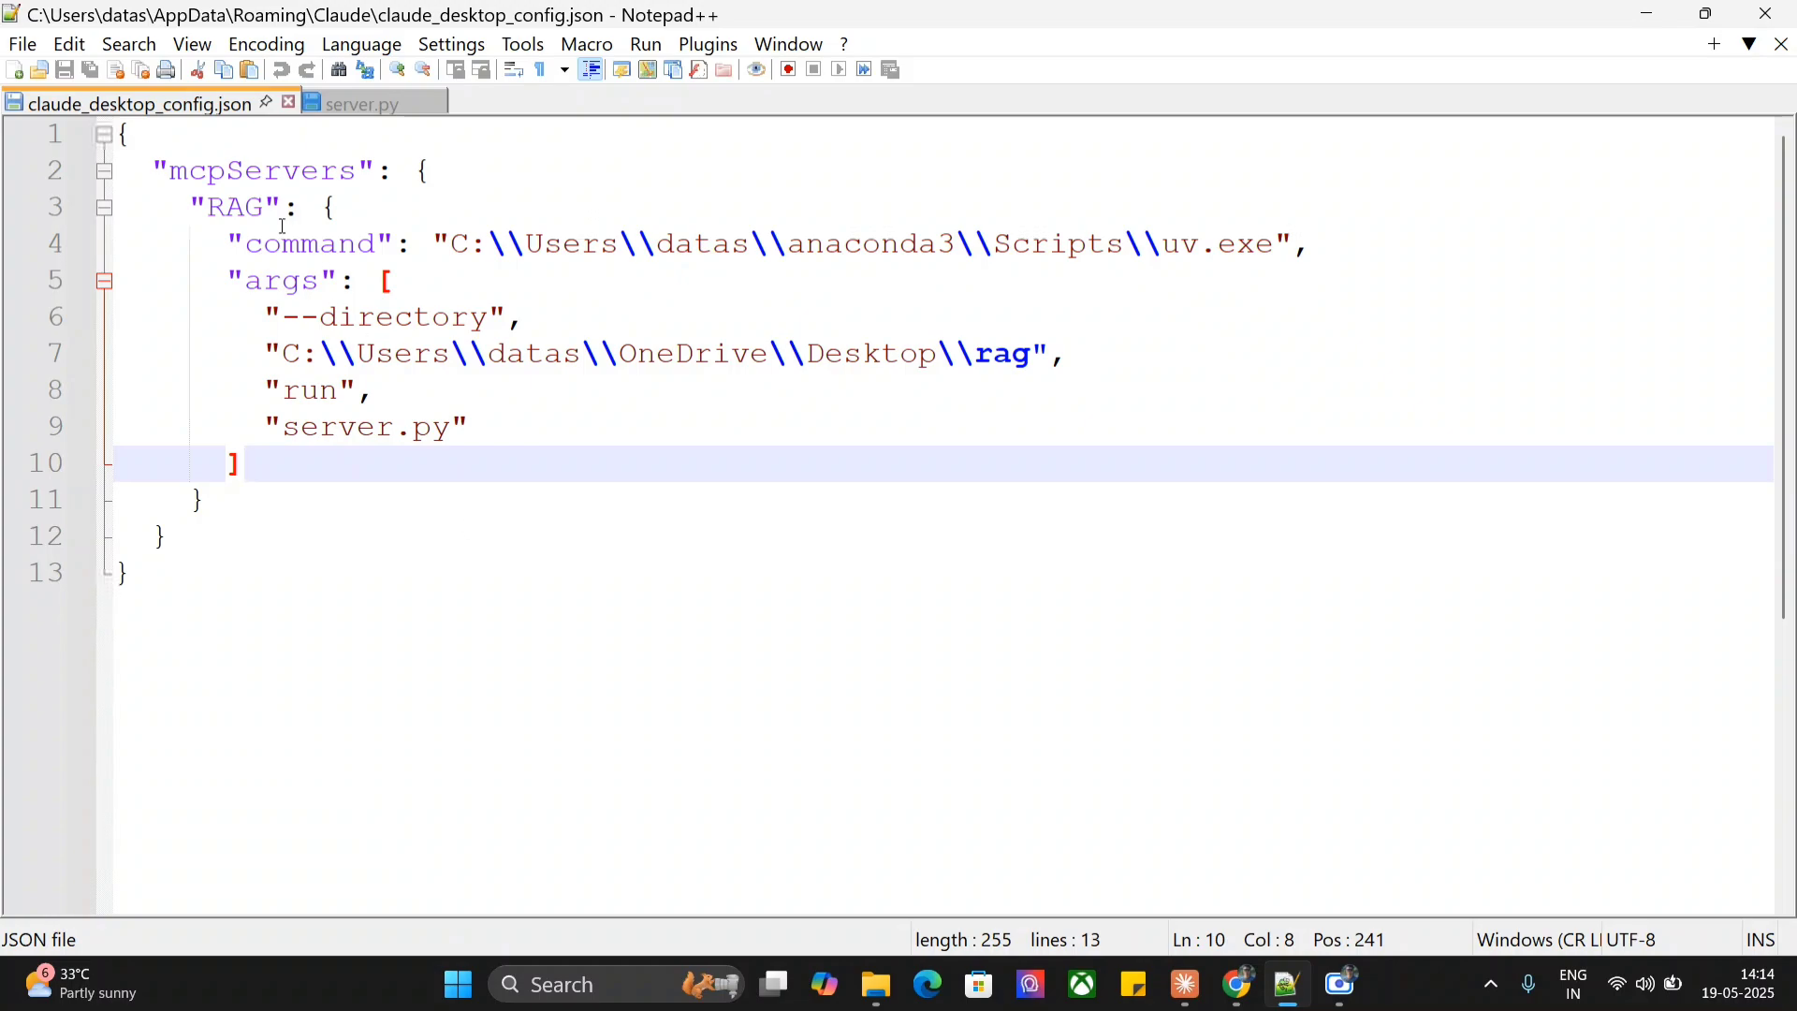
{"action": "left_click_drag", "start_coordinate": [265, 215], "coordinate": [214, 216]}
{"action": "left_click", "coordinate": [412, 282]}
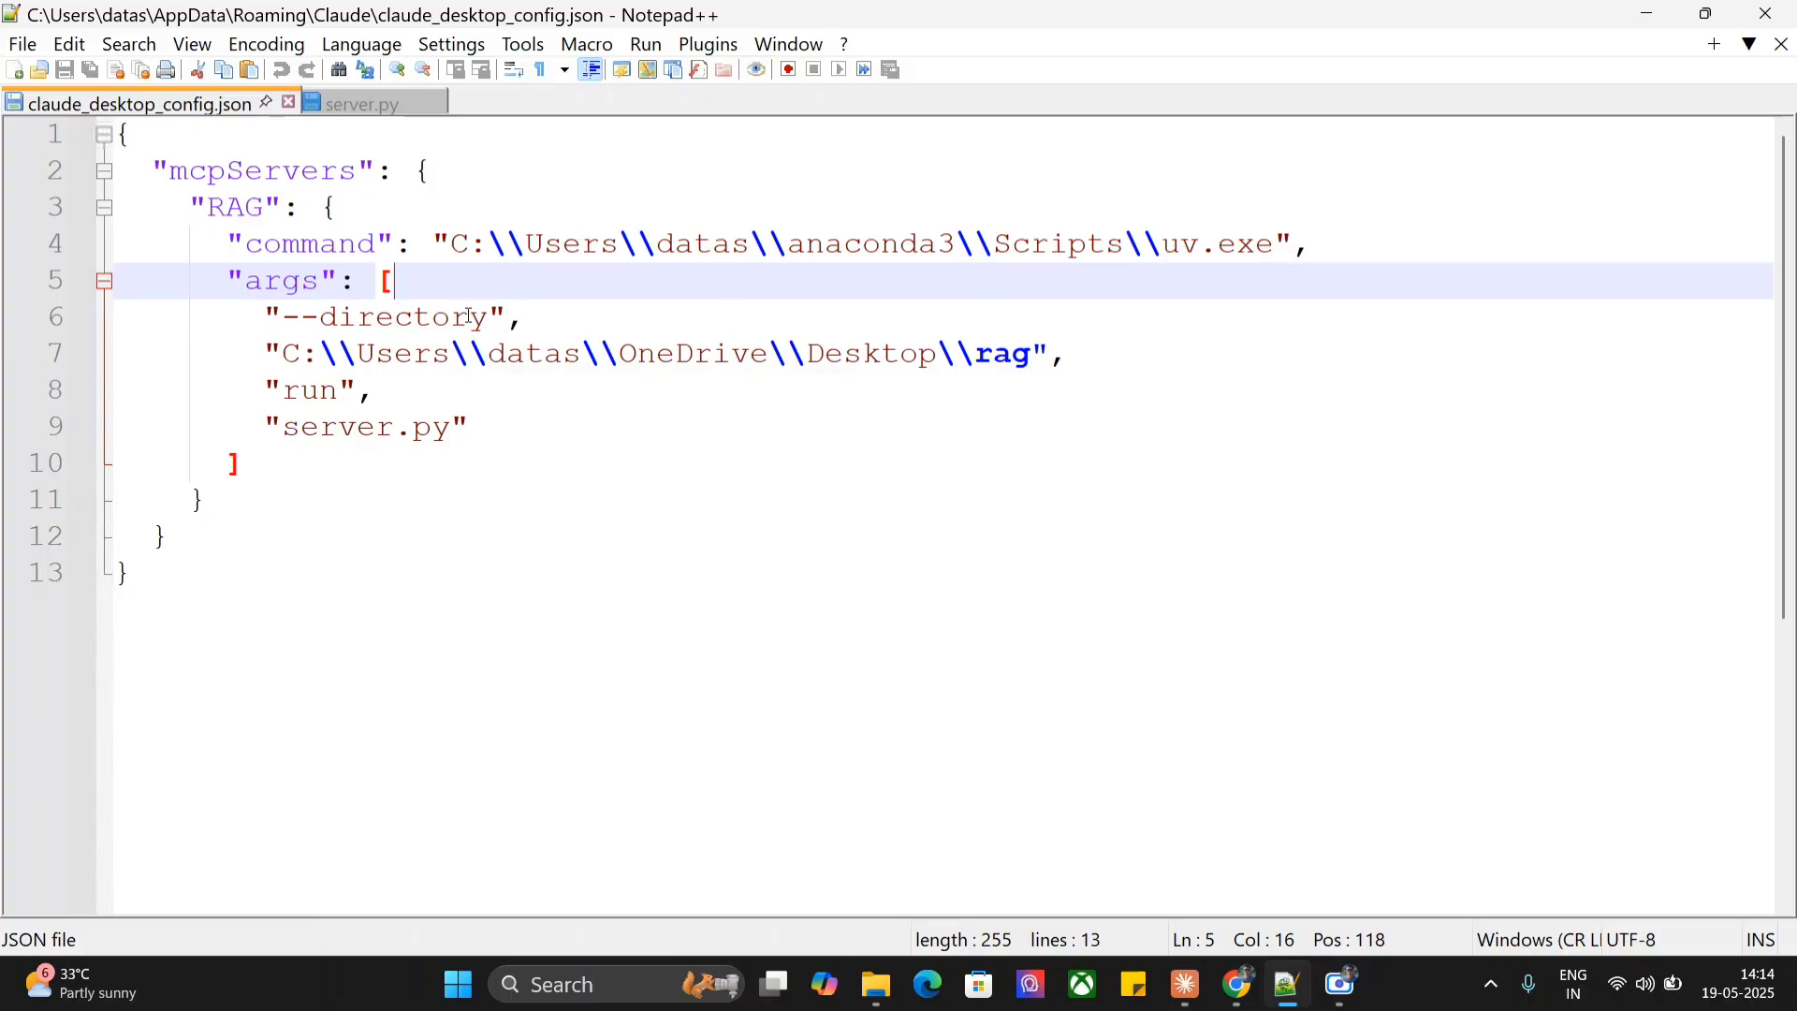
{"action": "left_click", "coordinate": [1020, 355]}
{"action": "left_click_drag", "start_coordinate": [1018, 355], "coordinate": [303, 355]}
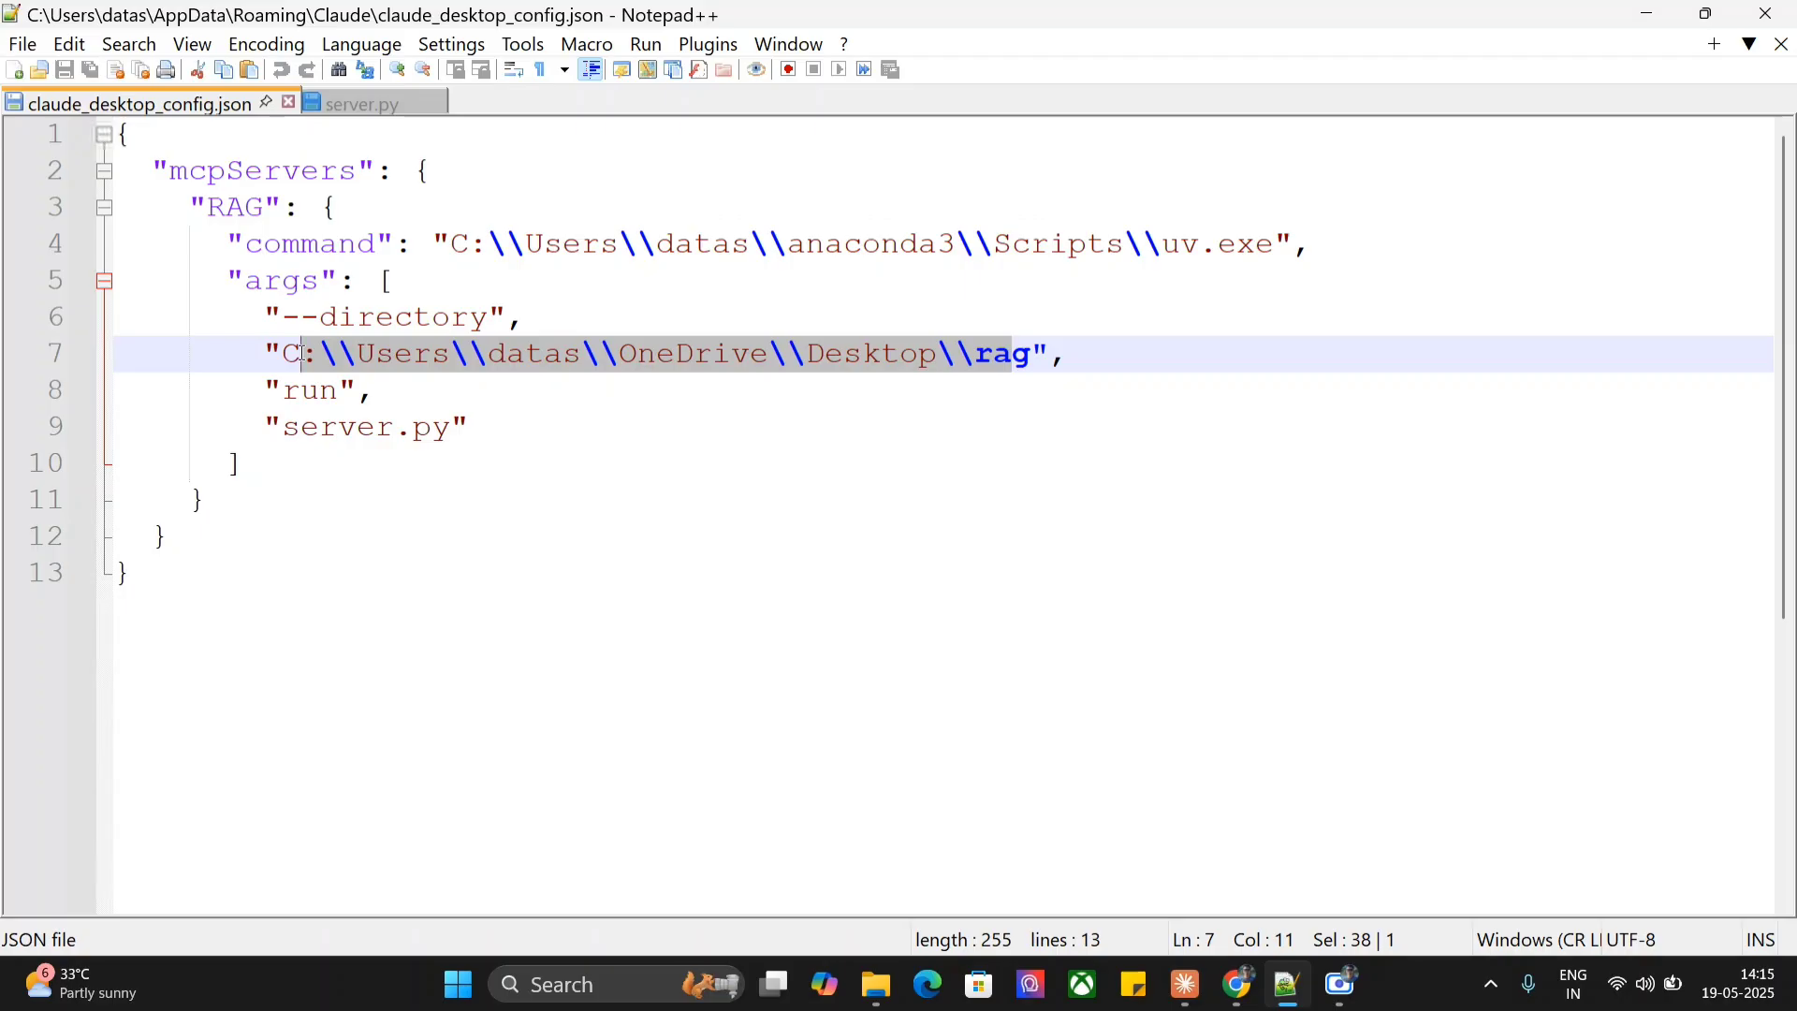
{"action": "left_click", "coordinate": [343, 394]}
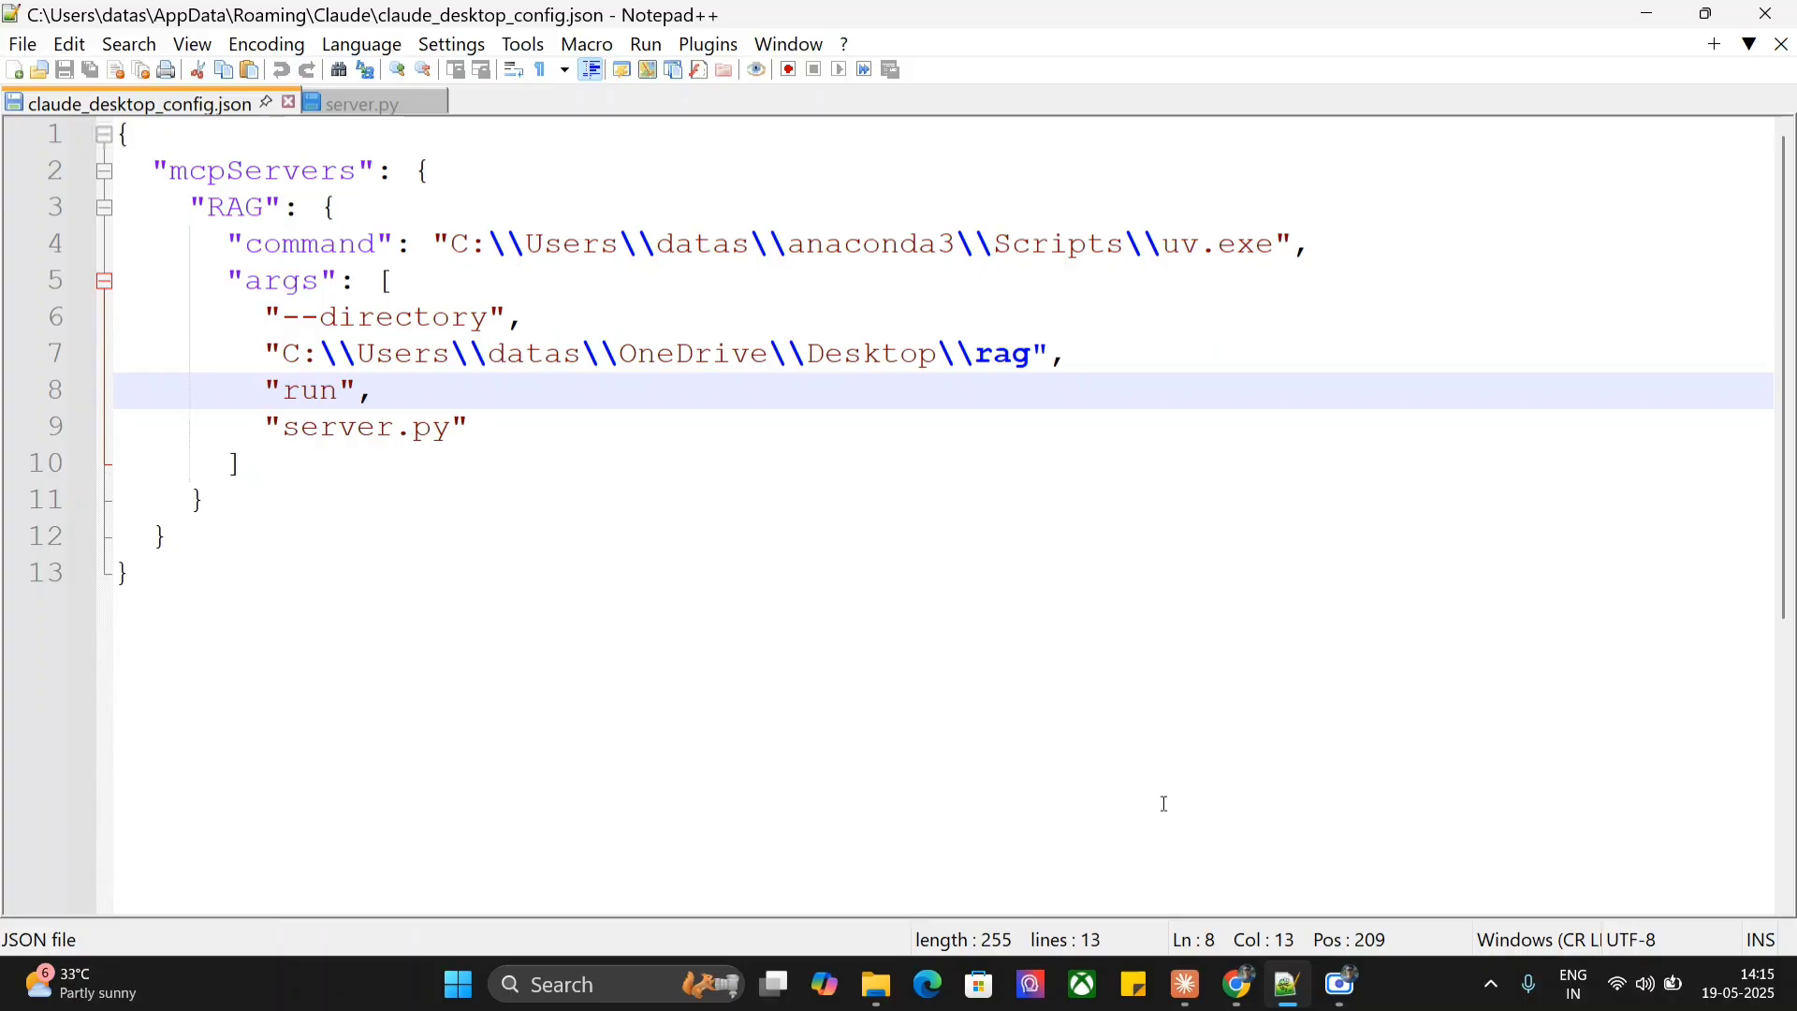
Step: Return to Claude Desktop, close the settings, and view the list of tools provided by the RAG server
{"action": "left_click", "coordinate": [1185, 985]}
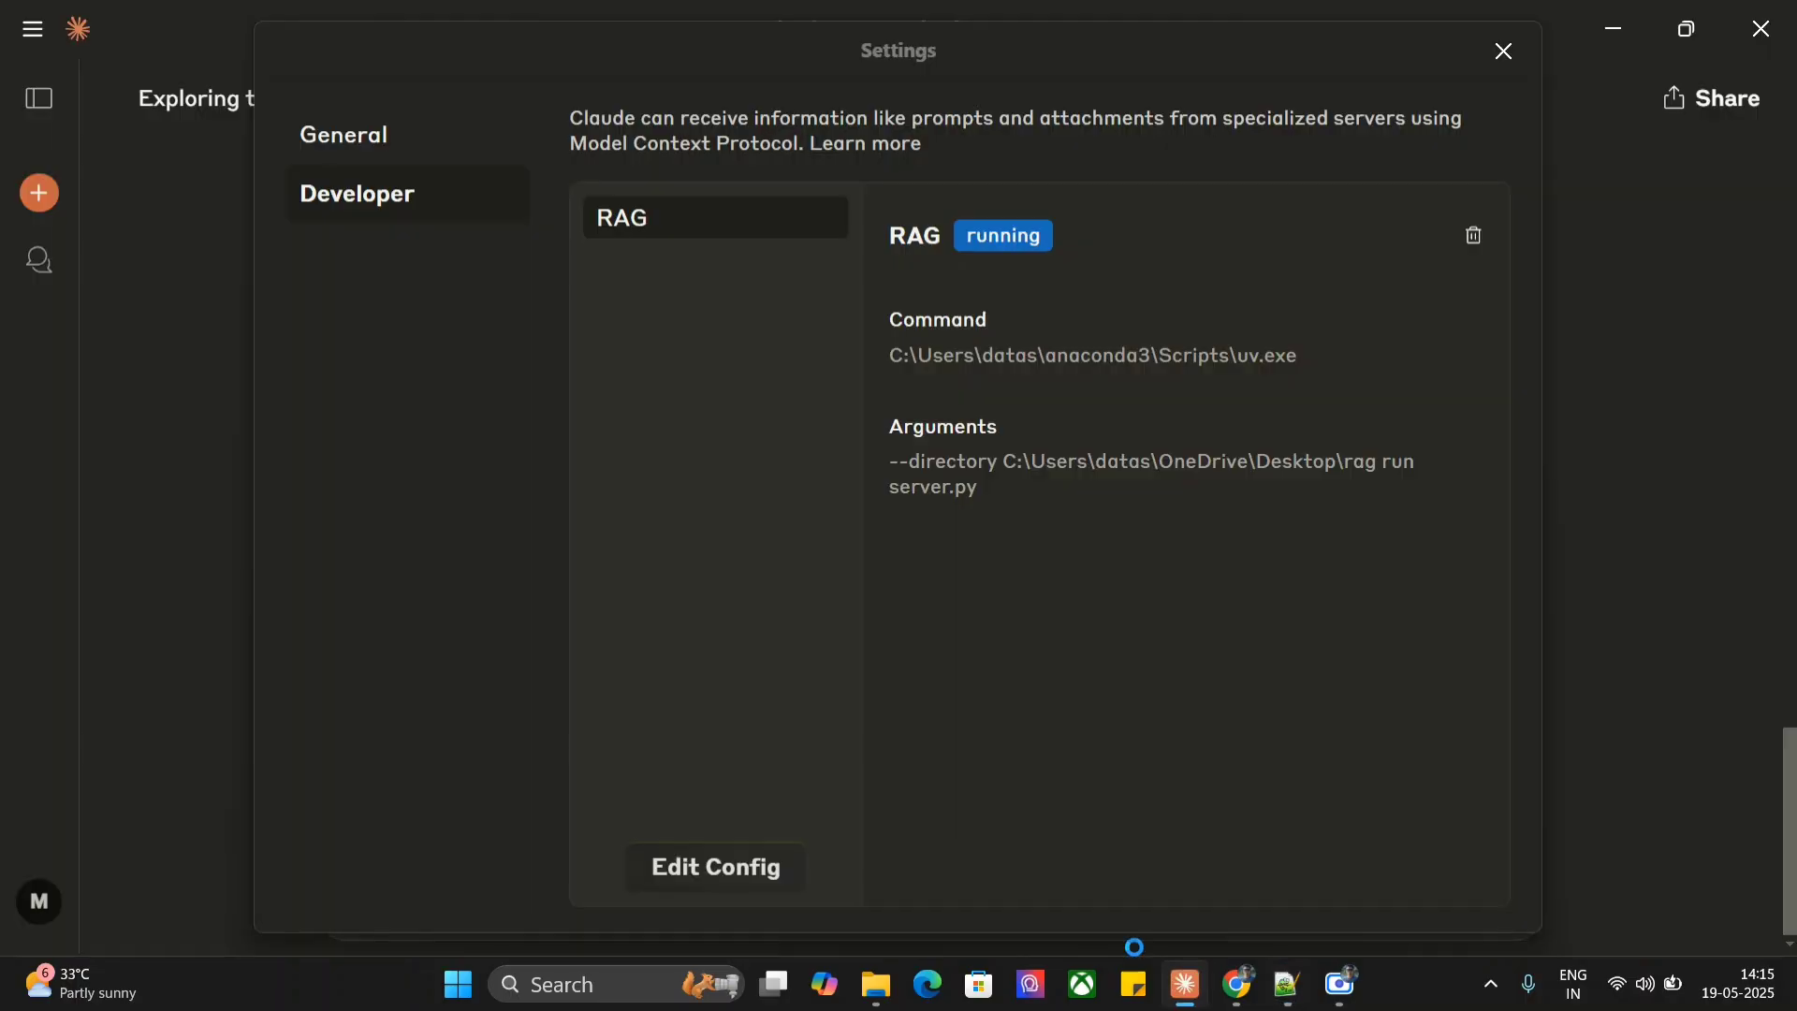
{"action": "left_click", "coordinate": [1498, 58]}
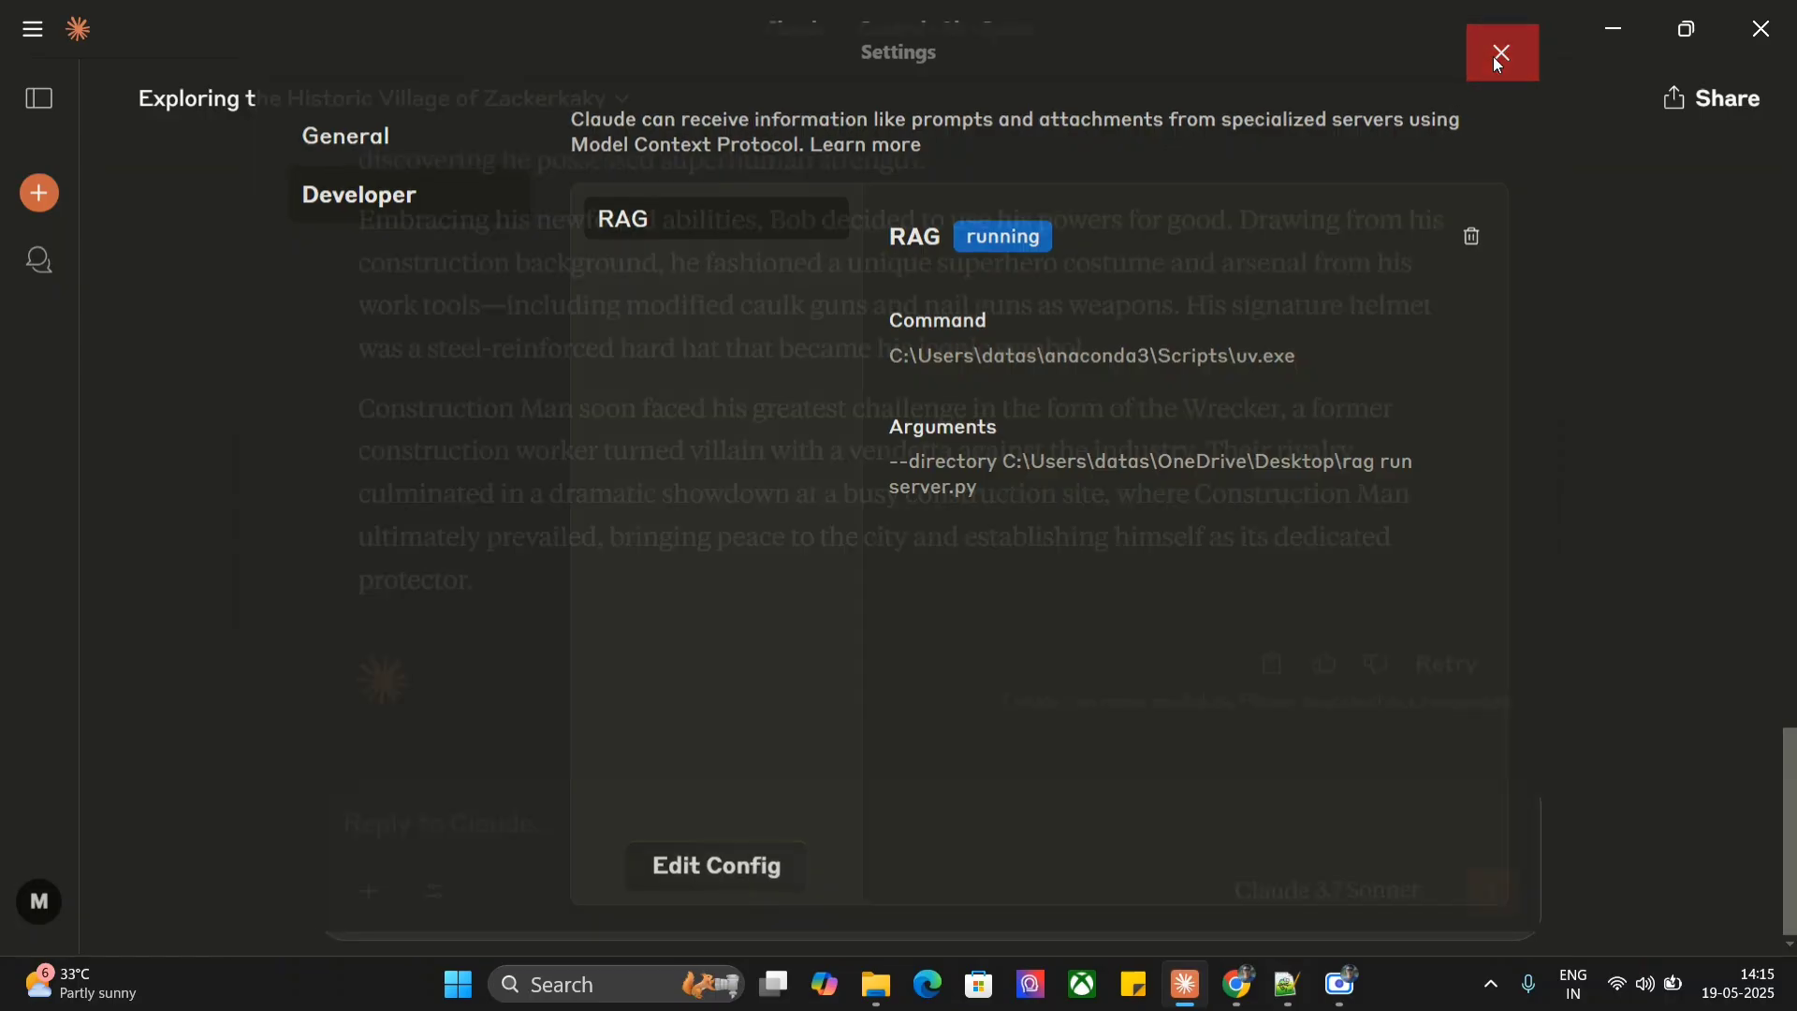
{"action": "left_click", "coordinate": [444, 891]}
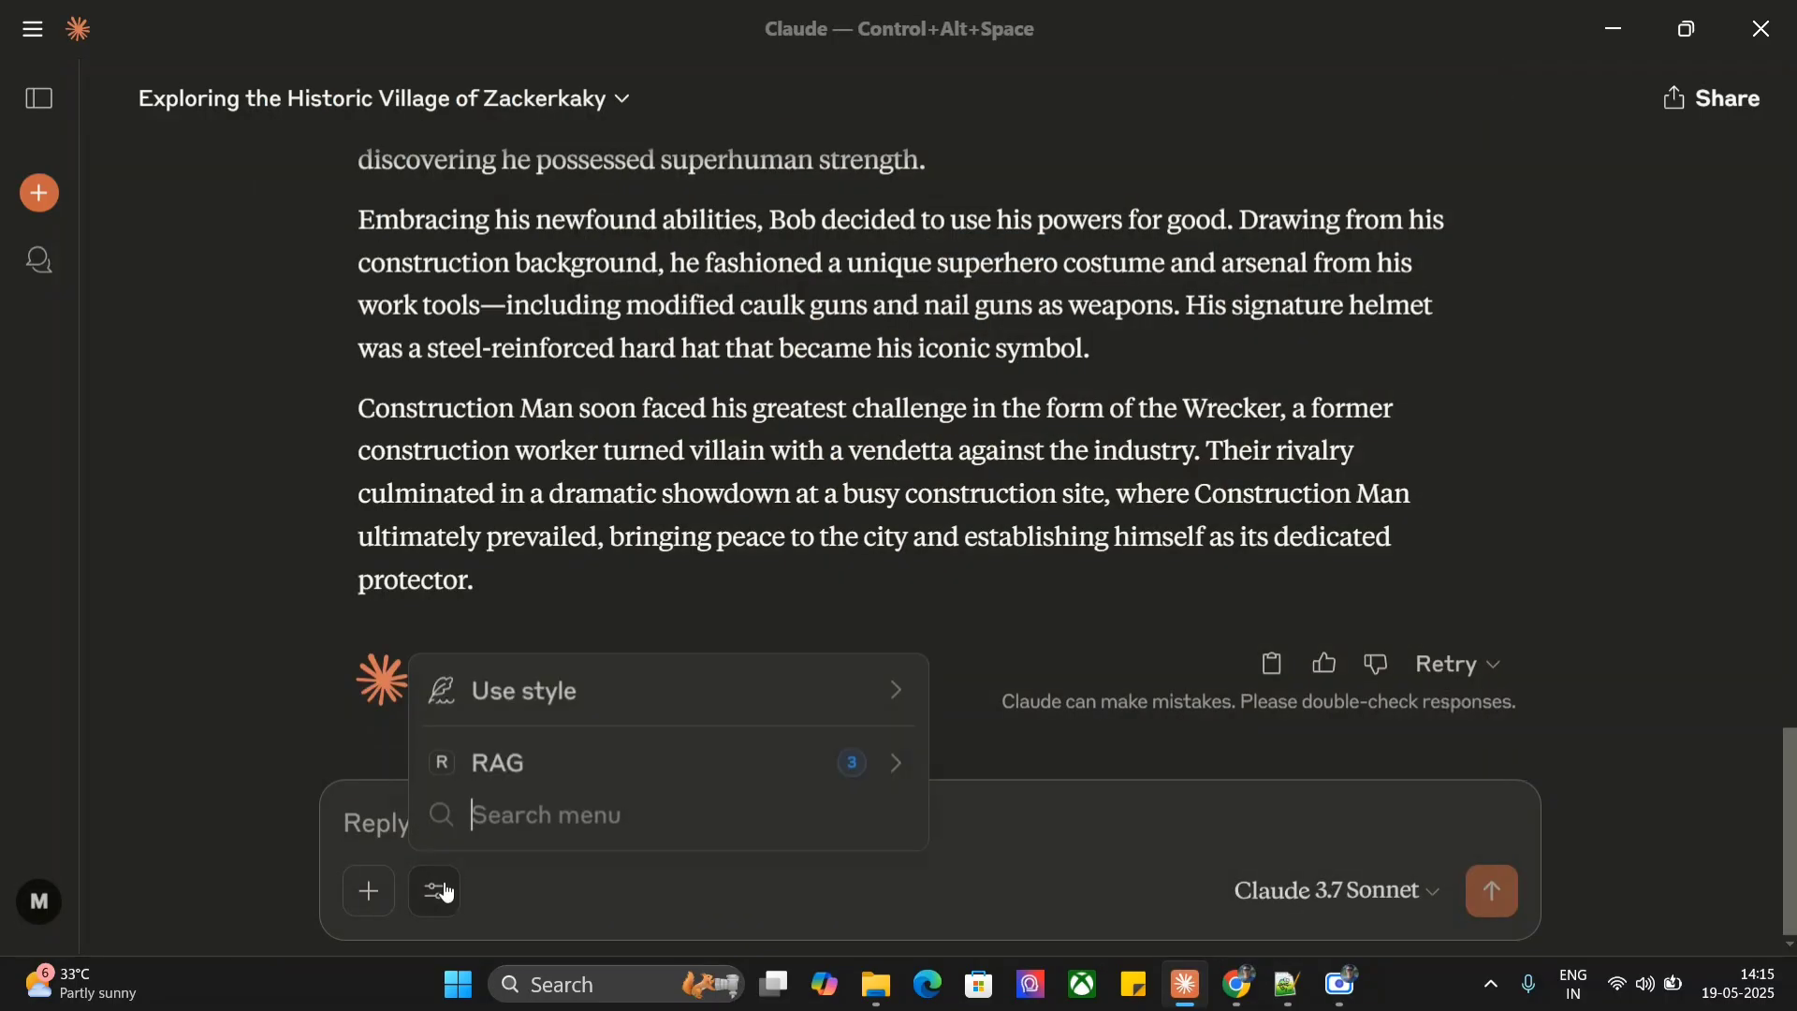
{"action": "left_click", "coordinate": [894, 763]}
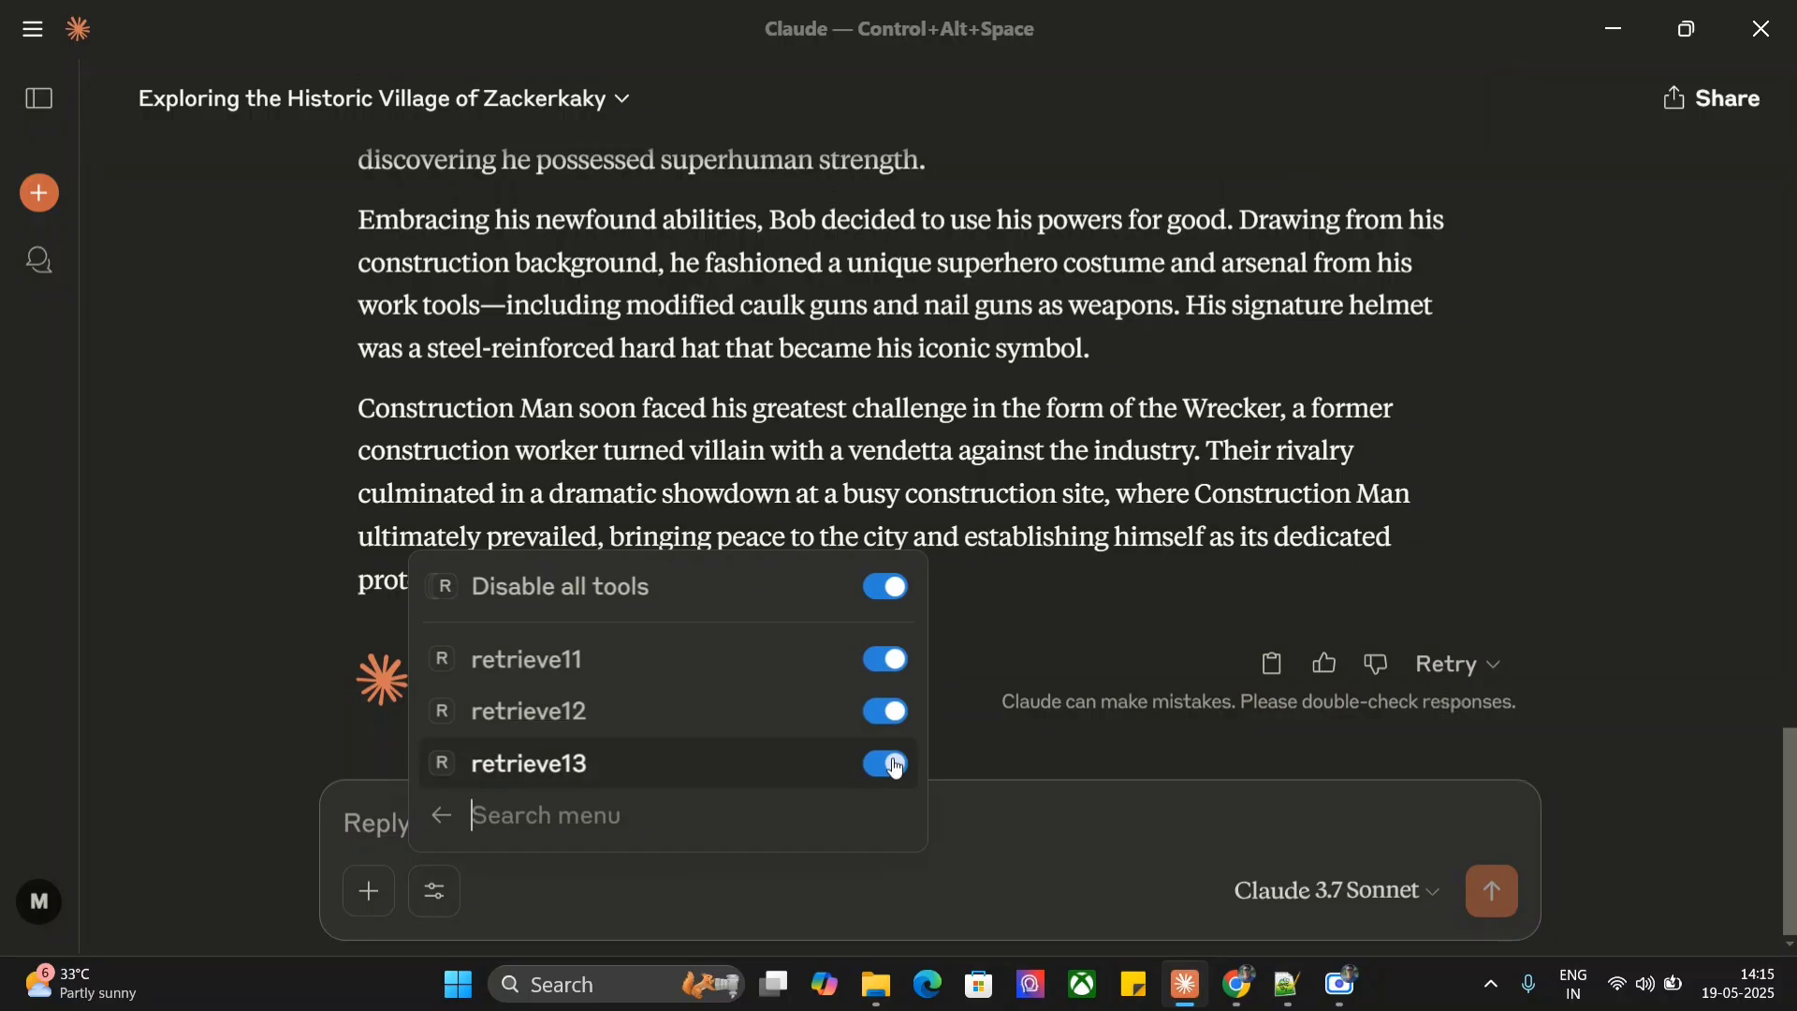
{"action": "left_click", "coordinate": [1270, 417]}
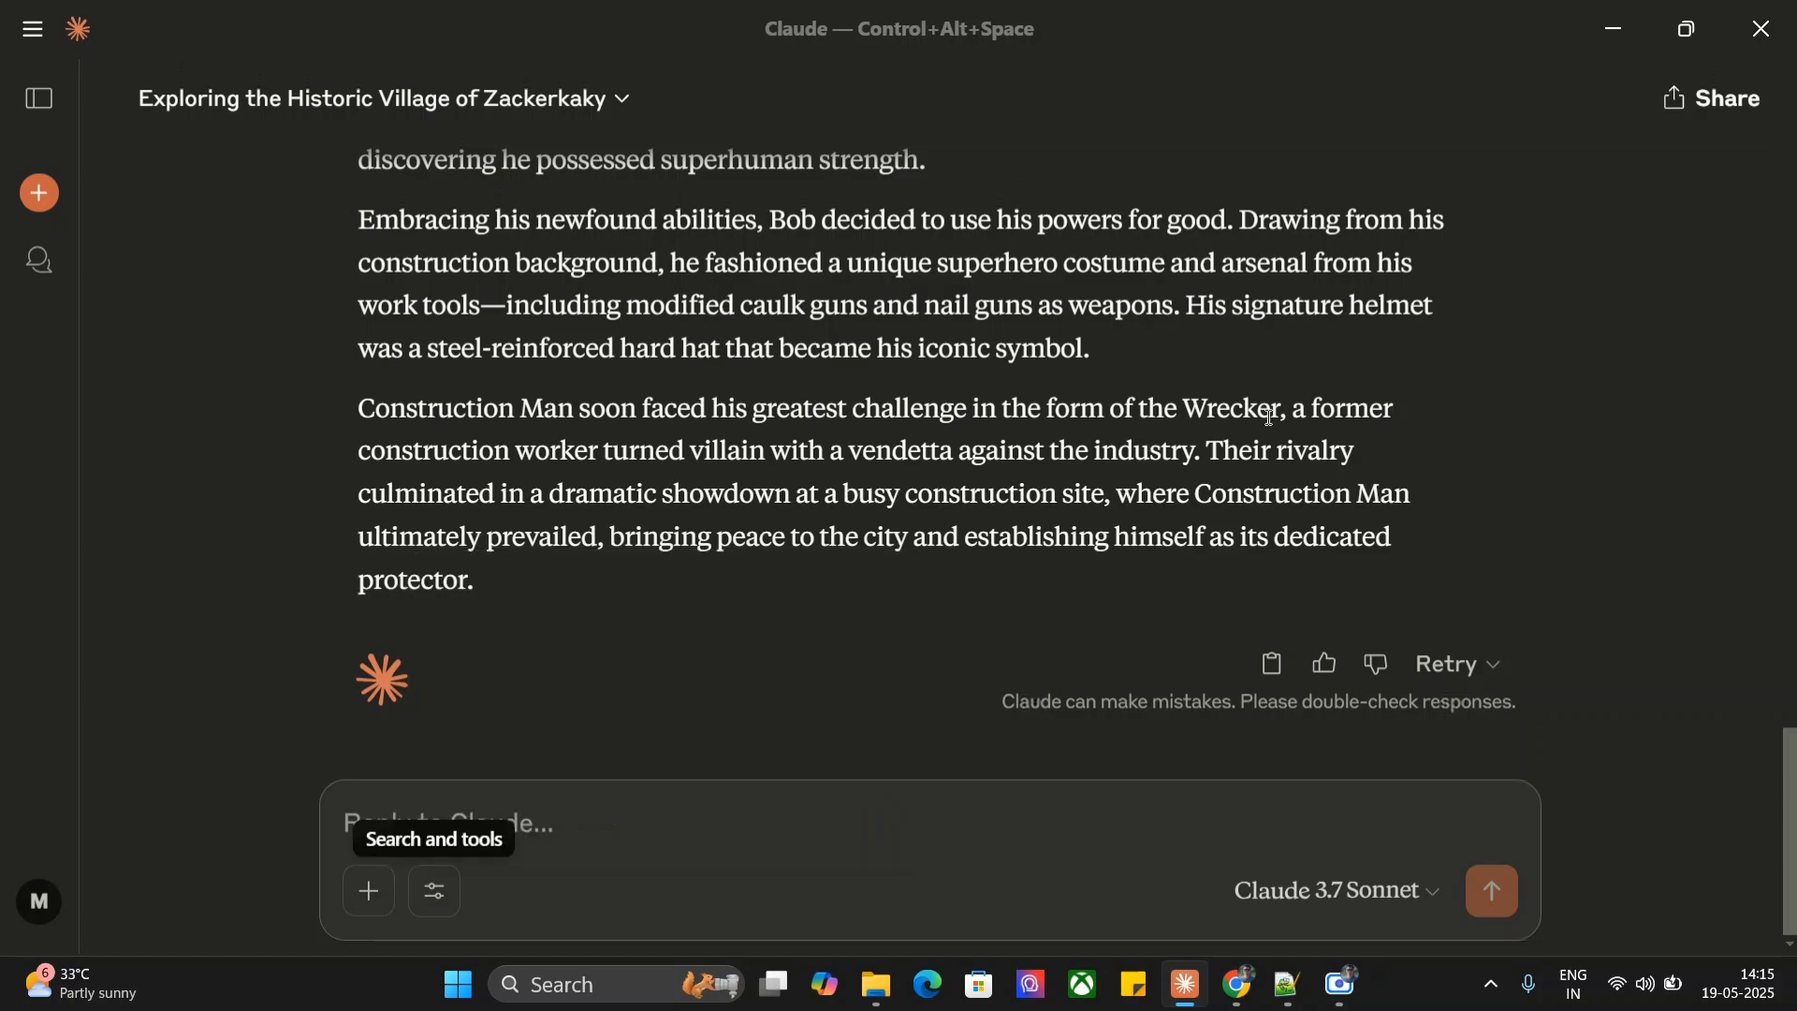